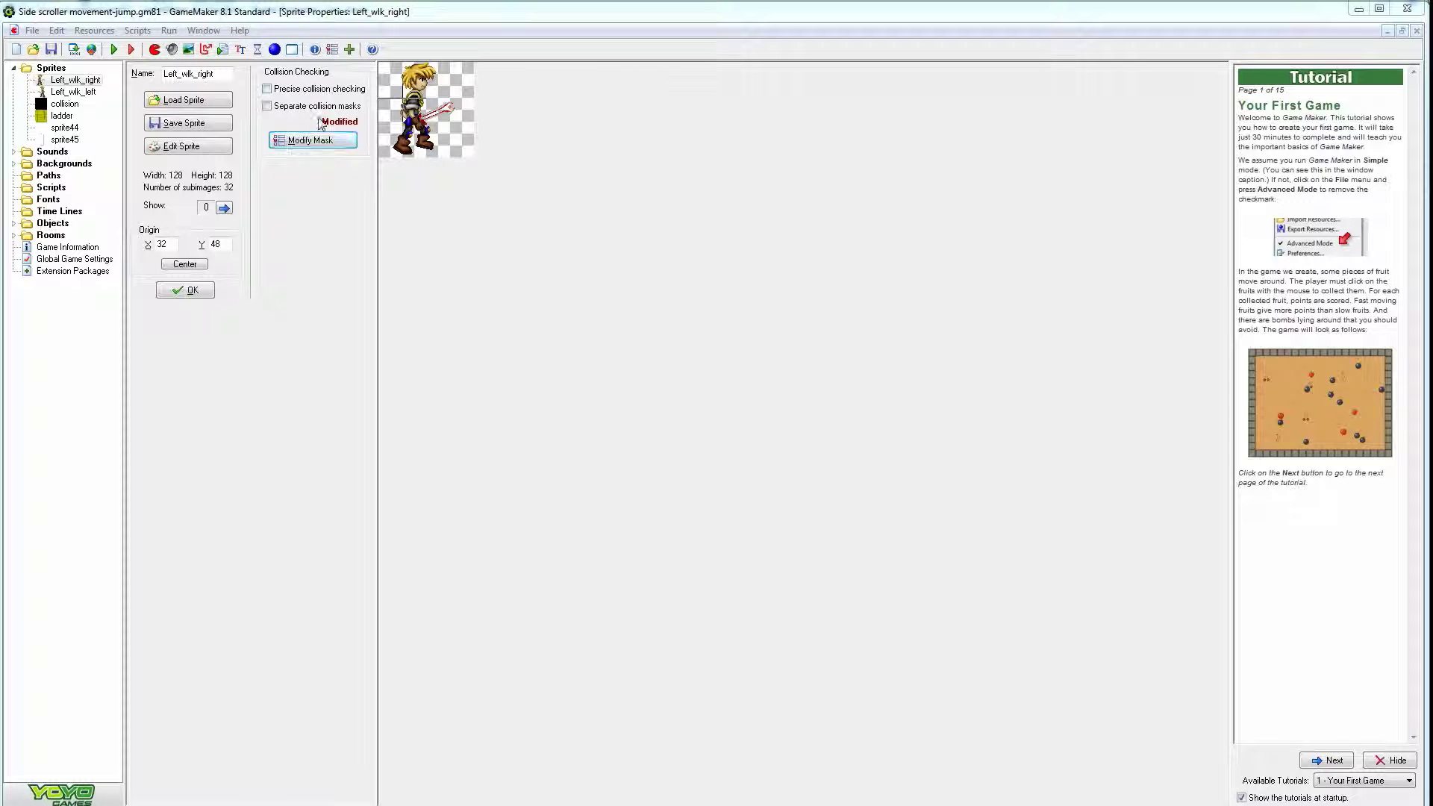
left_click(32, 34)
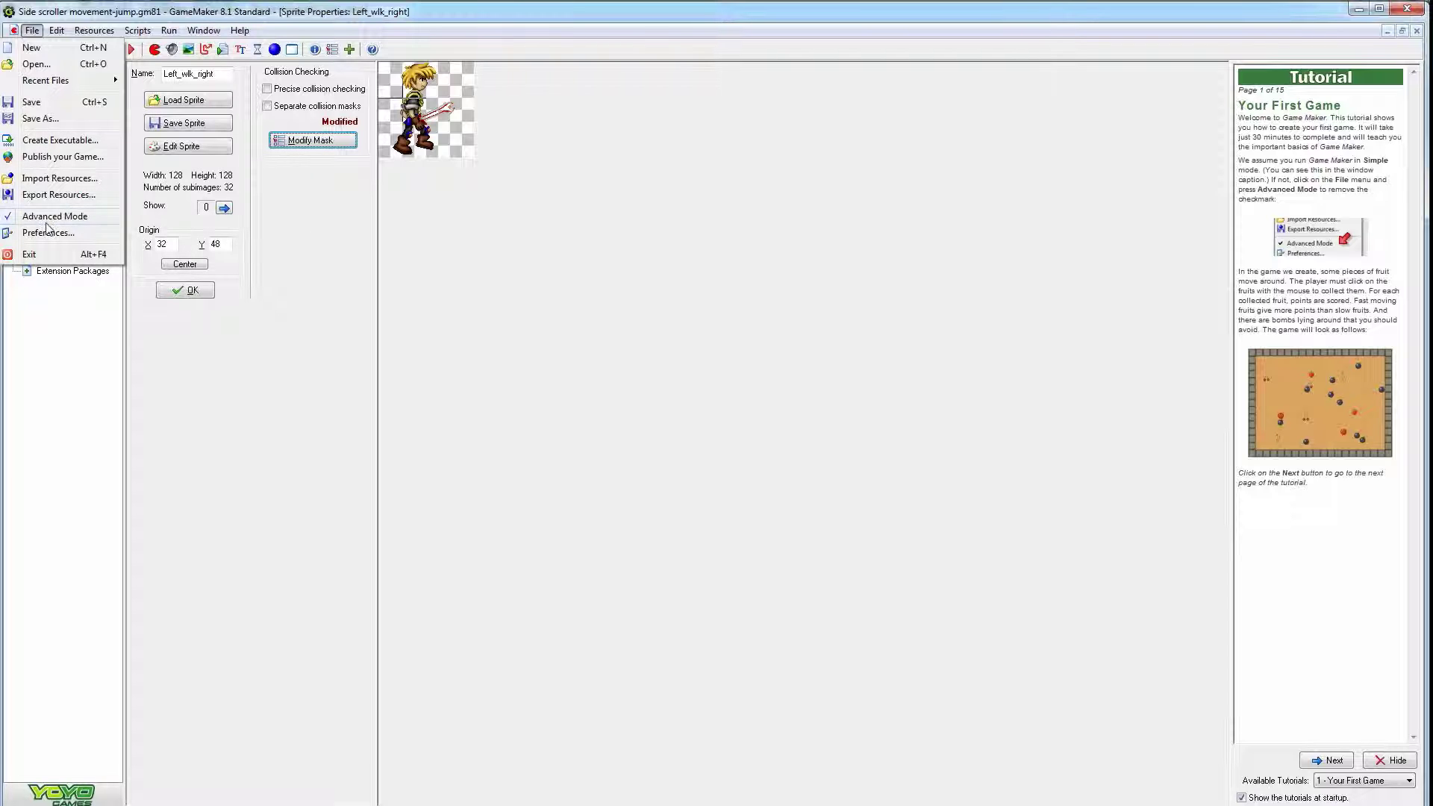
left_click(333, 209)
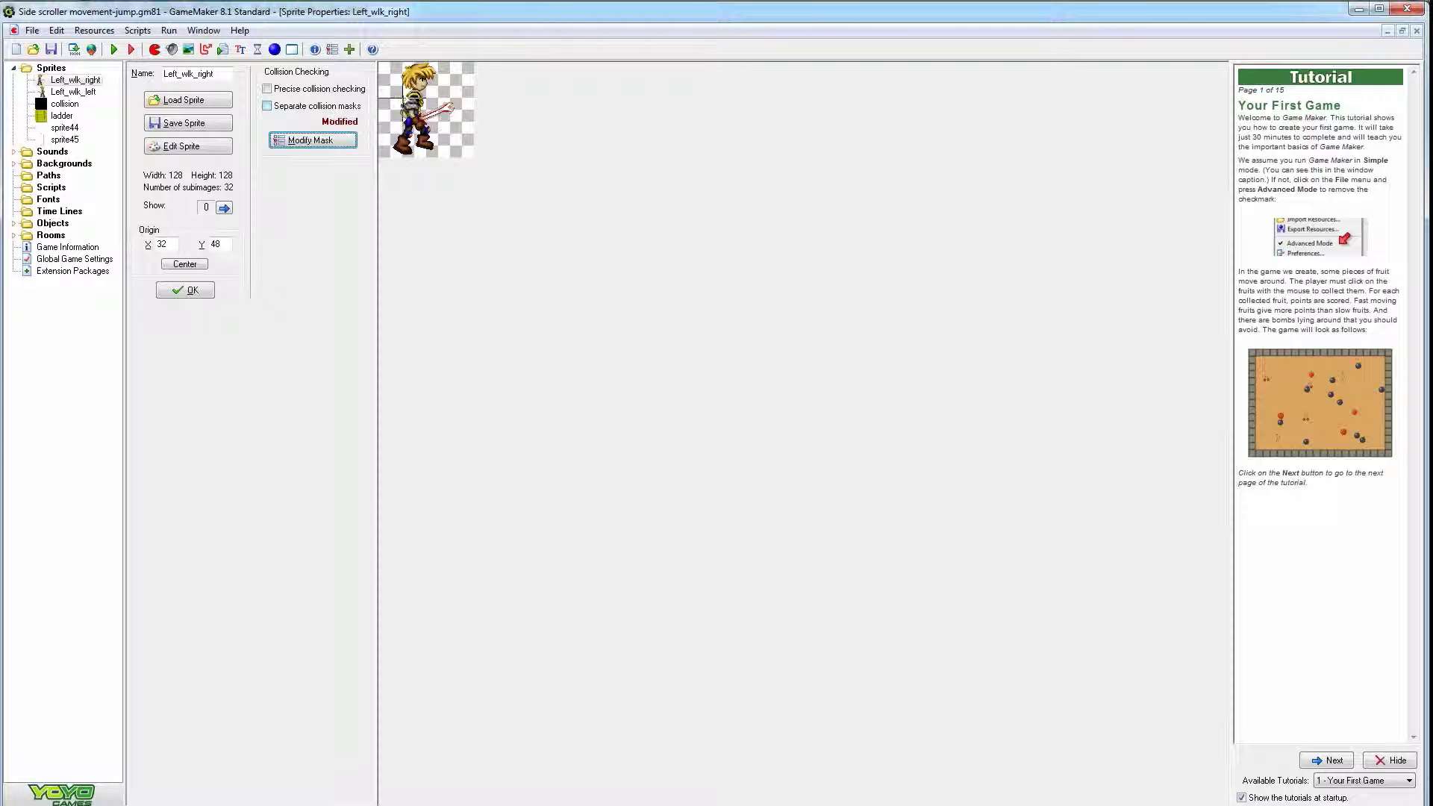
Open the collision mask properties of Left_wlk_right, advance the shown subimage and set the mask shape to Precise
left_click(326, 143)
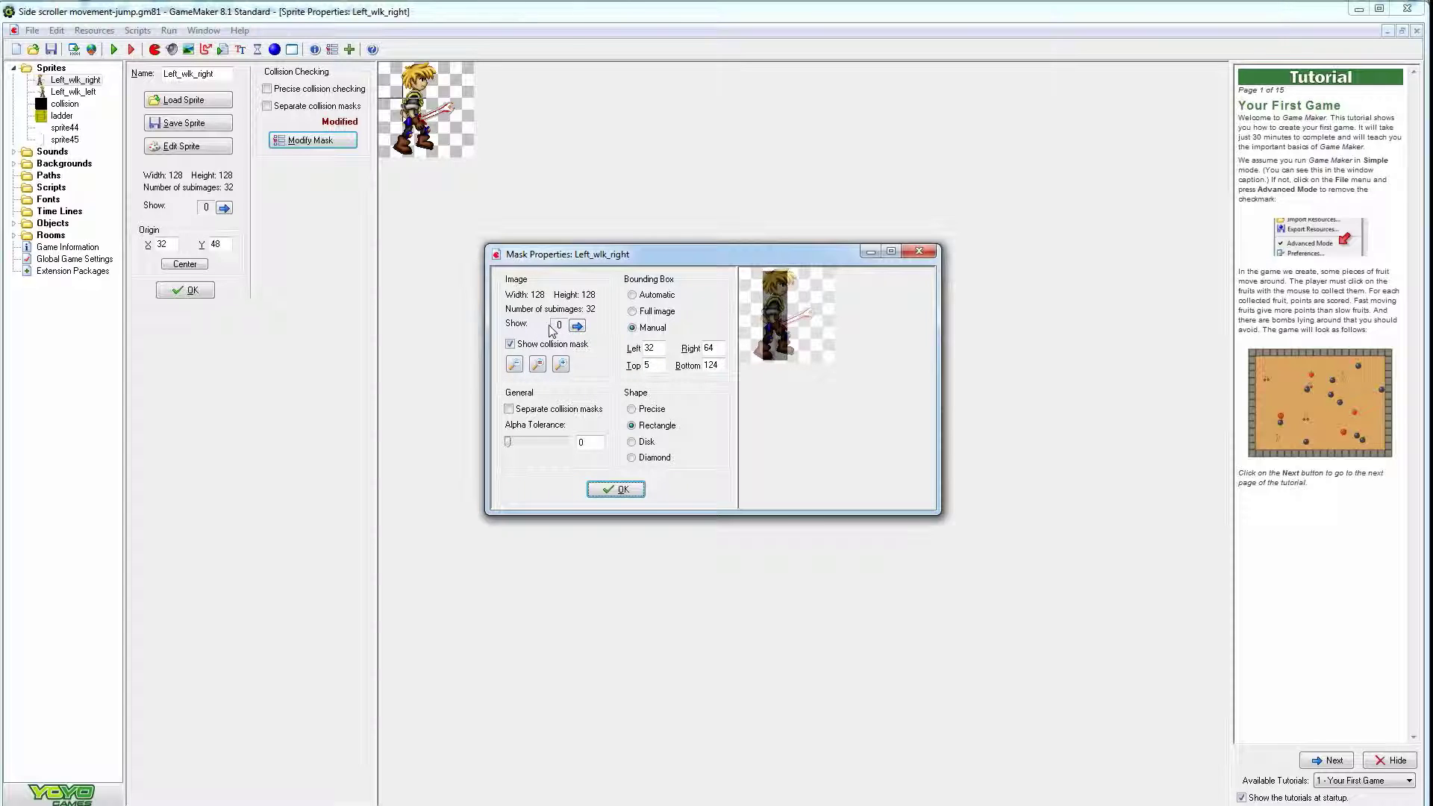
left_click(577, 326)
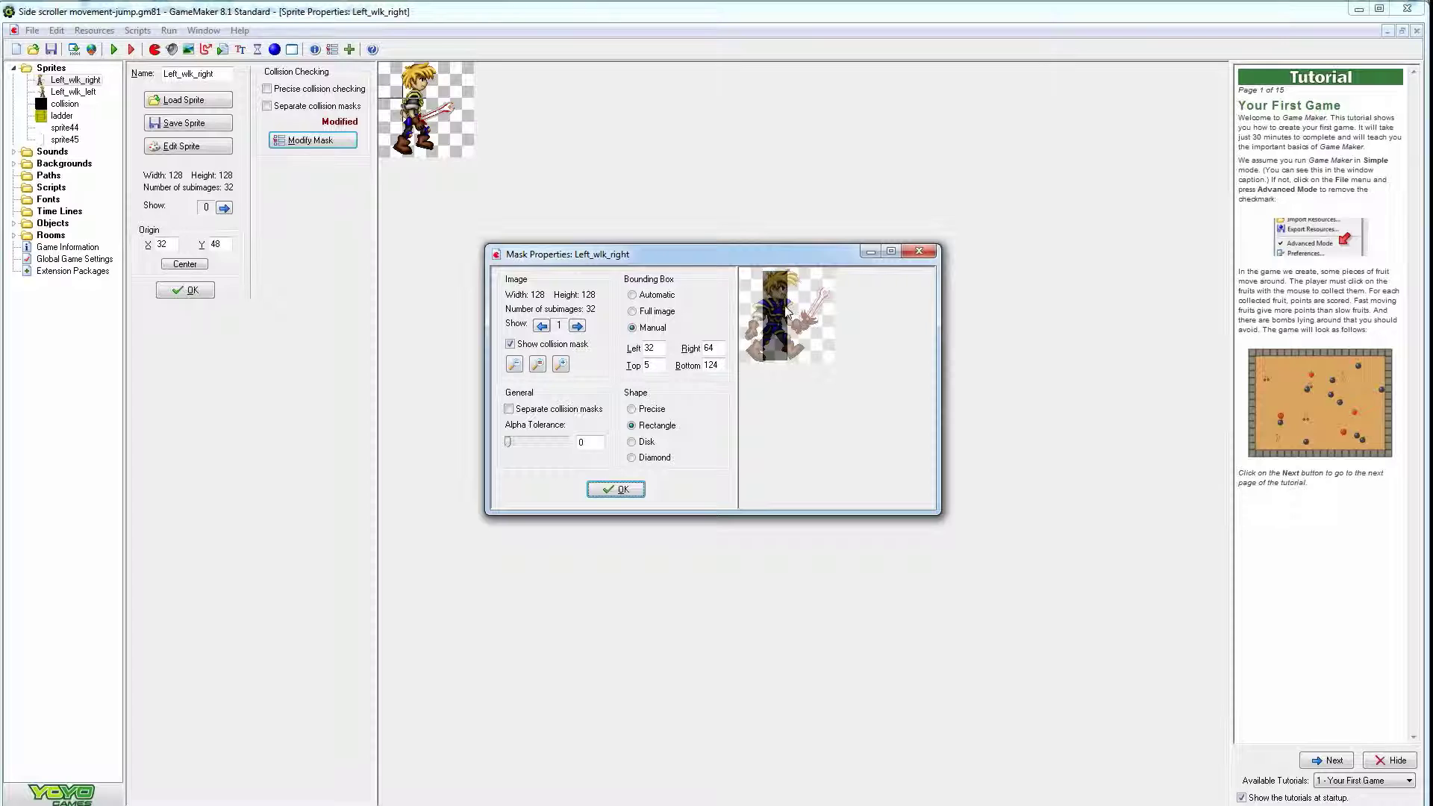
left_click(651, 410)
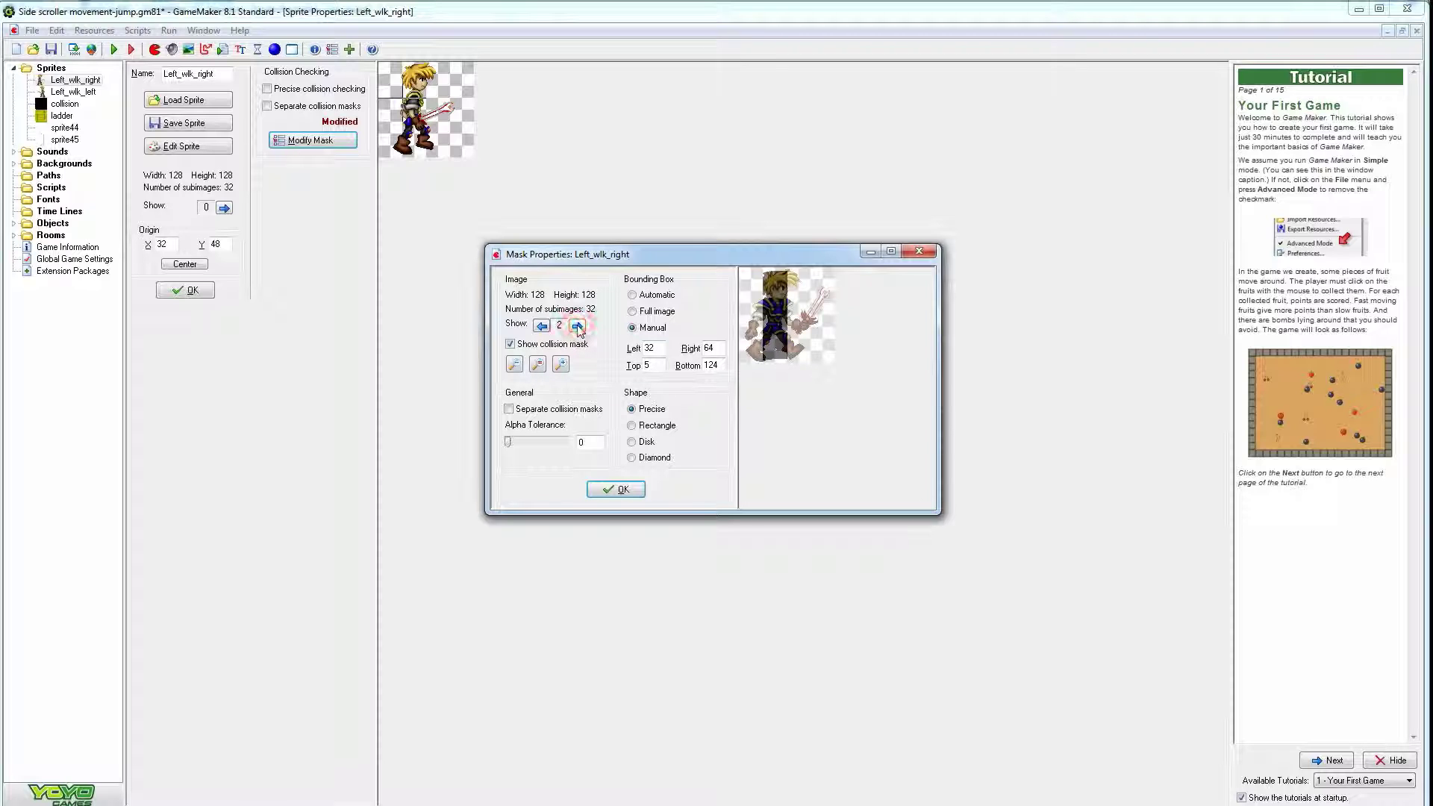
Step back and forth through the subimages up to 10 to examine the precise collision mask against each walking frame
left_click(542, 326)
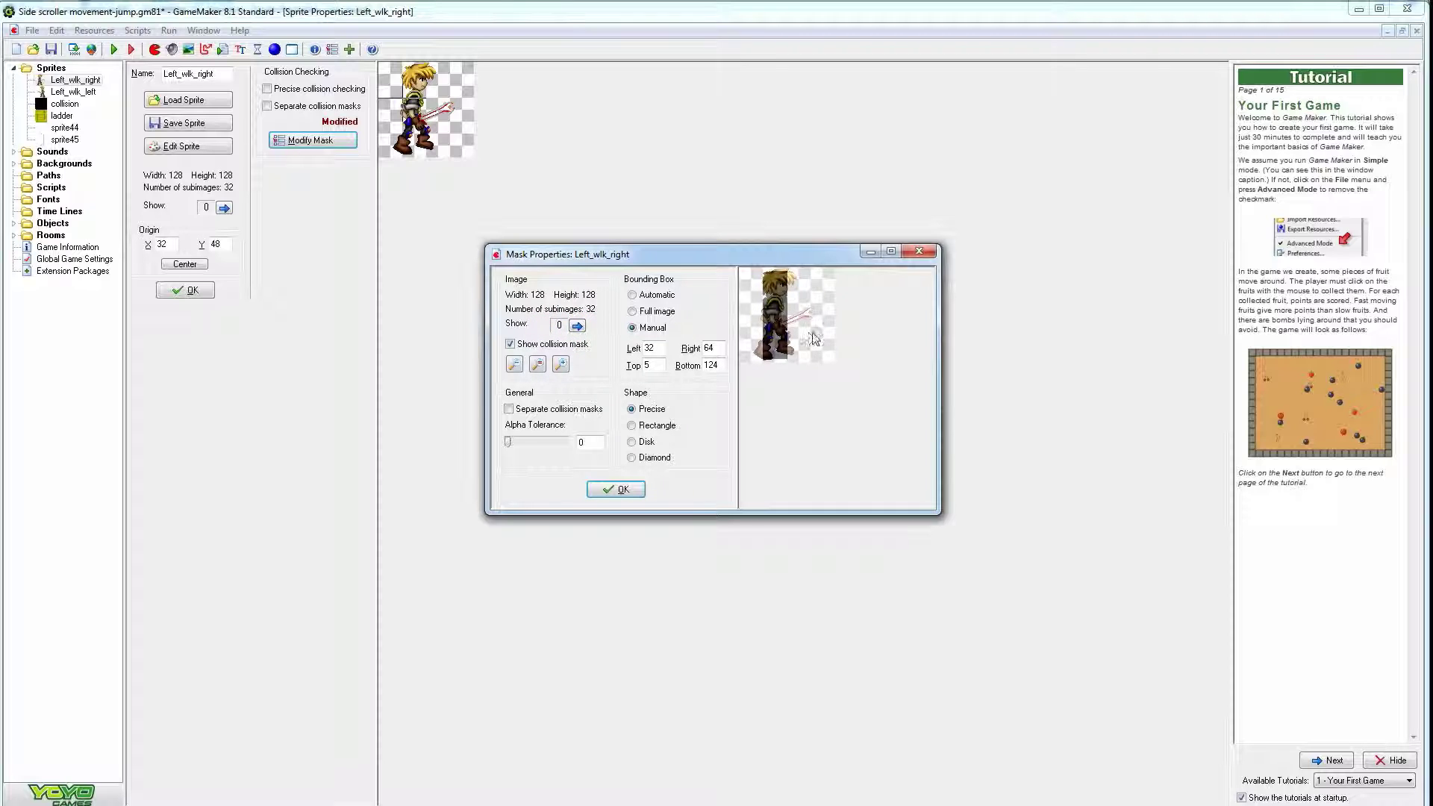
left_click(577, 326)
left_click(577, 326)
left_click(577, 326)
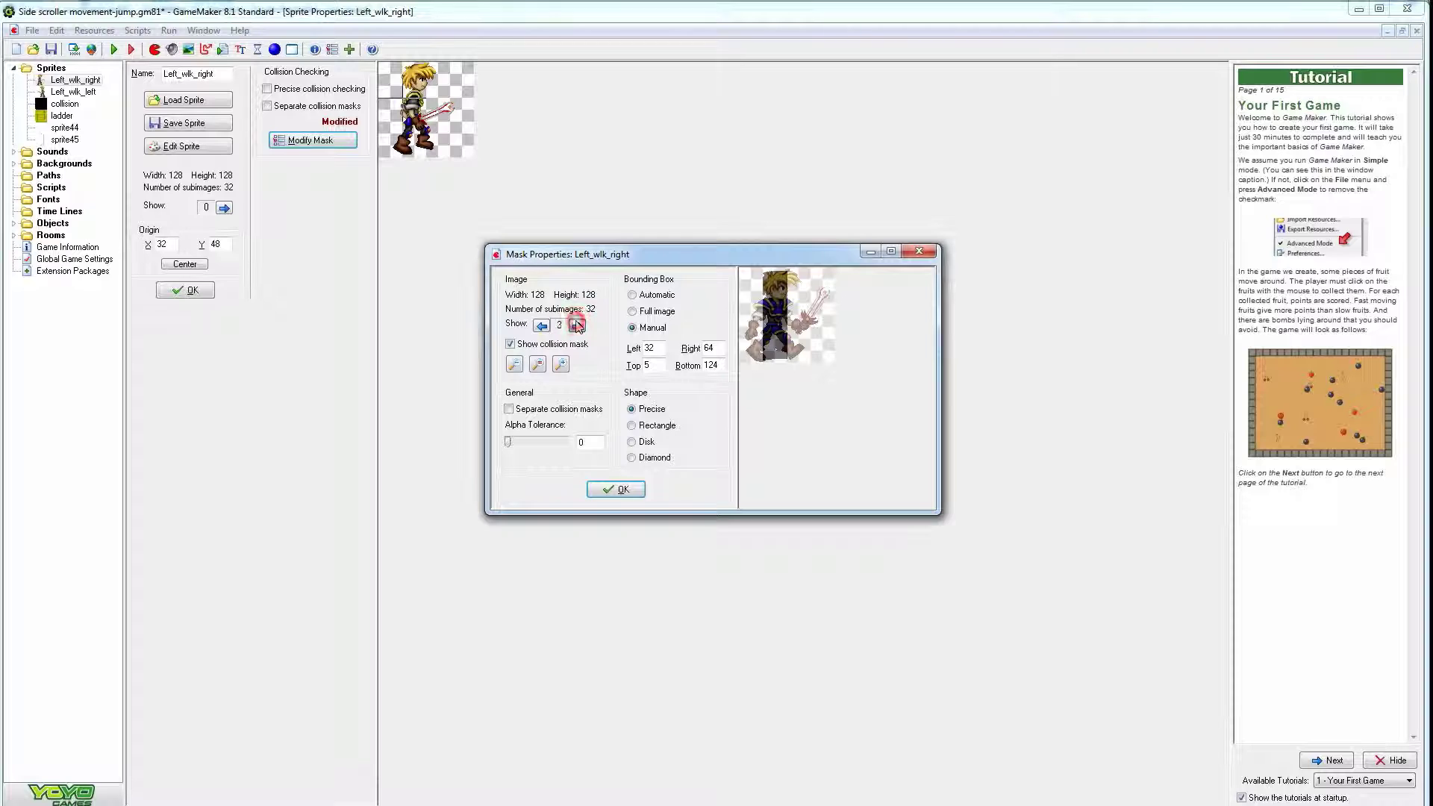
left_click(577, 326)
left_click(577, 326)
left_click(577, 326)
left_click(577, 326)
left_click(577, 327)
left_click(577, 326)
left_click(577, 326)
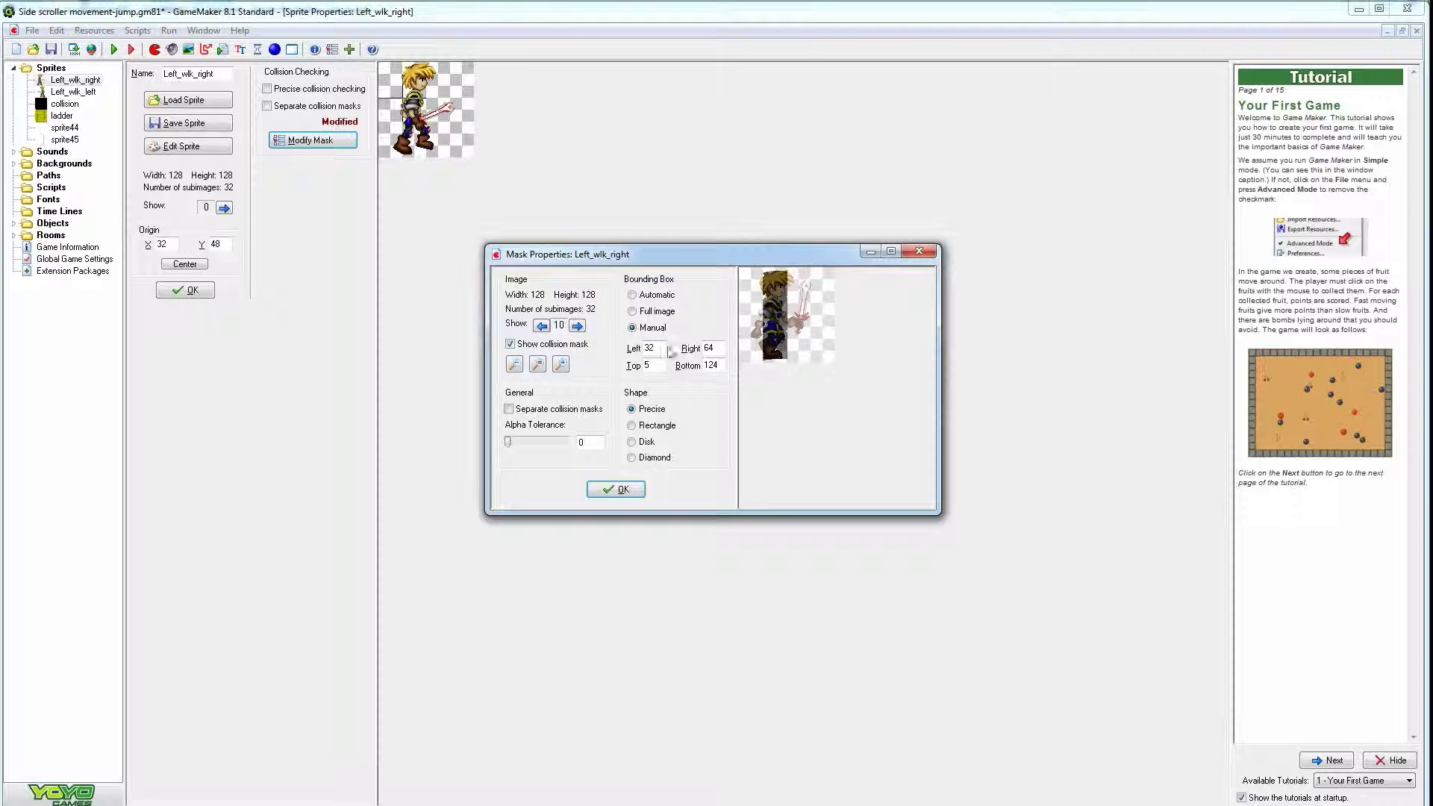
left_click(542, 326)
left_click(542, 326)
left_click(541, 326)
left_click(542, 326)
left_click(541, 326)
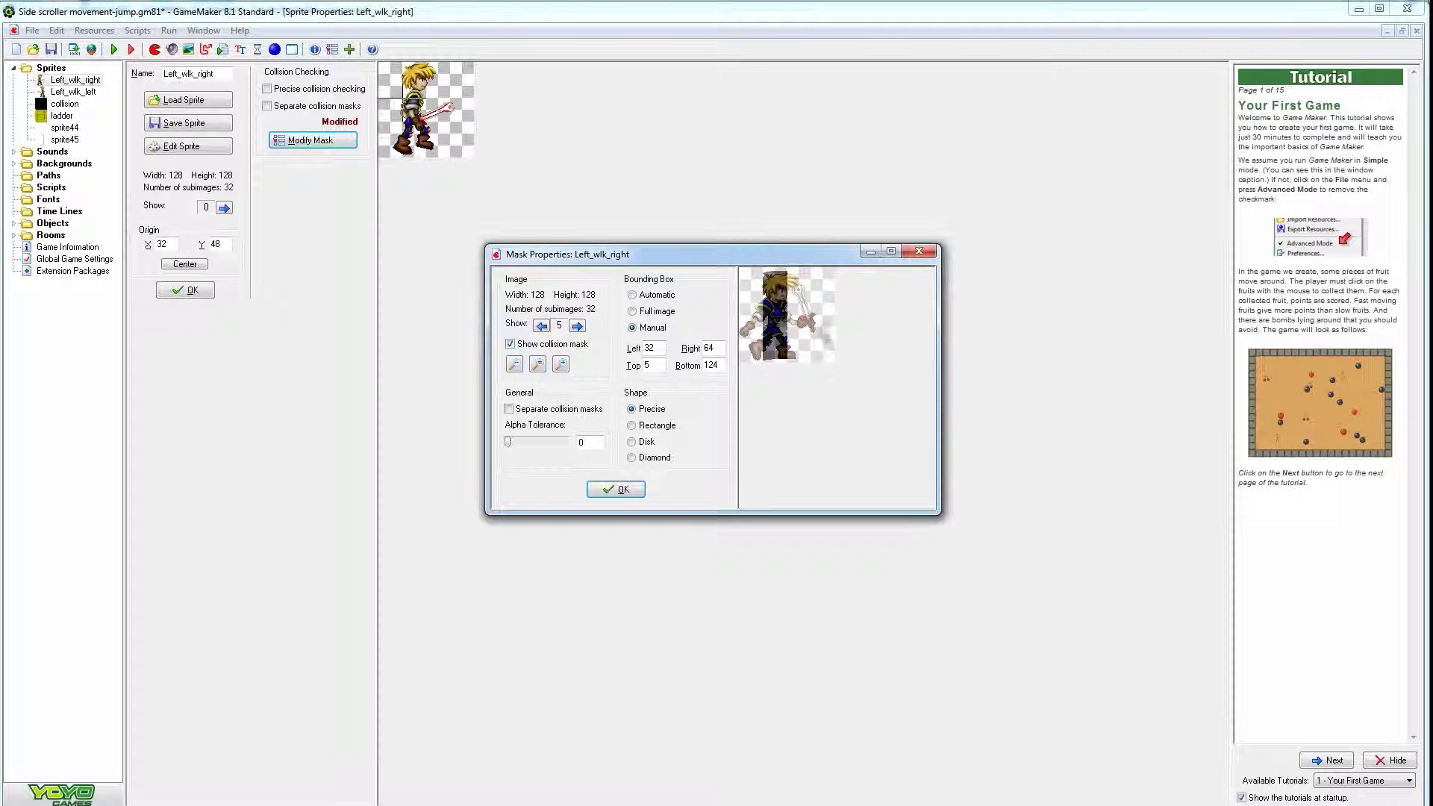
Enable separate collision masks and step back to subimage 0
left_click(510, 410)
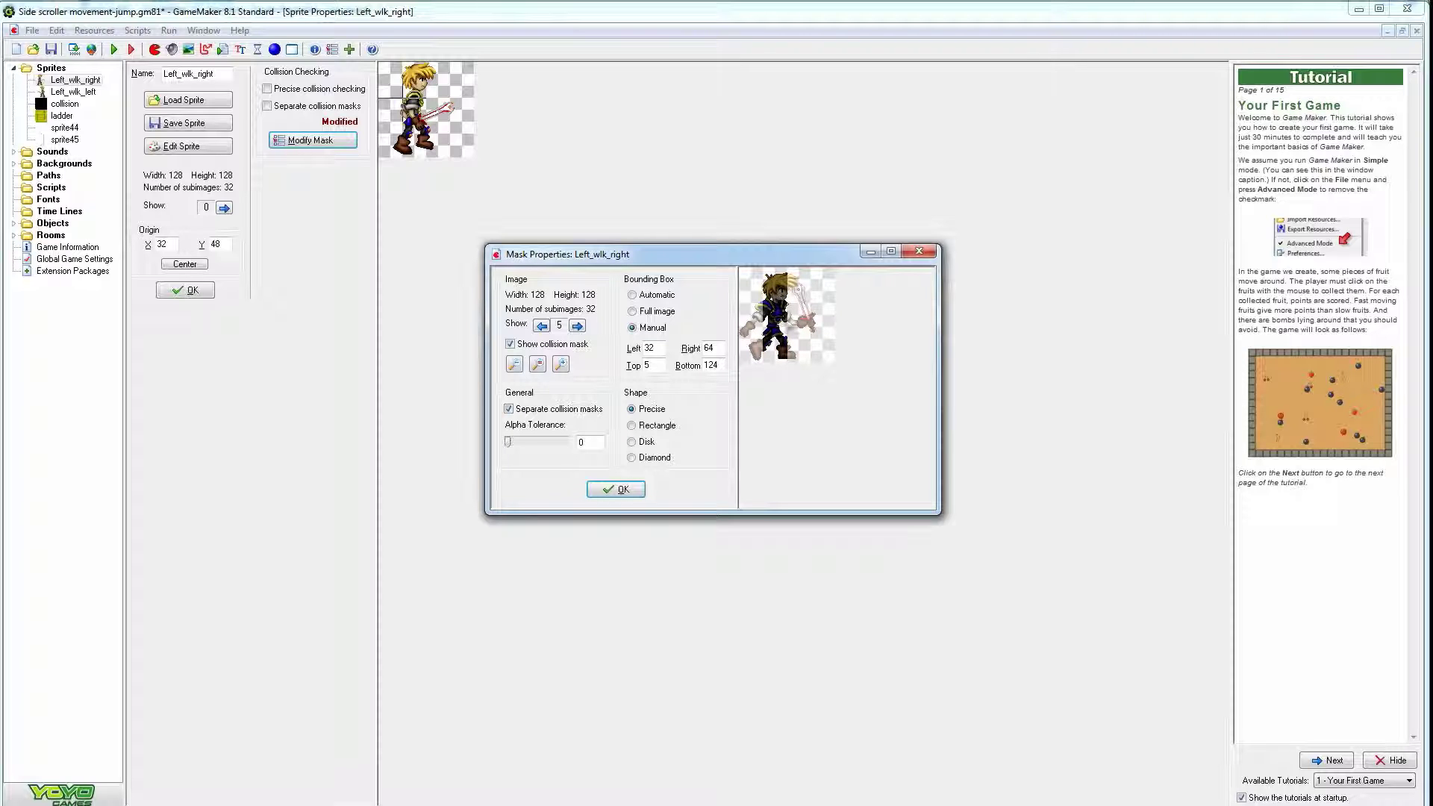
left_click(542, 326)
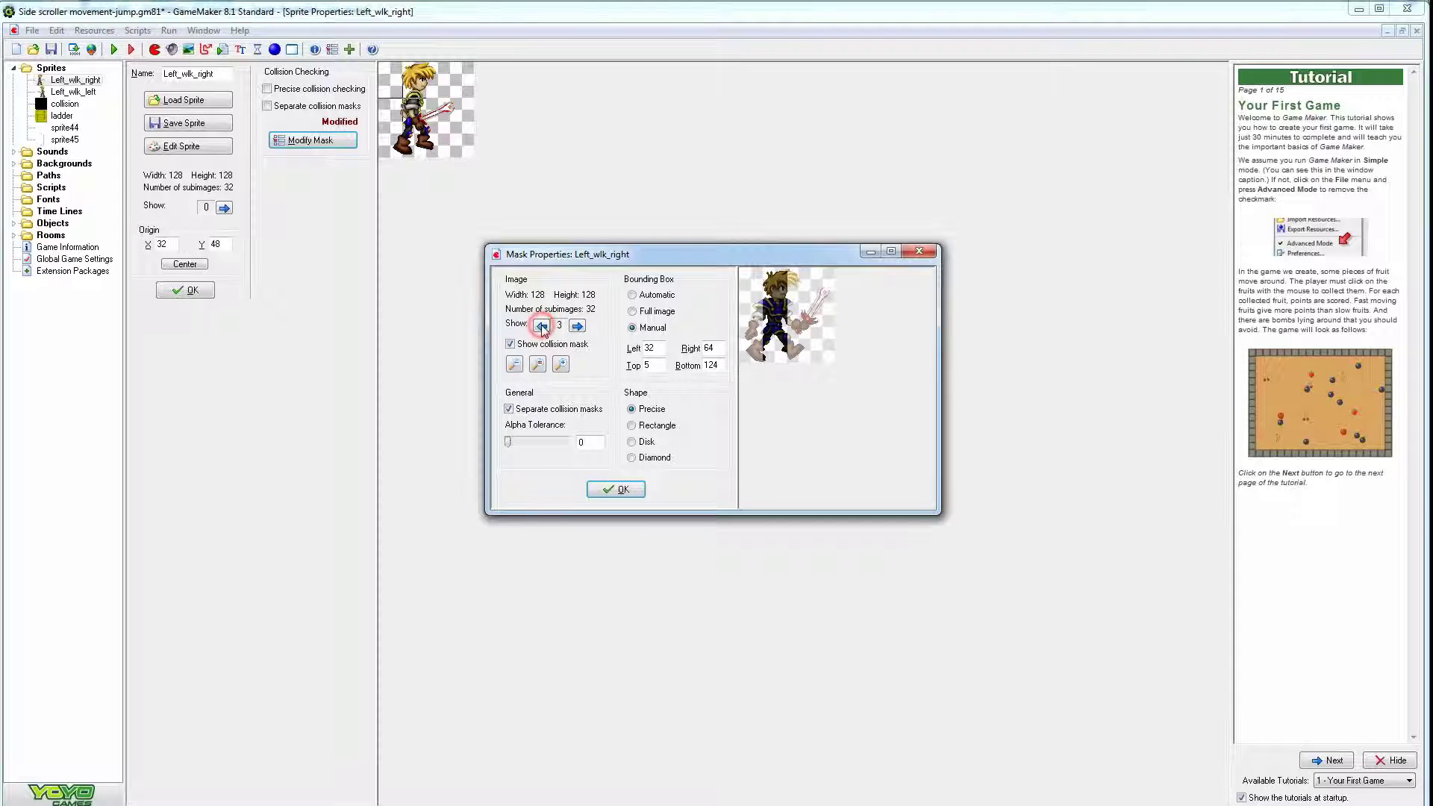
left_click(542, 327)
left_click(542, 326)
left_click(542, 326)
left_click(542, 326)
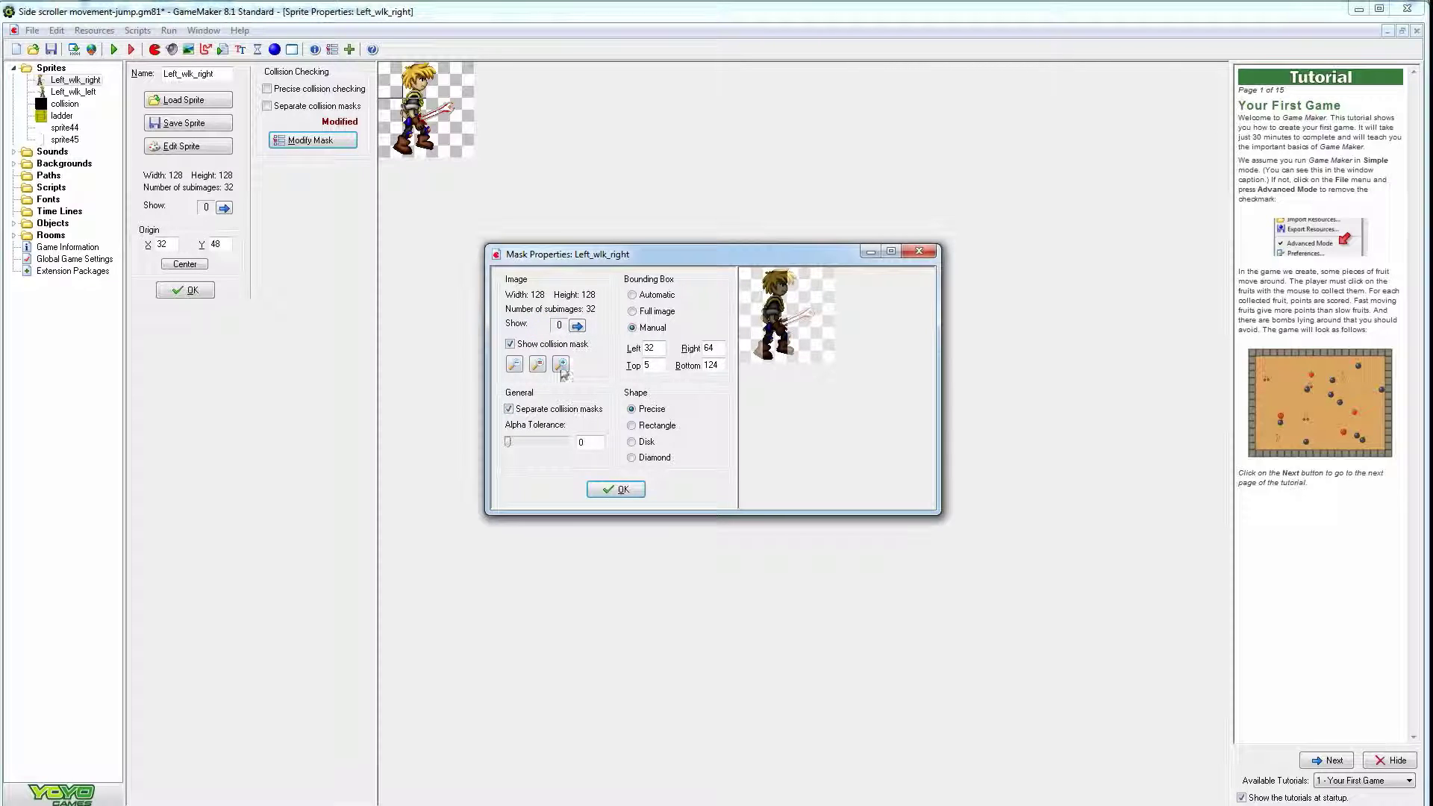
Switch the mask shape to Rectangle and back to Precise, examining the separate masks across the first few subimages
left_click(640, 426)
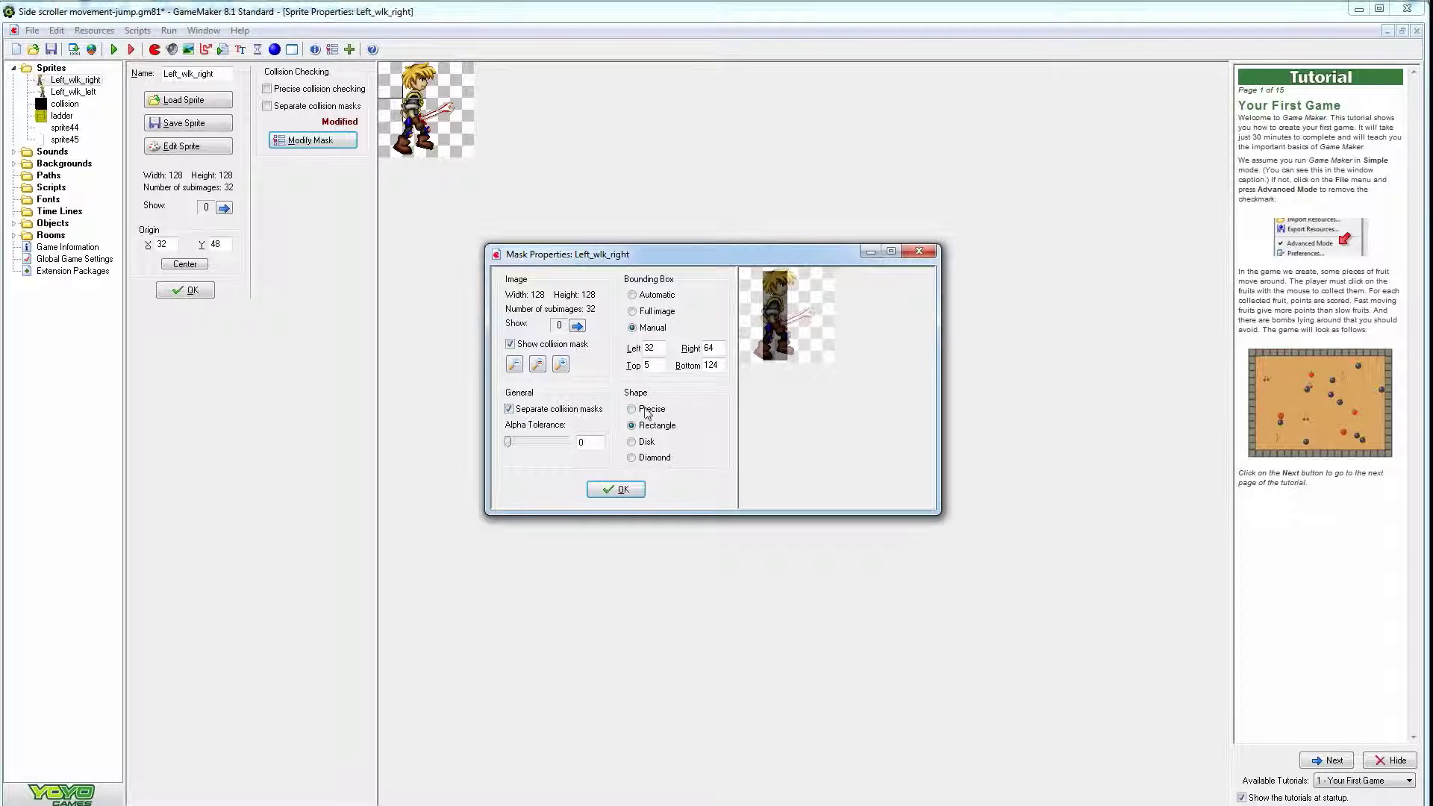
left_click(641, 409)
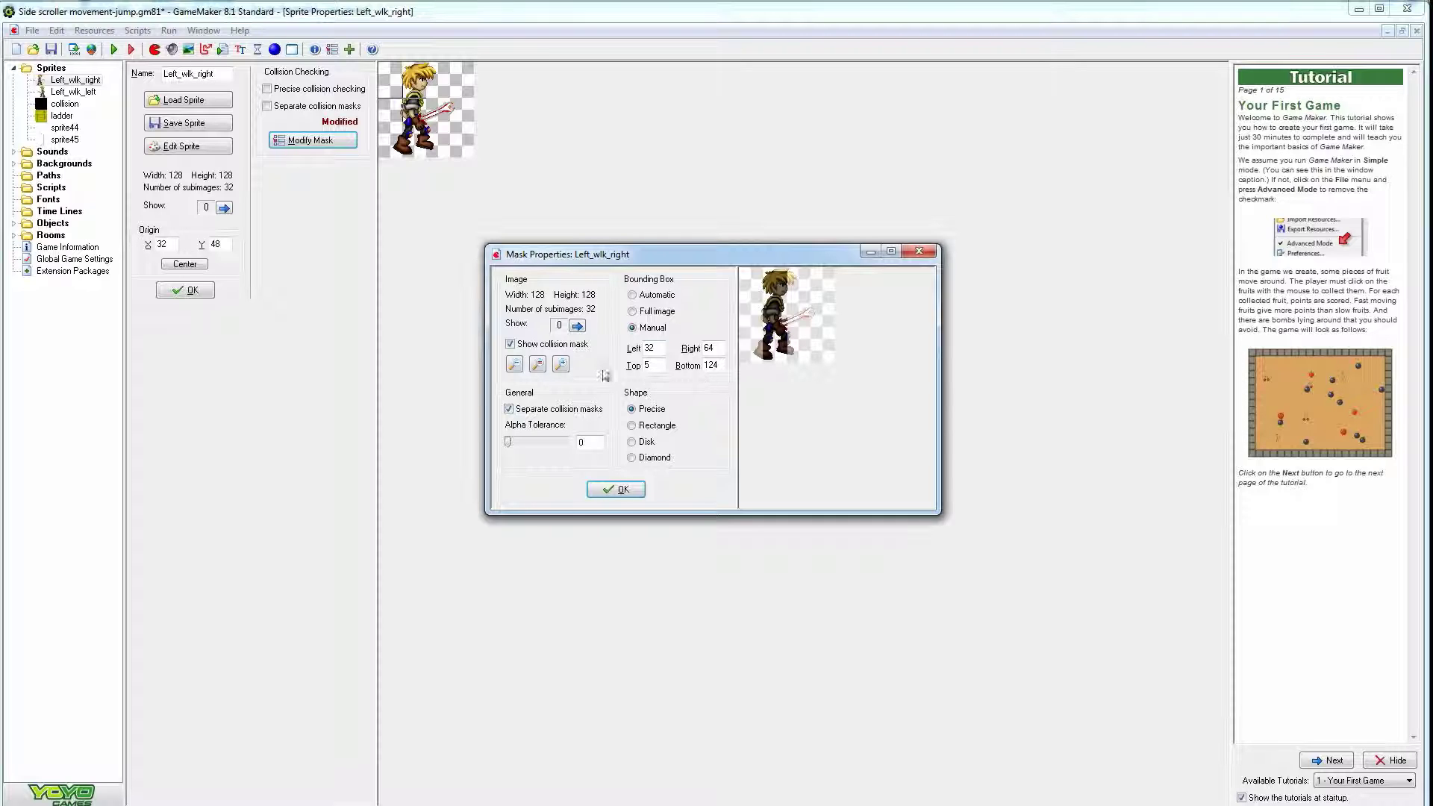
left_click(577, 325)
left_click(577, 325)
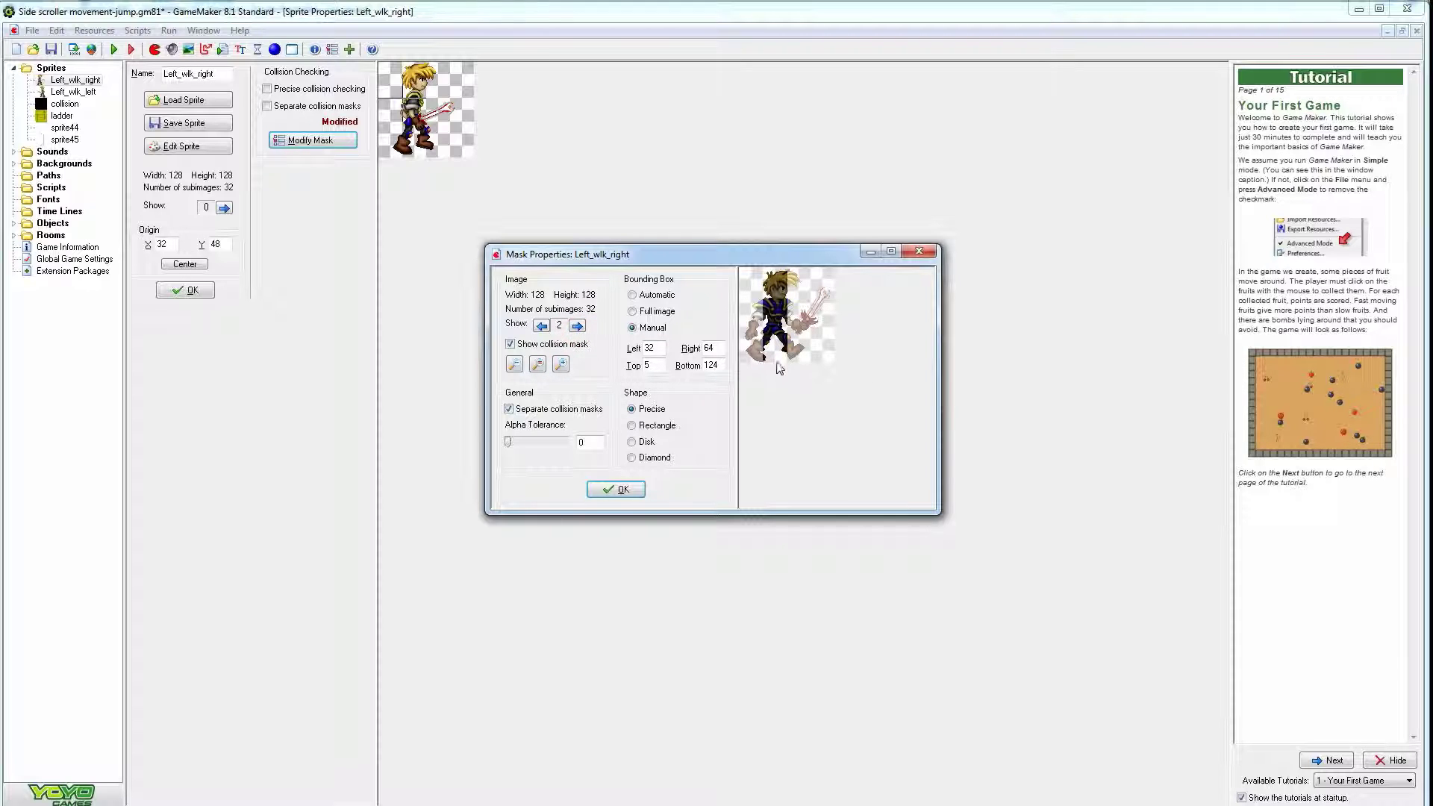
left_click(577, 326)
left_click(577, 326)
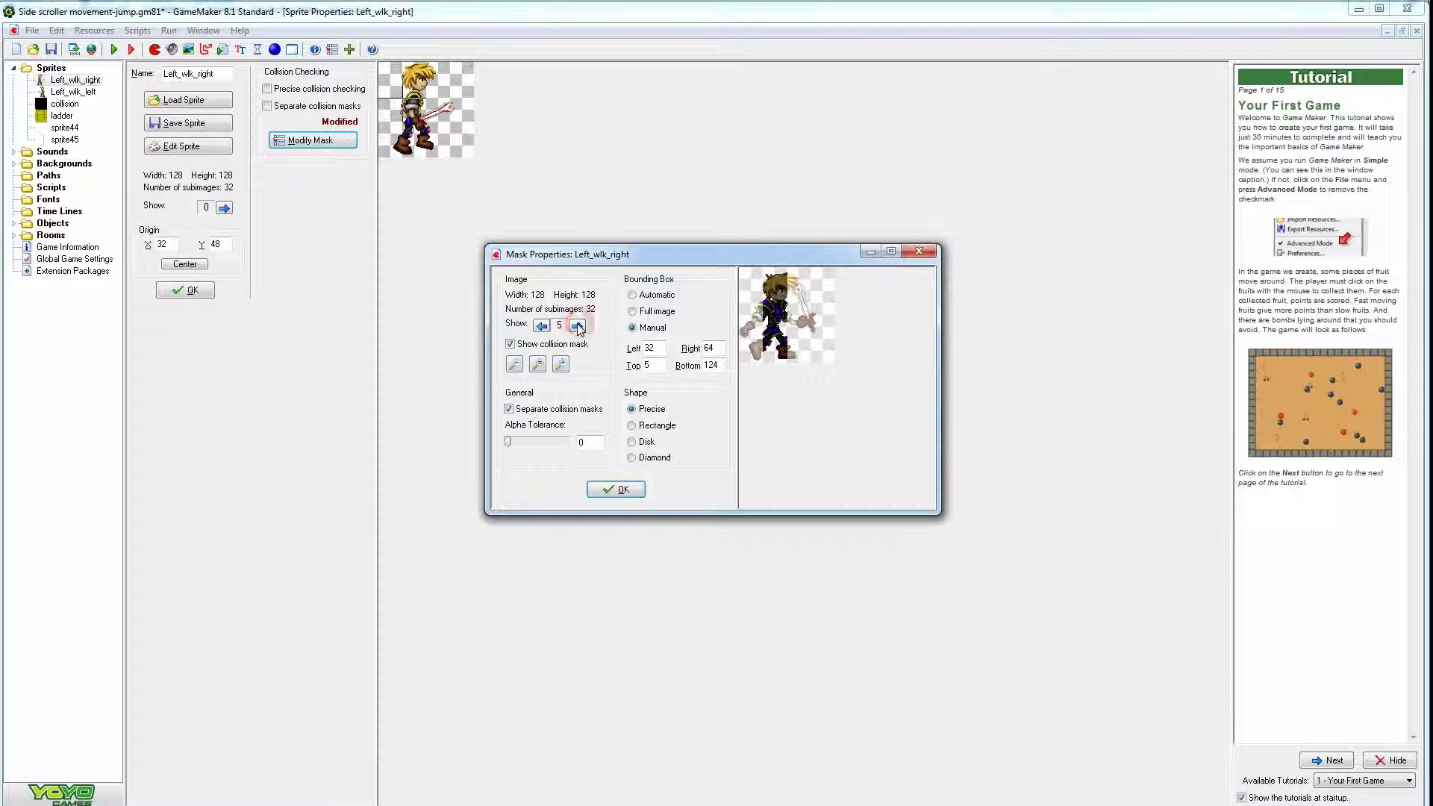
left_click(577, 326)
left_click(542, 326)
left_click(542, 326)
left_click(542, 326)
left_click(542, 327)
left_click(542, 326)
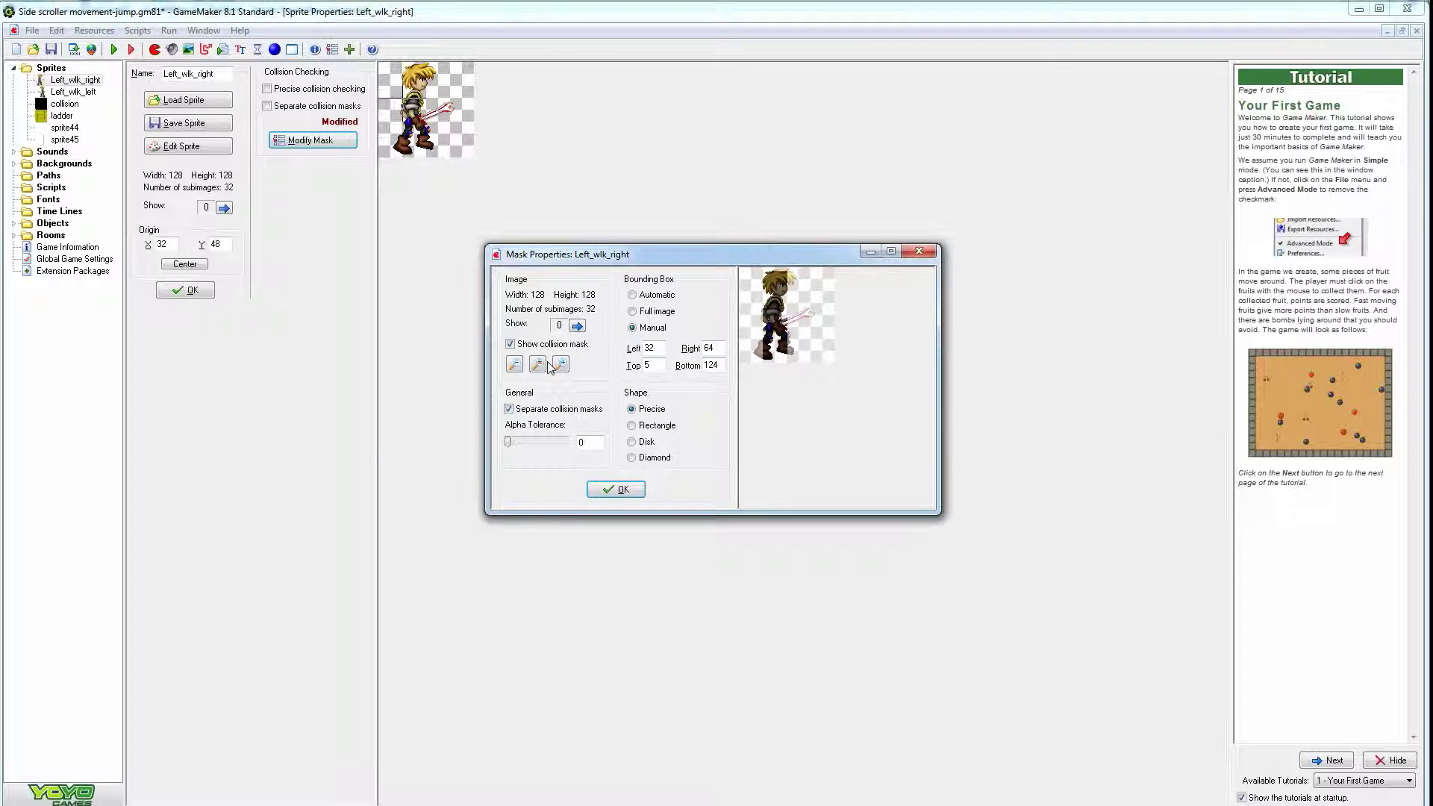
Show subimage 2 and set the collision mask shape to Rectangle
left_click(577, 325)
left_click(577, 326)
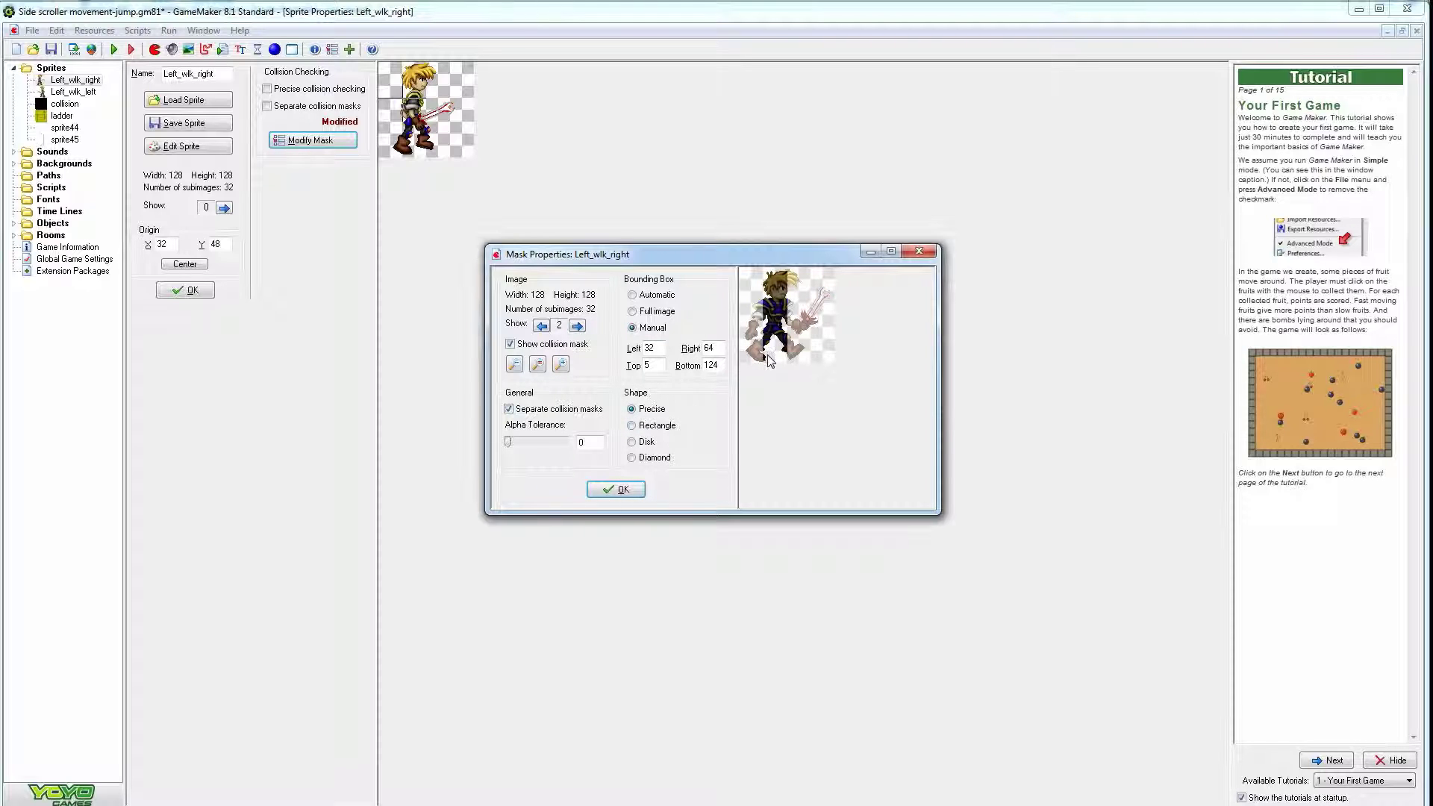
left_click(631, 426)
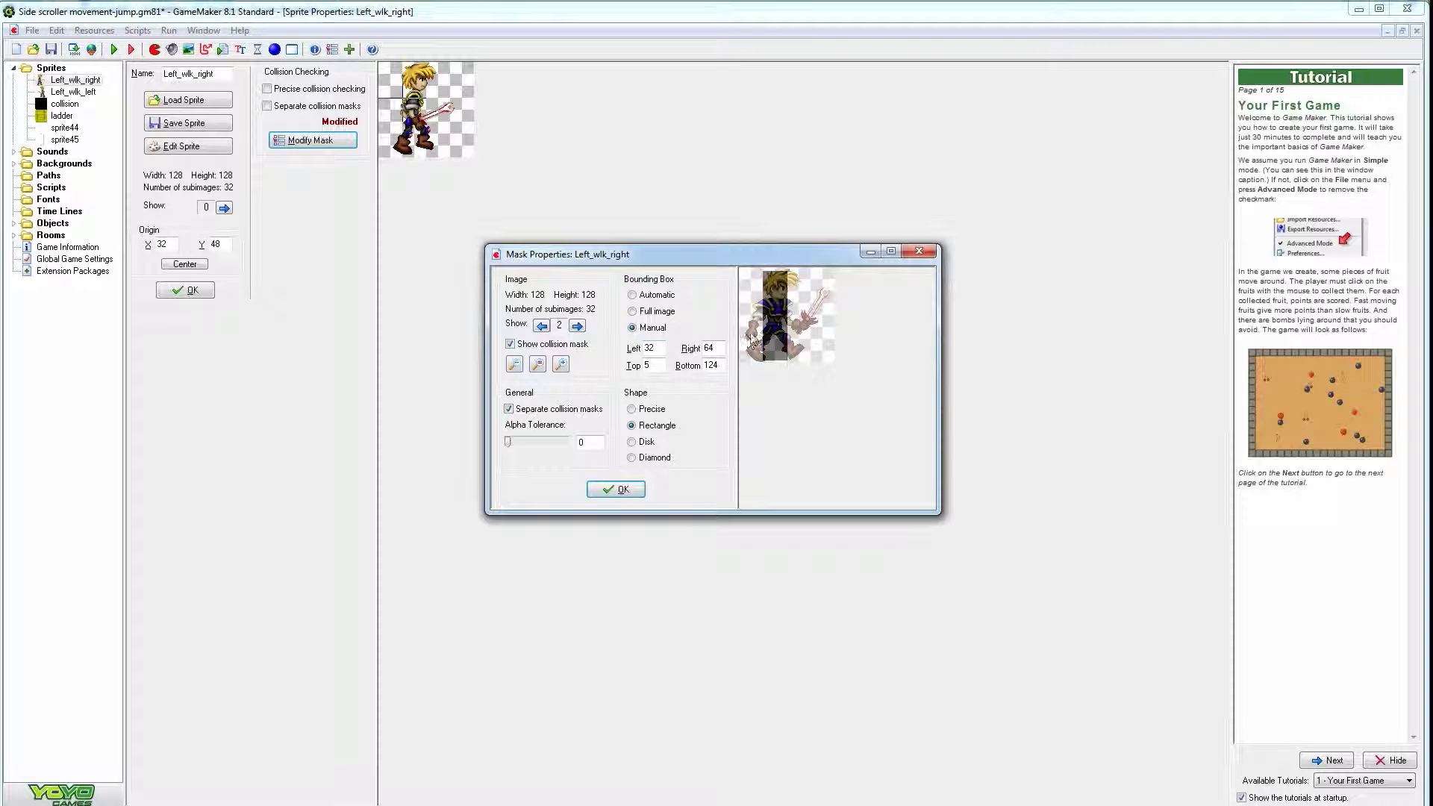
Widen the manual bounding box by setting its left value to 20 and then to 10
double_click(648, 348)
type("20")
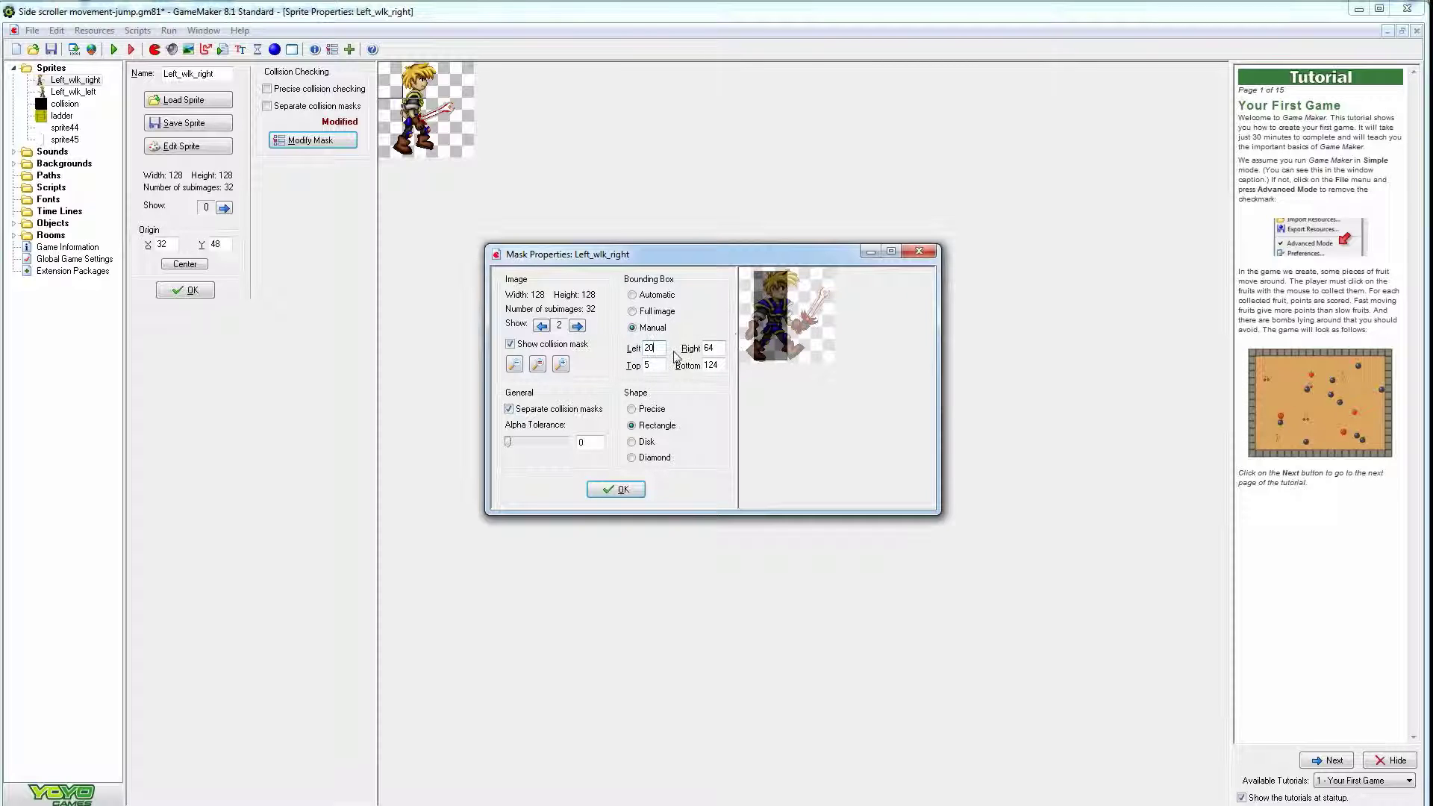
double_click(654, 348)
type("10")
Step through the subimages up to 13 and back to 1 to examine how the widened bounding box fits each frame
left_click(577, 327)
left_click(577, 327)
left_click(577, 326)
left_click(577, 326)
left_click(577, 327)
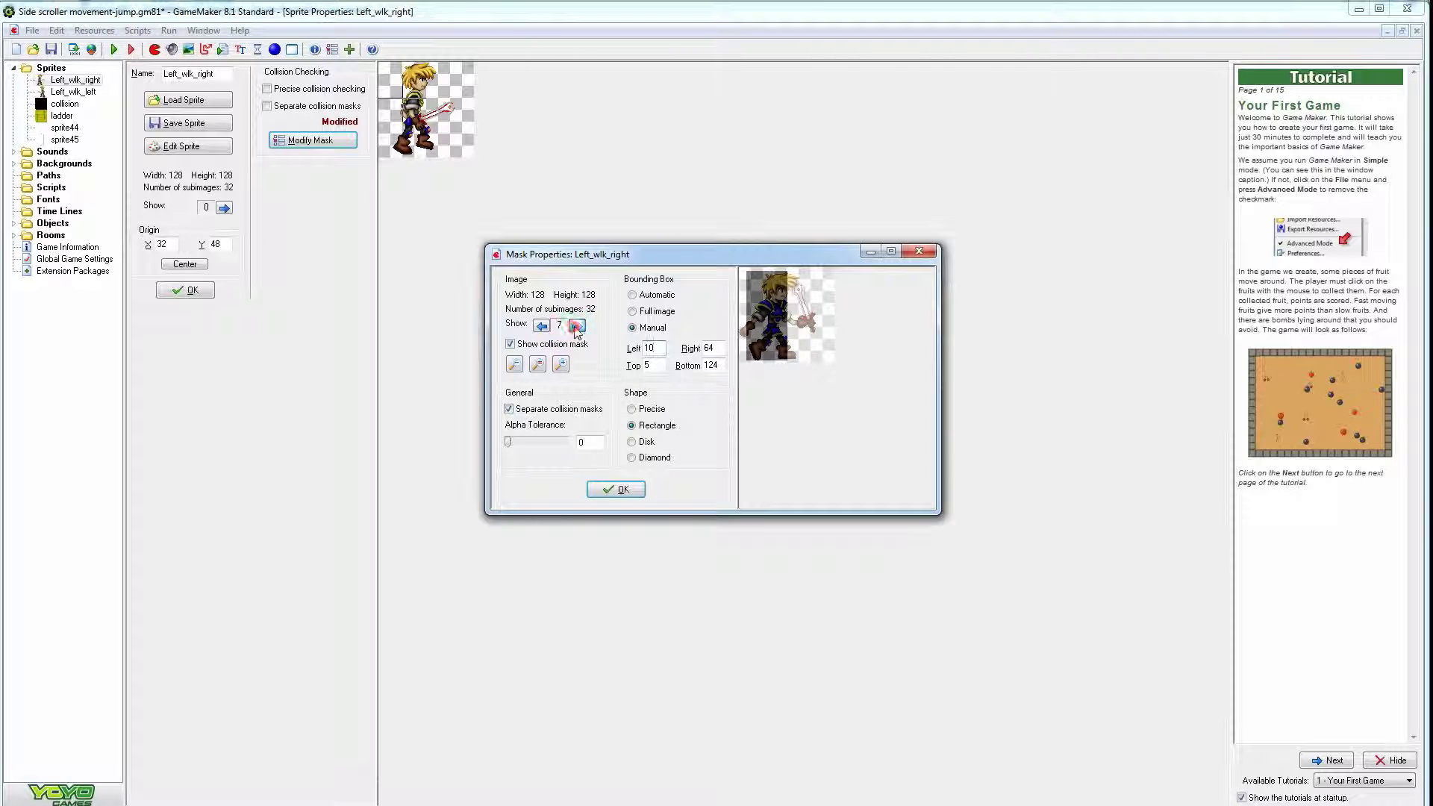
left_click(577, 326)
left_click(577, 326)
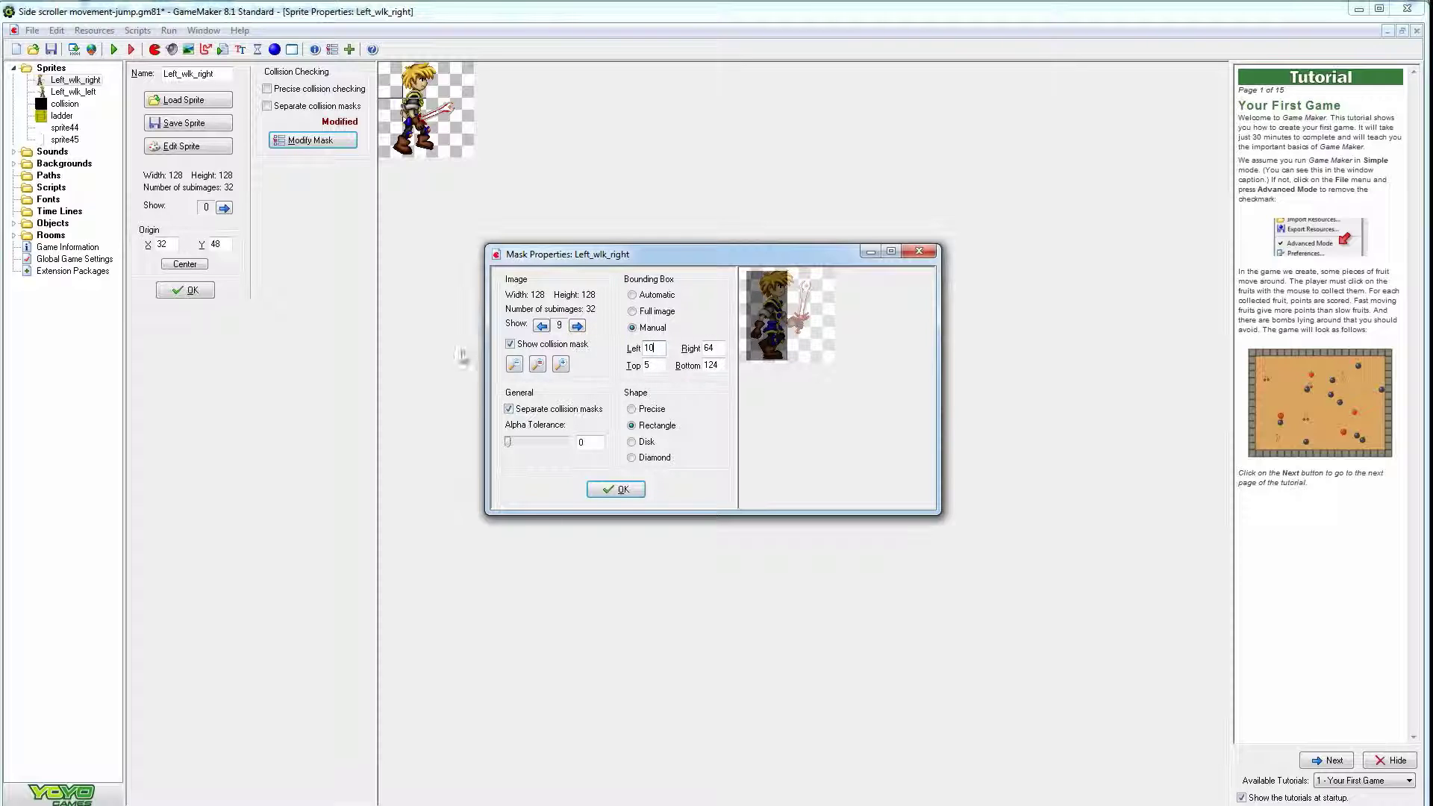
left_click(577, 326)
left_click(577, 327)
left_click(577, 327)
left_click(577, 326)
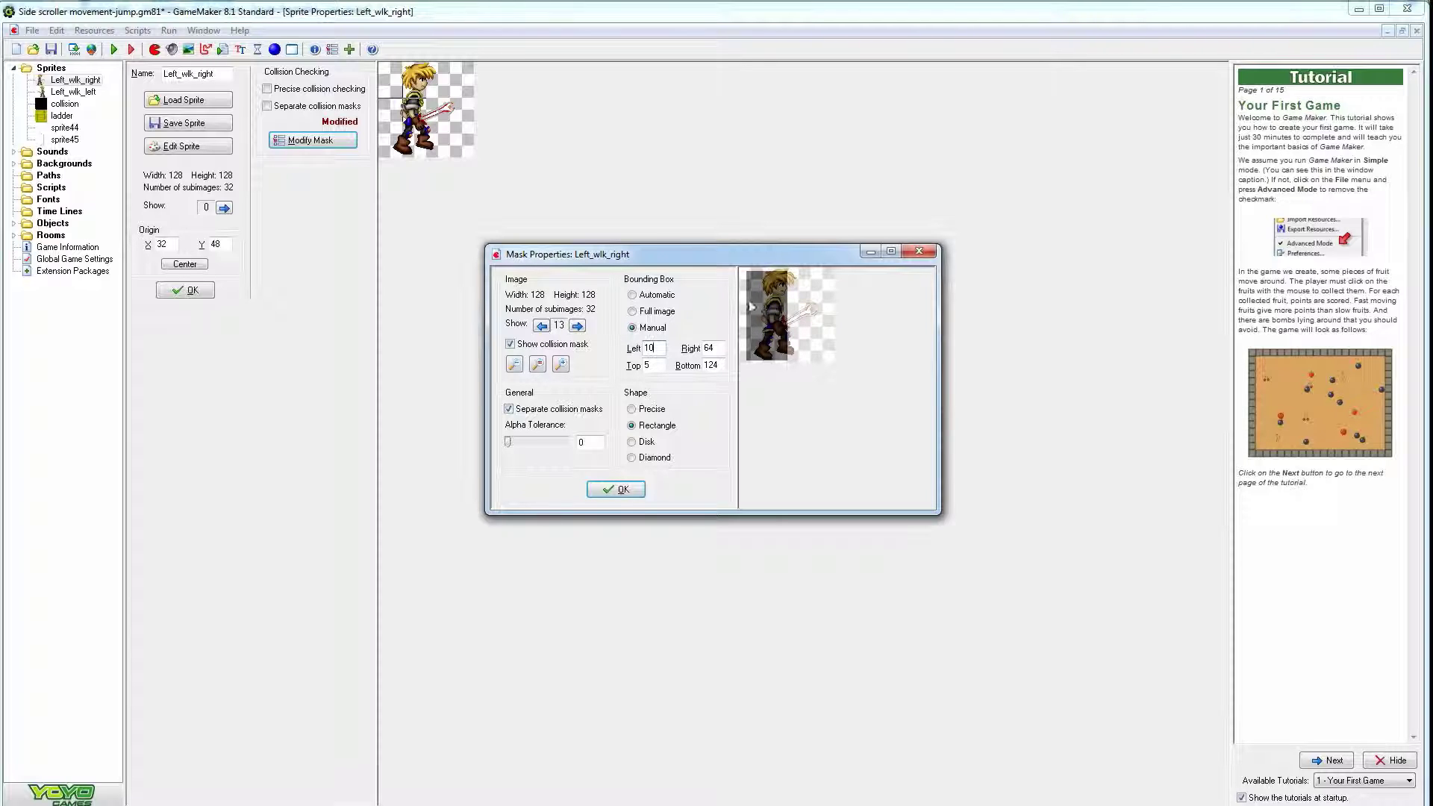
left_click(542, 327)
left_click(542, 326)
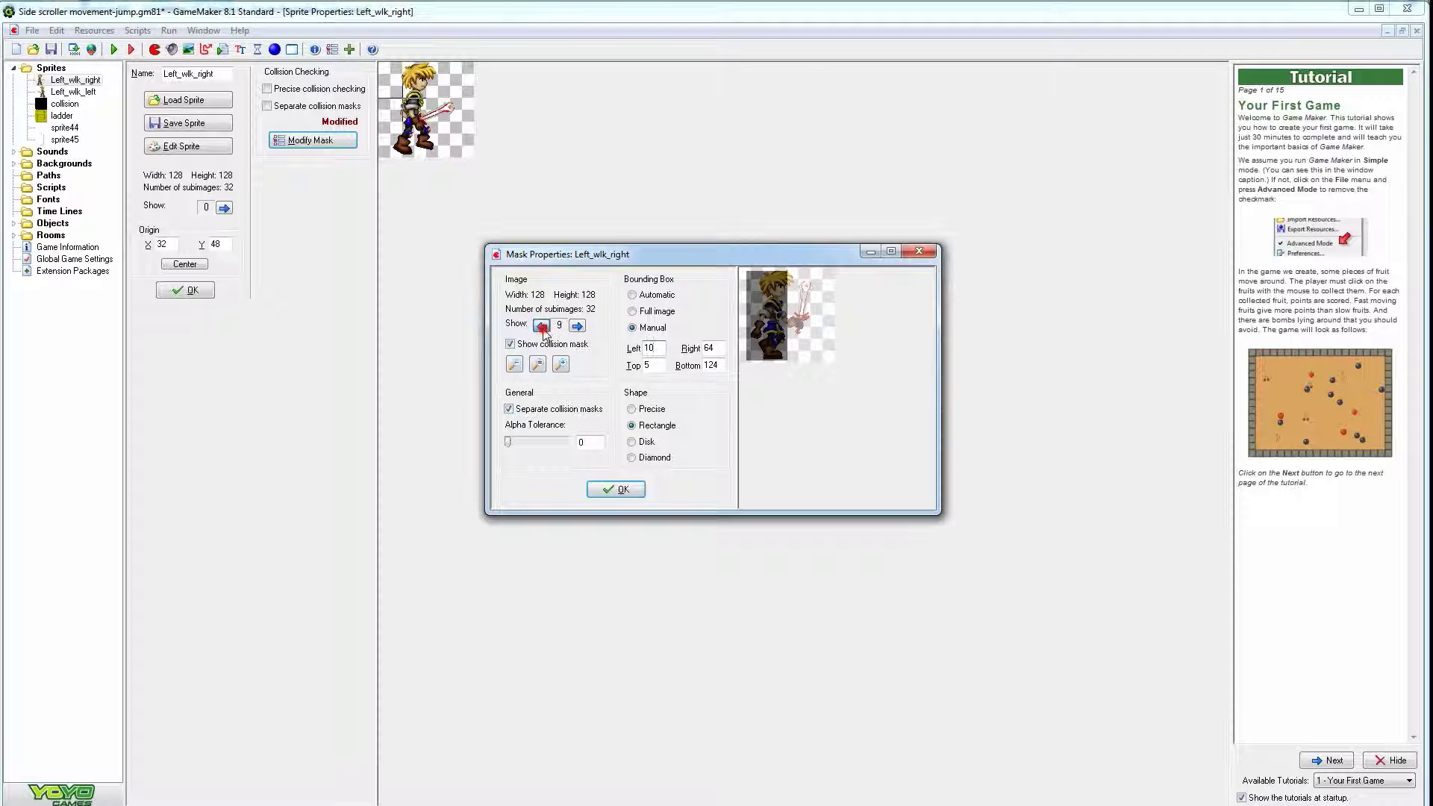
left_click(542, 326)
left_click(542, 326)
left_click(542, 326)
left_click(541, 326)
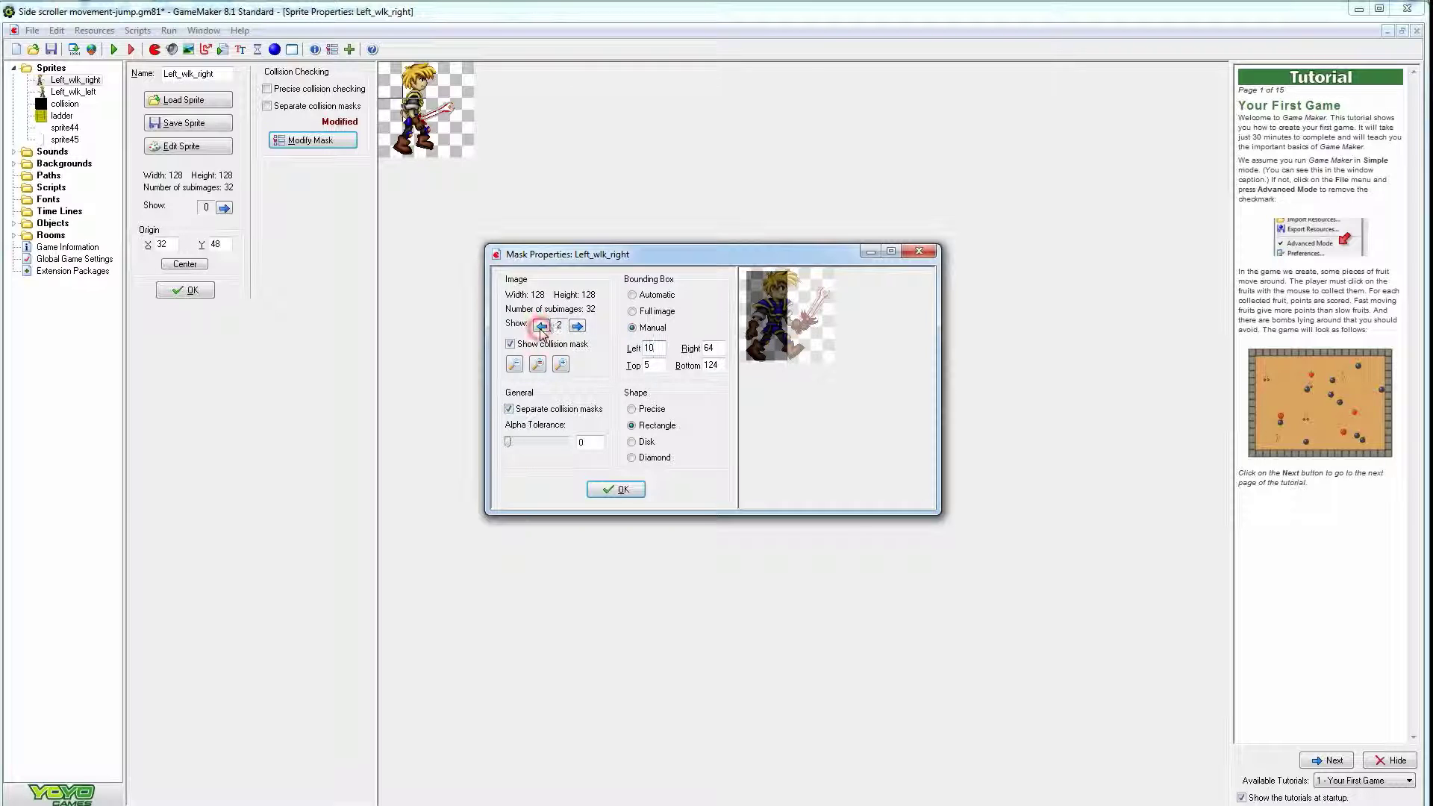
left_click(542, 327)
left_click(542, 326)
Set the bounding box's left value to 32, turn off separate collision masks and accept the mask properties
left_click_drag(661, 349, 605, 358)
type("32")
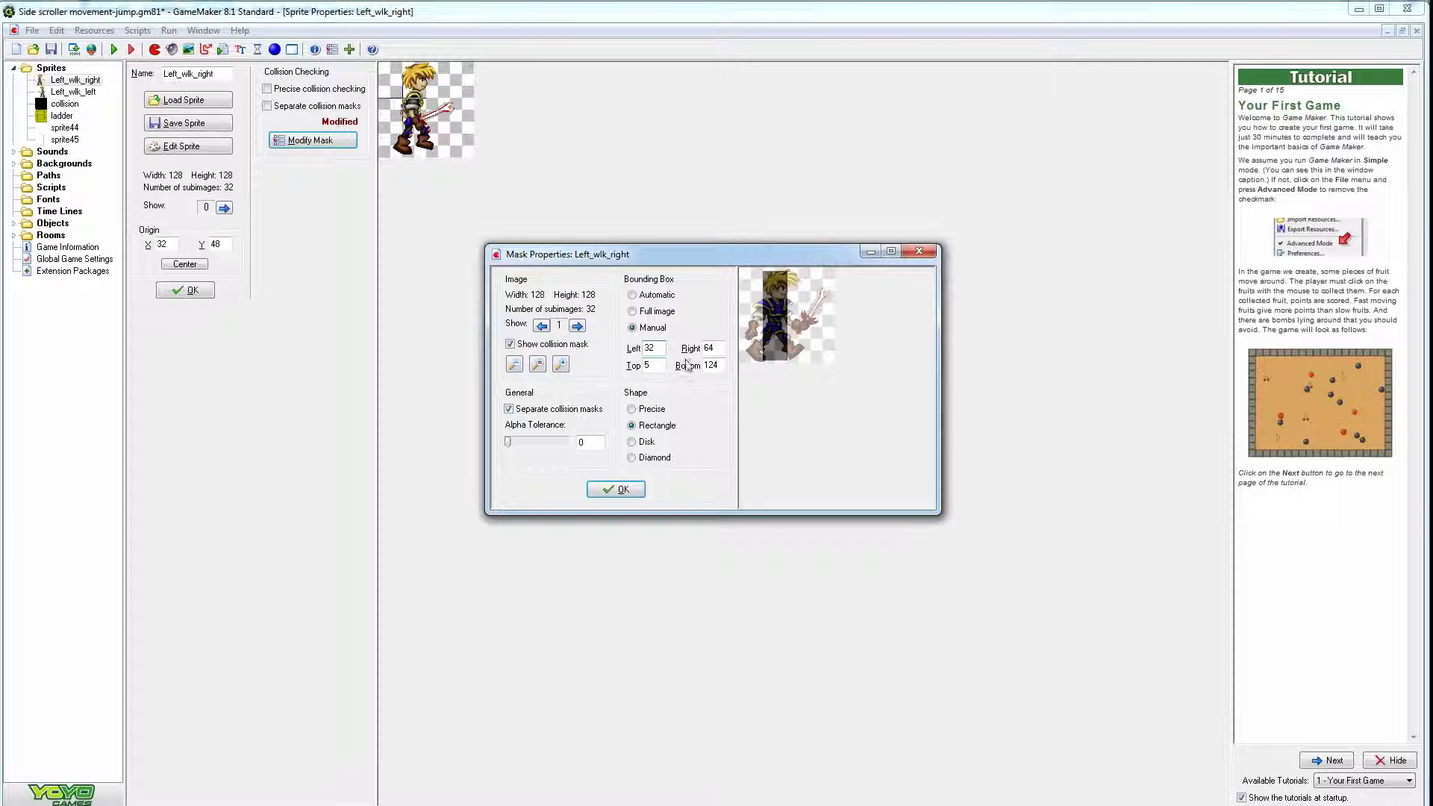
left_click(717, 365)
left_click(510, 410)
left_click(628, 491)
left_click(616, 490)
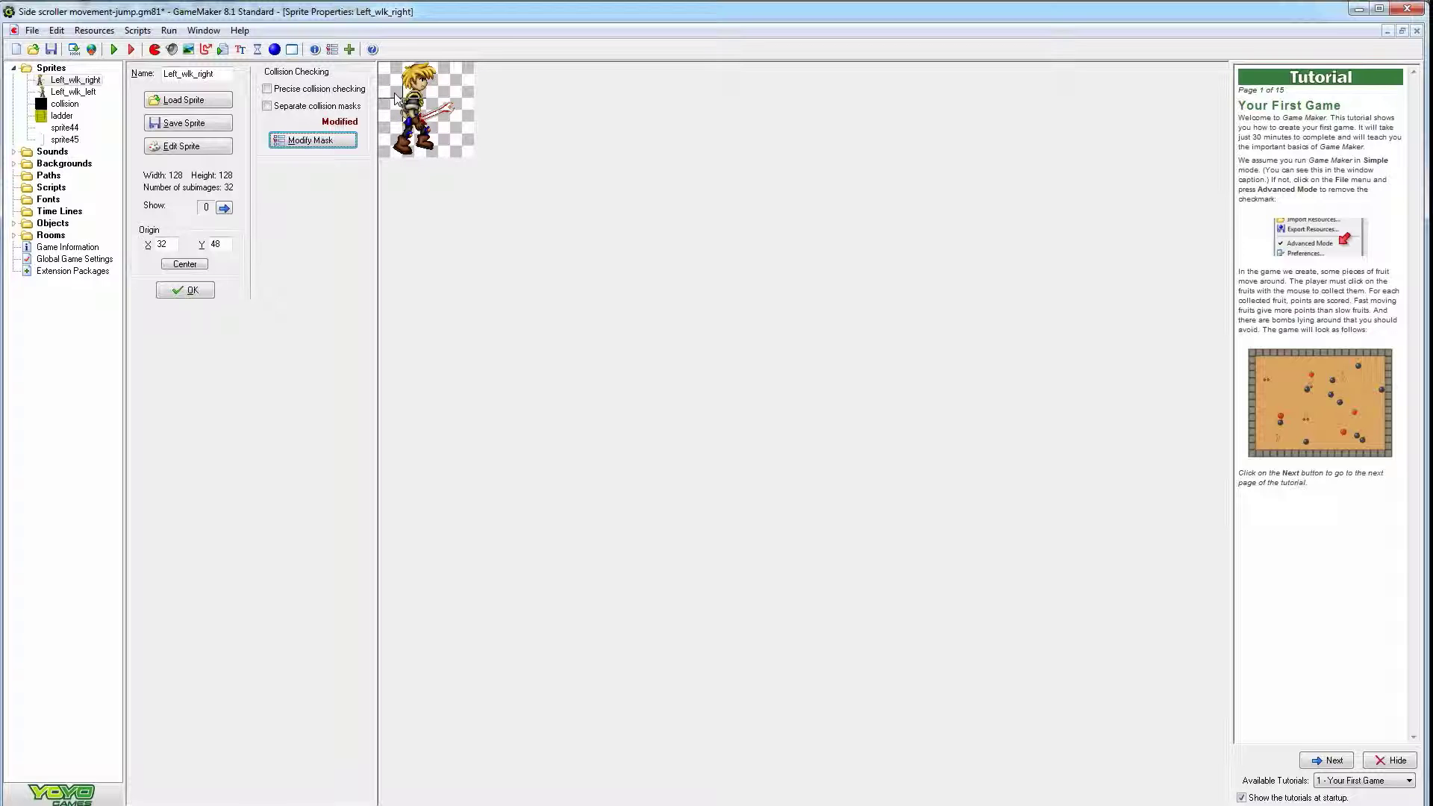
Try placing the origin of Left_wlk_right at different spots on the sprite image, ending at about X 34, Y 46
left_click(456, 79)
left_click_drag(455, 78, 418, 77)
left_click(413, 101)
left_click_drag(401, 92, 379, 63)
left_click(403, 92)
mouse_move(414, 106)
left_mouse_down()
mouse_move(413, 127)
mouse_move(404, 96)
left_mouse_up()
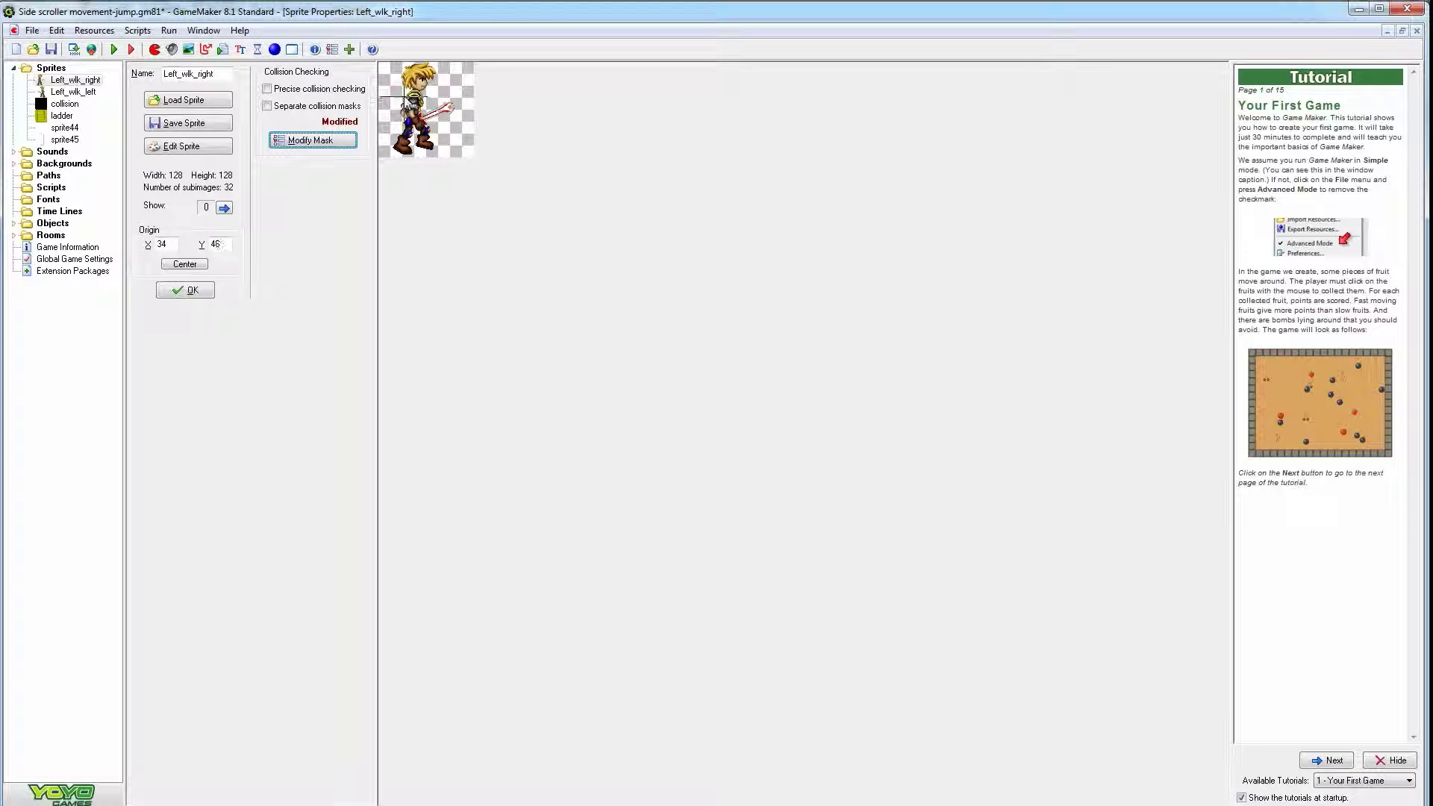
Set the origin of Left_wlk_right to X 32, Y 48
double_click(171, 244)
type("32")
double_click(216, 244)
type("48")
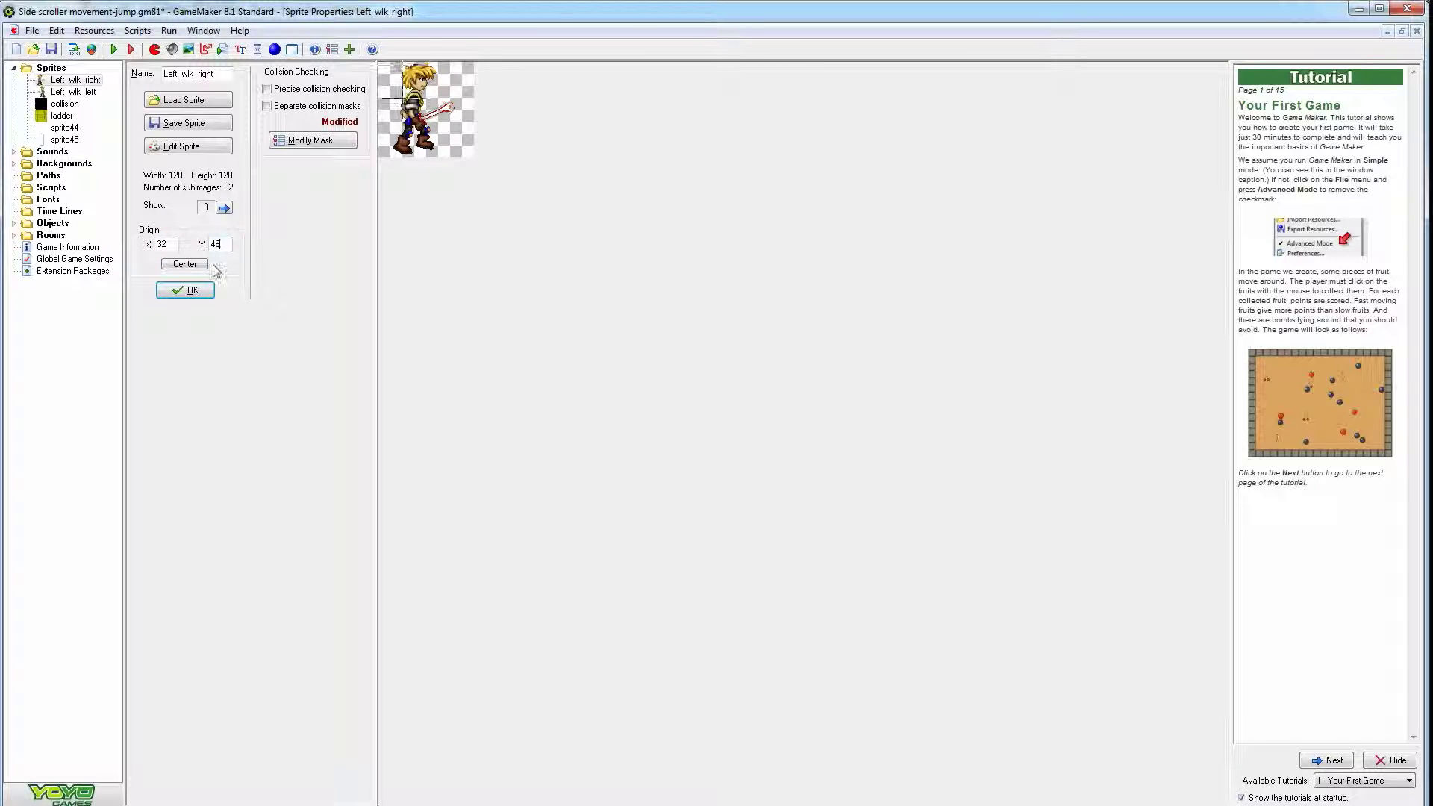
left_click(282, 279)
Compare the origin settings of Left_wlk_left and Left_wlk_right, ending with the Left_wlk_left properties open
double_click(74, 91)
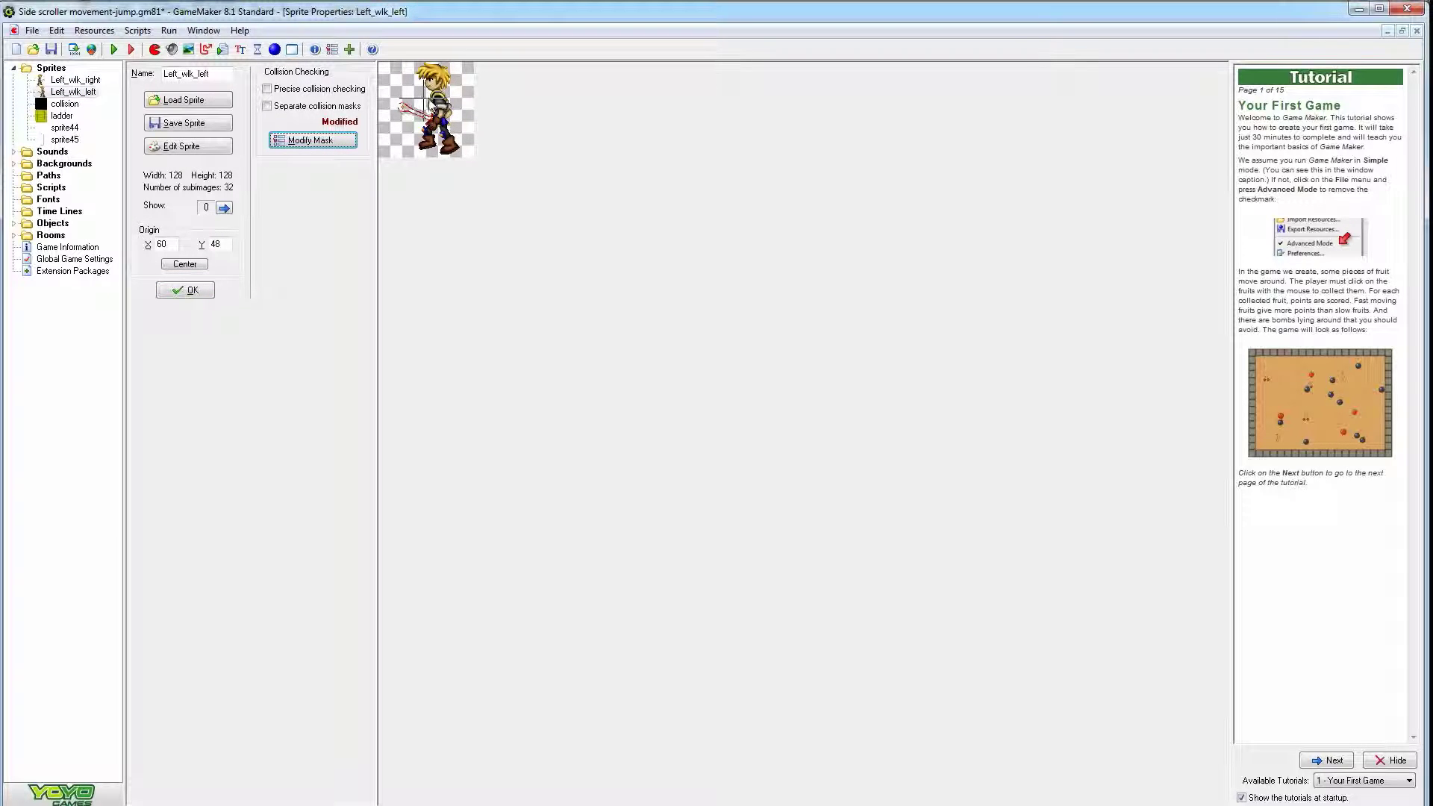
double_click(75, 79)
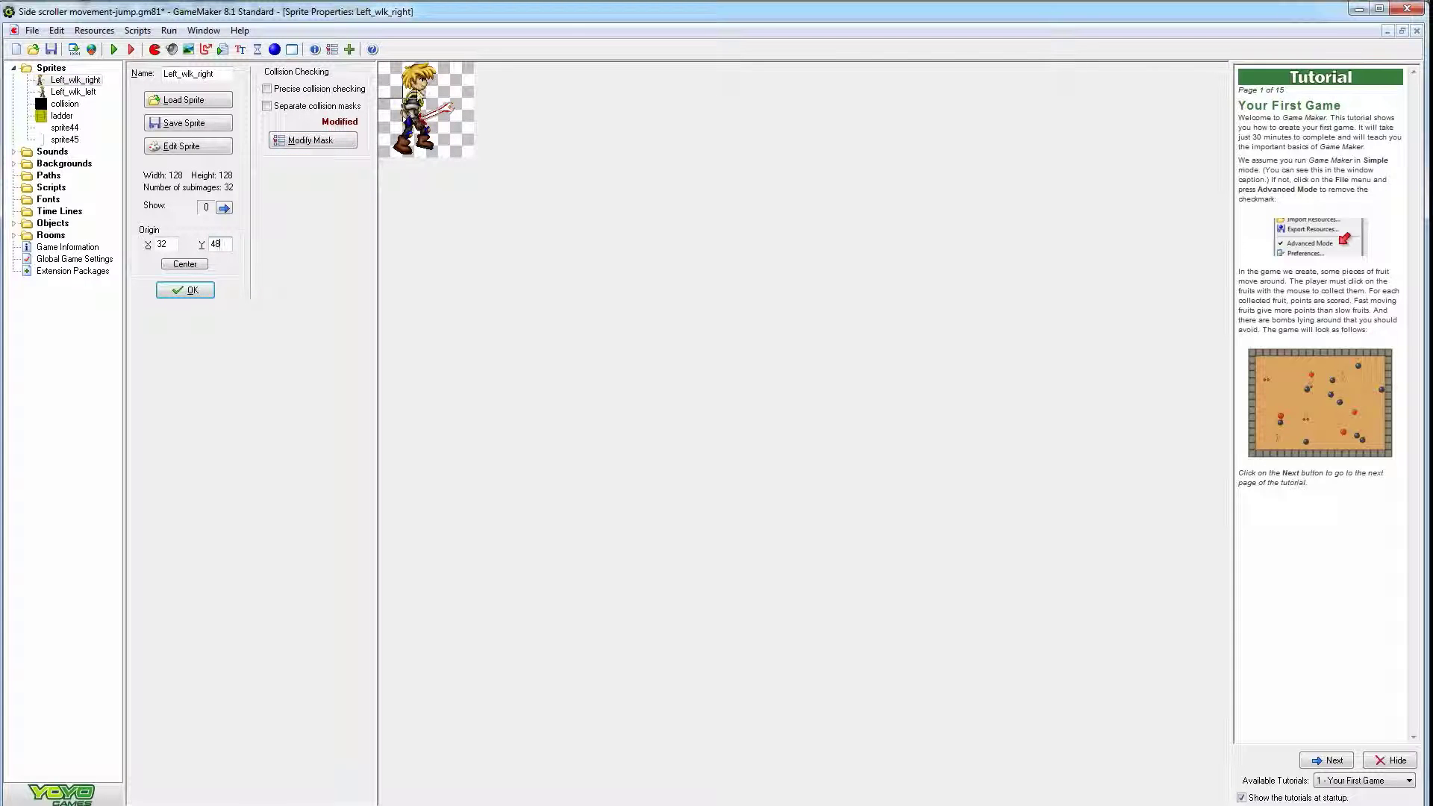
double_click(73, 92)
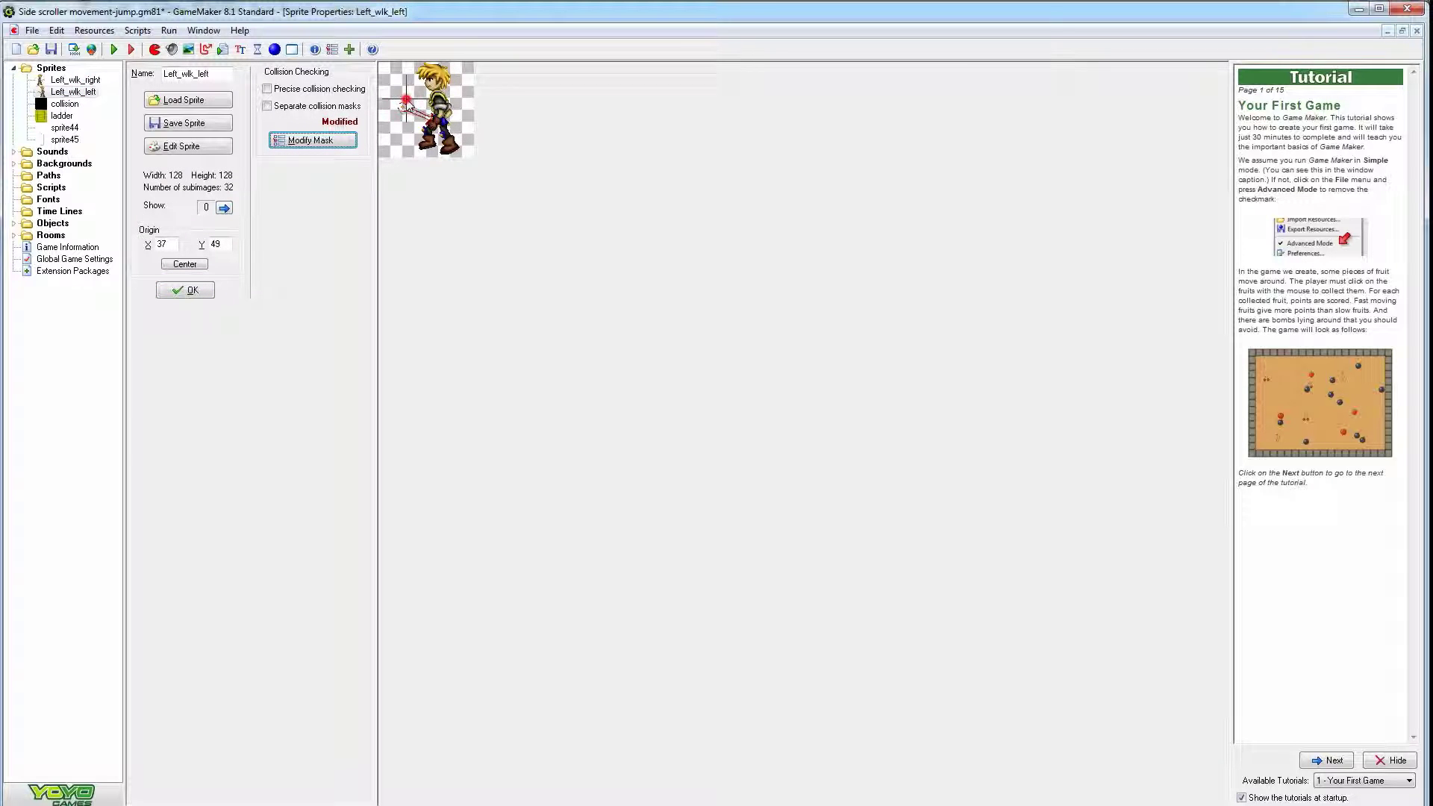
Try placing the origin of Left_wlk_left at several spots on the image, ending on the character's body at about Y 44
left_click(406, 99)
left_click(401, 99)
left_click_drag(401, 103, 403, 98)
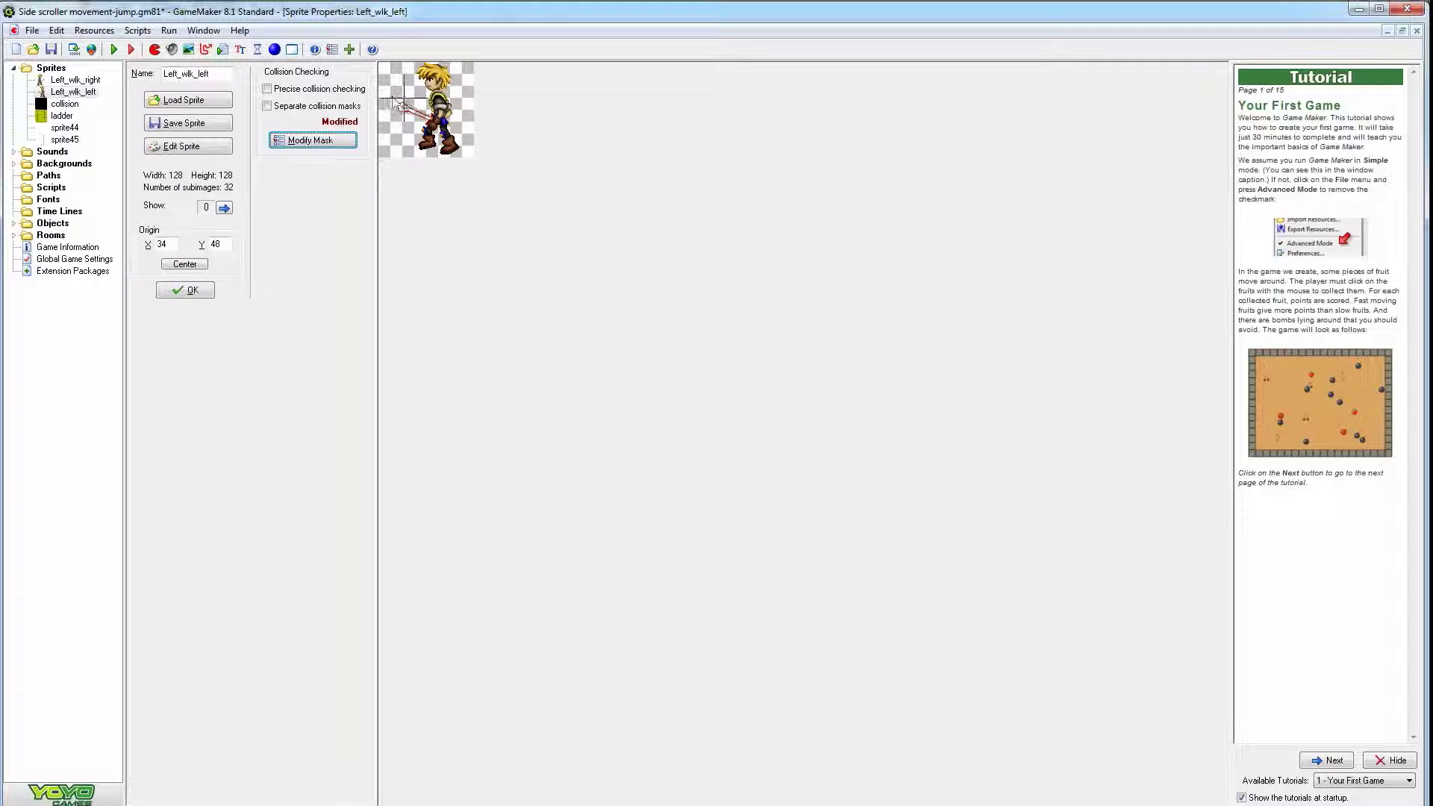
left_click(428, 94)
Set the origin of Left_wlk_left to X 60, Y 48
double_click(164, 244)
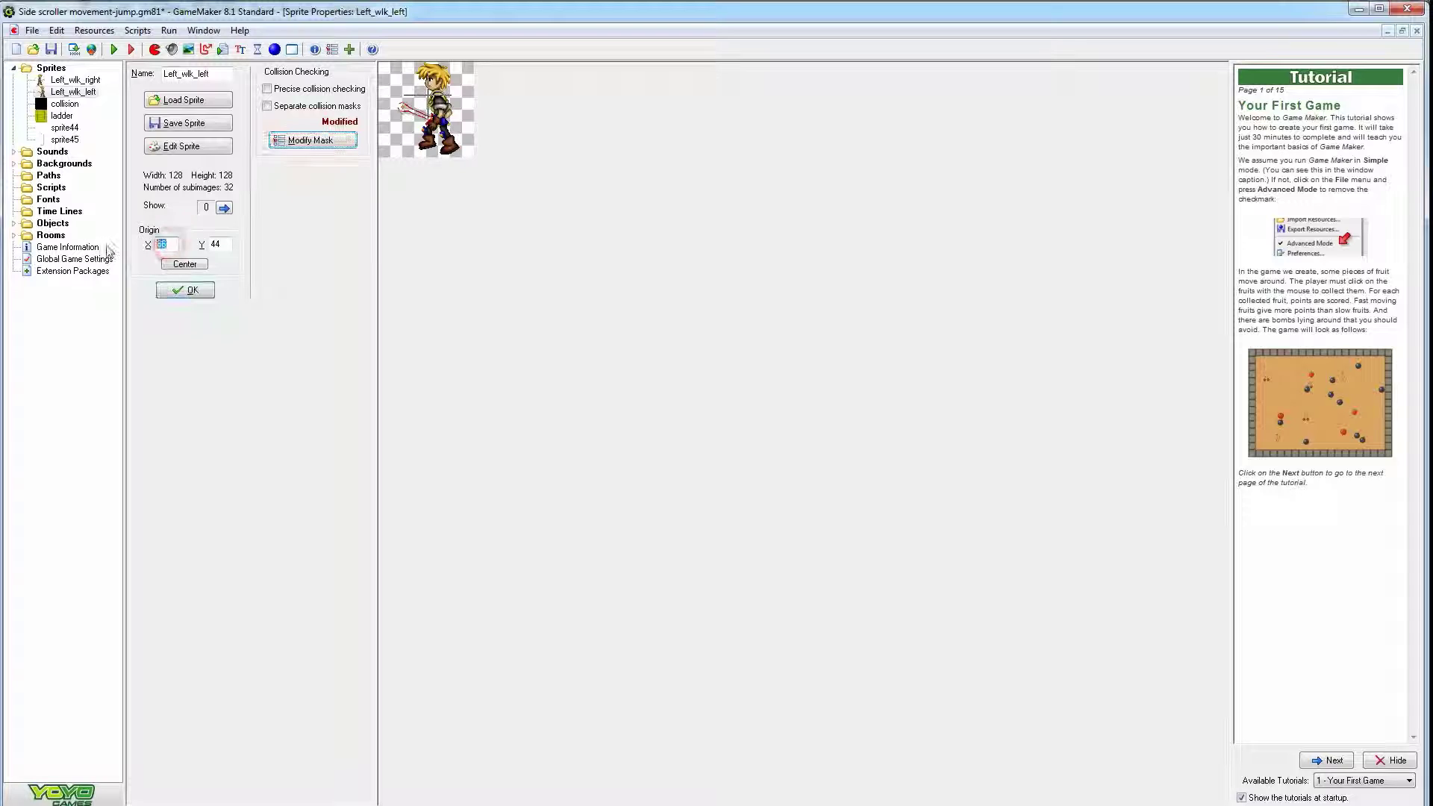
type("60")
double_click(216, 244)
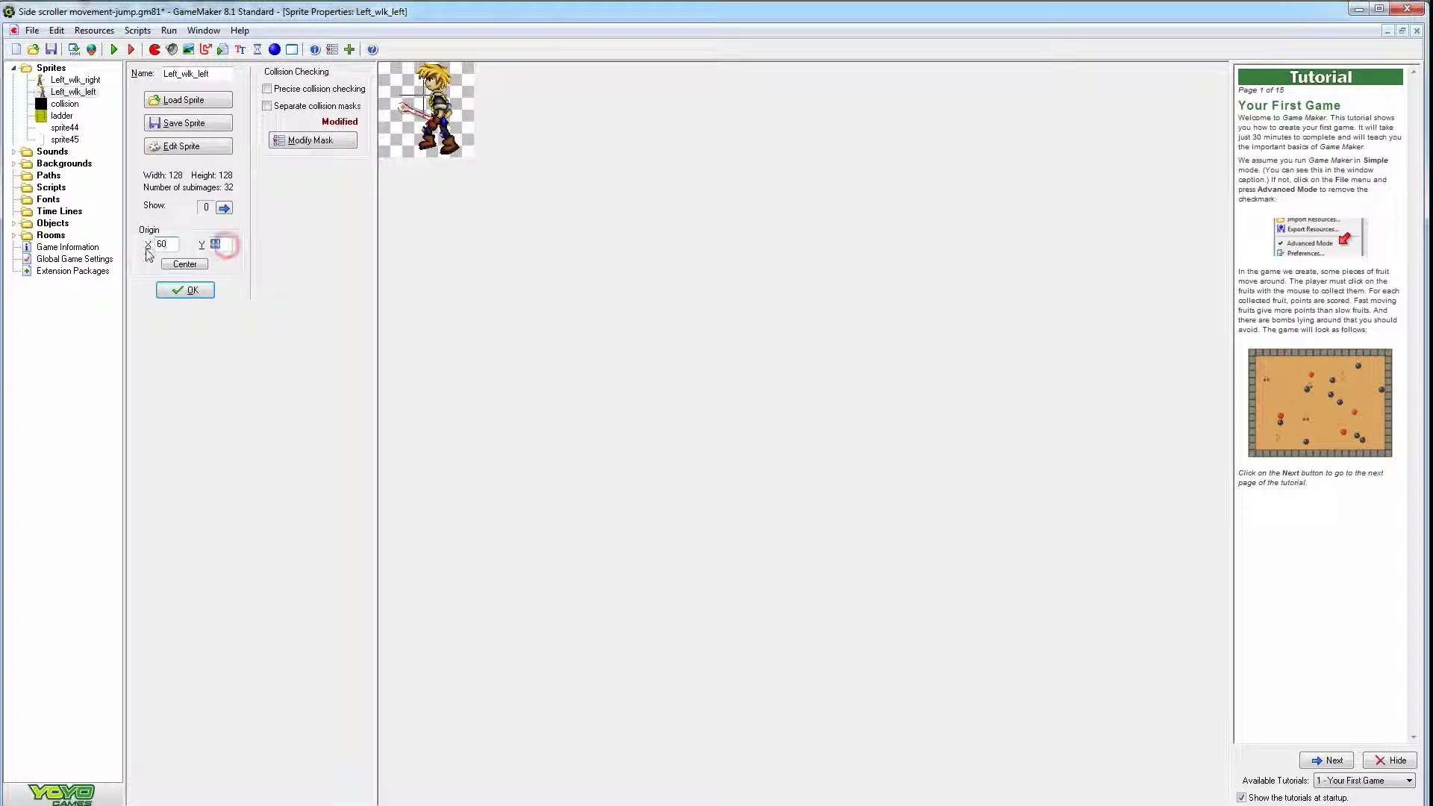
type("4")
Open the collision mask of Left_wlk_left and step through the subimages to examine how the bounding box fits the body
left_click(342, 141)
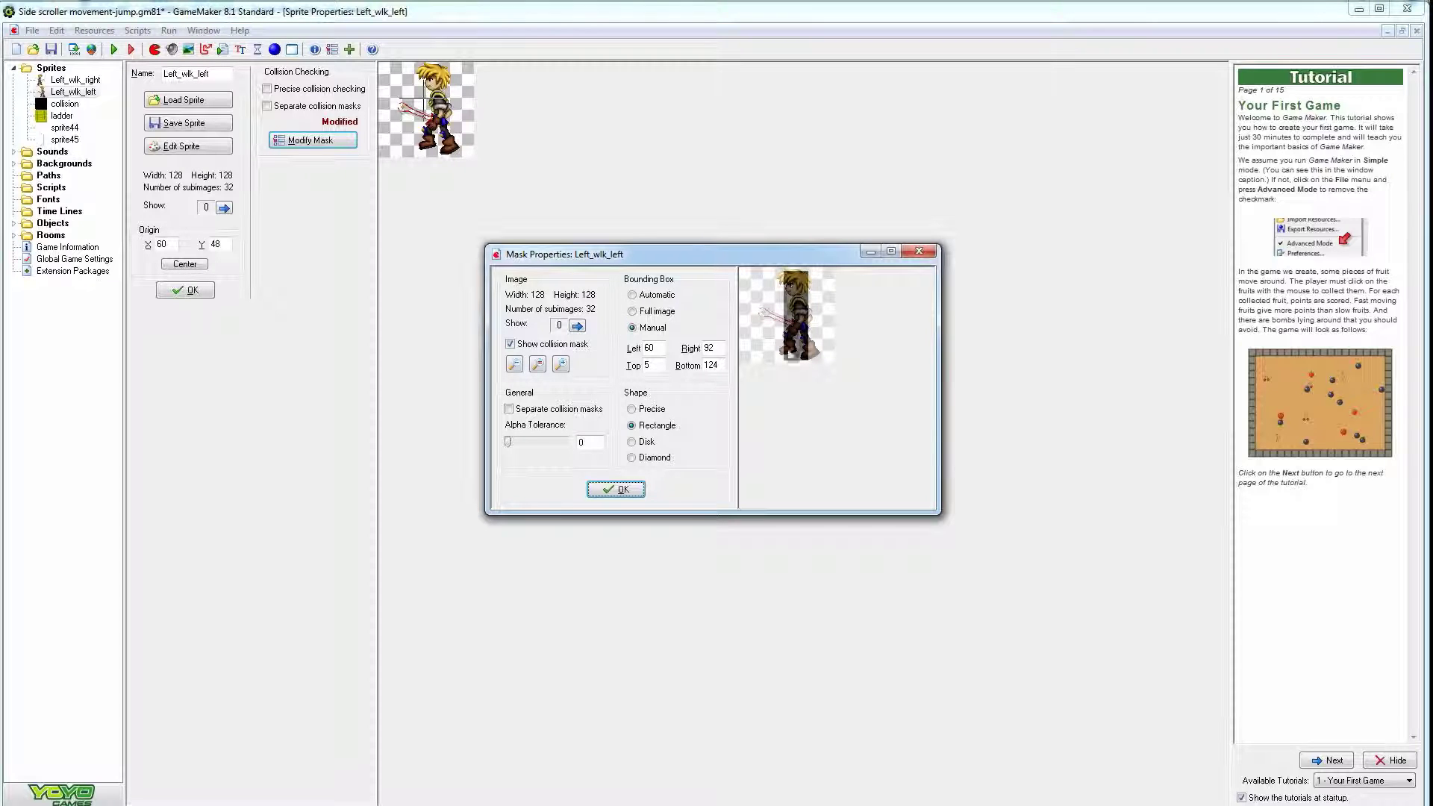
left_click(577, 326)
left_click(577, 325)
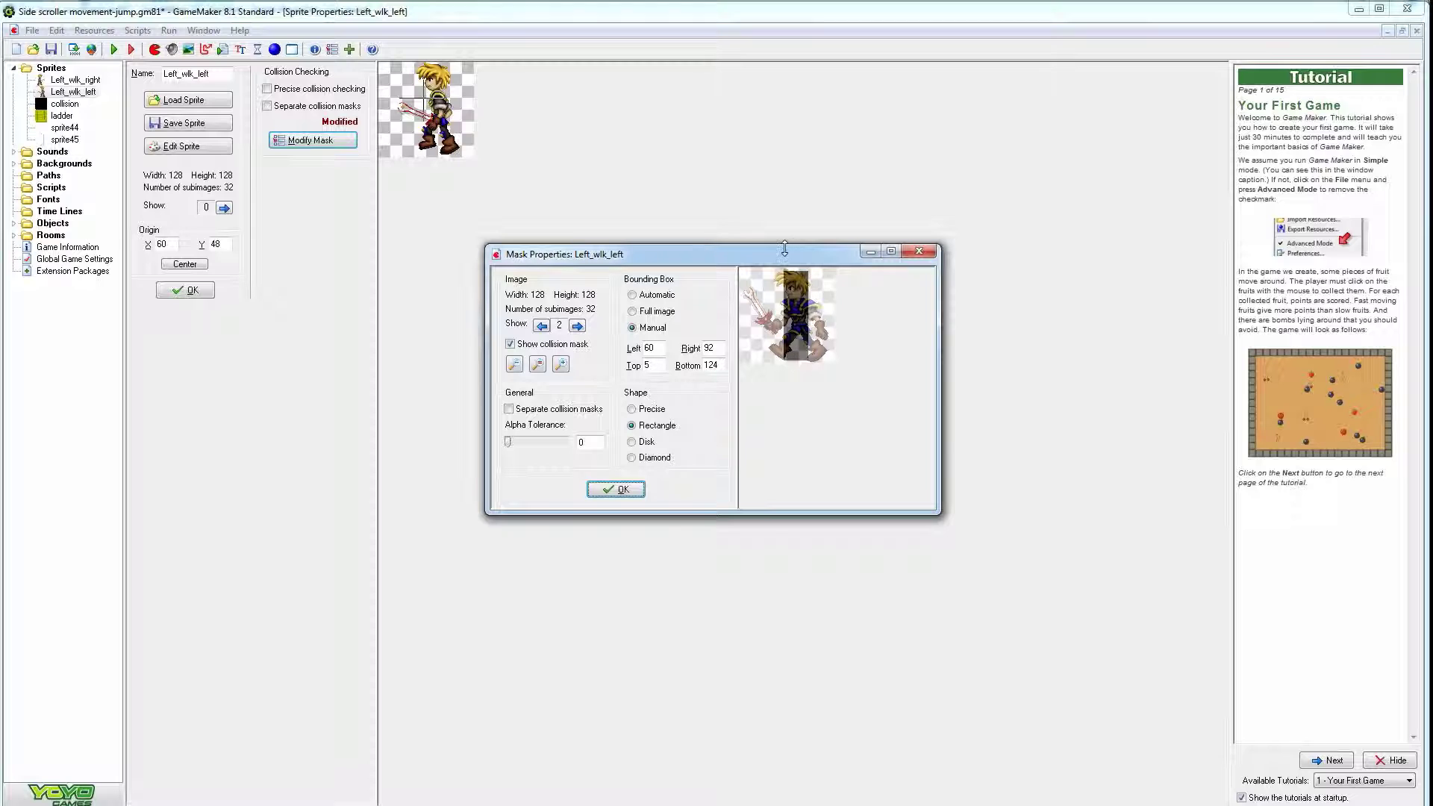
left_click(577, 326)
left_click(576, 325)
left_click(577, 325)
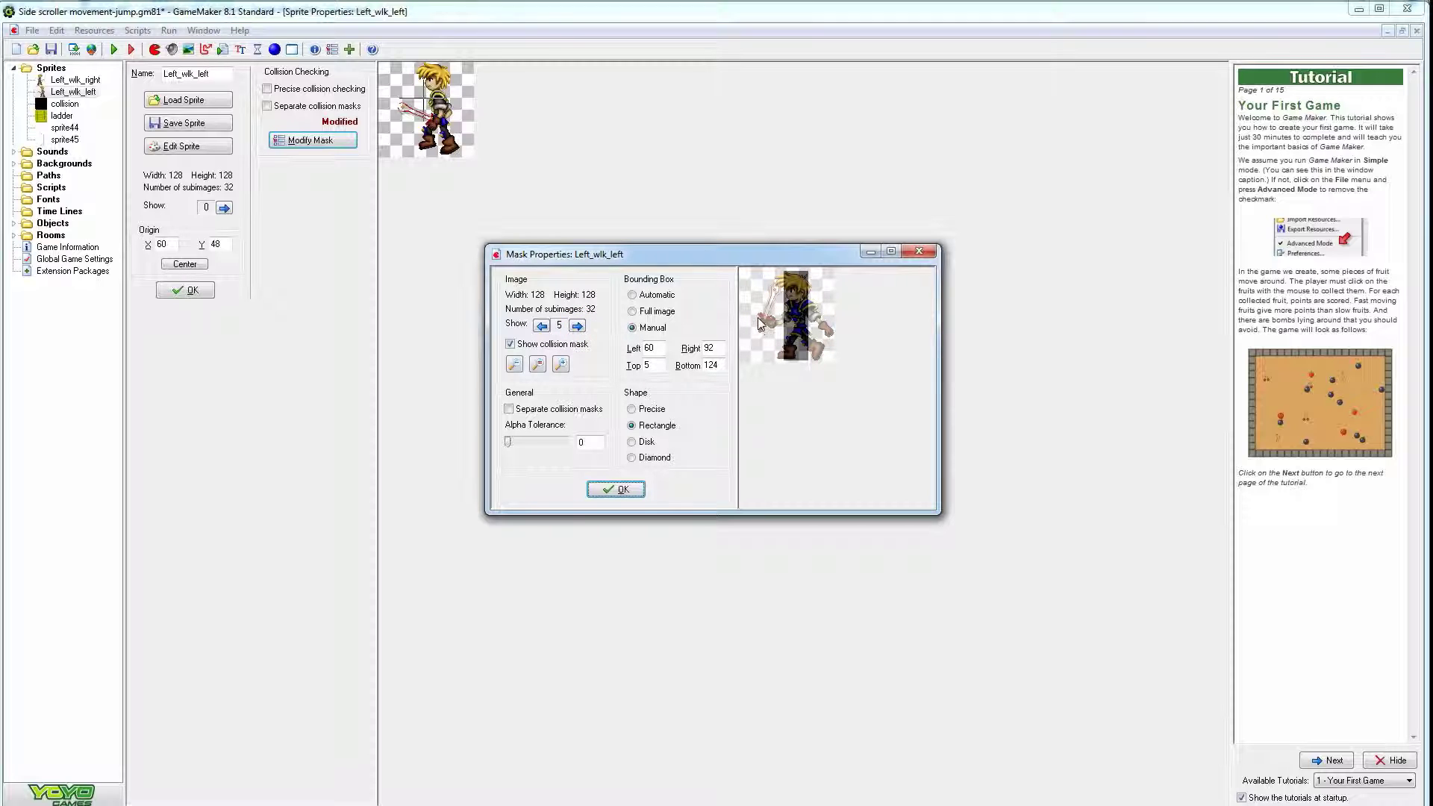
left_click(541, 326)
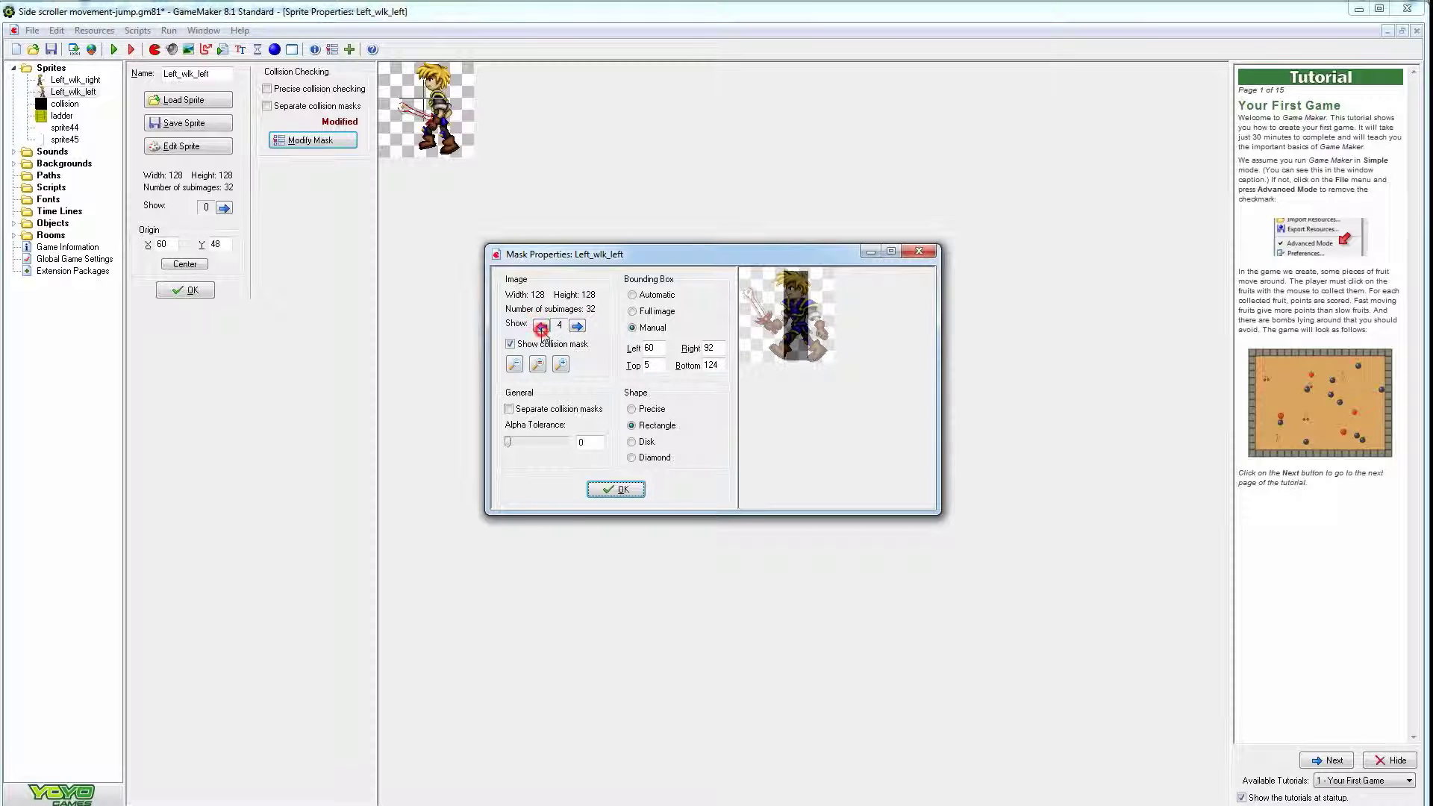
left_click(577, 325)
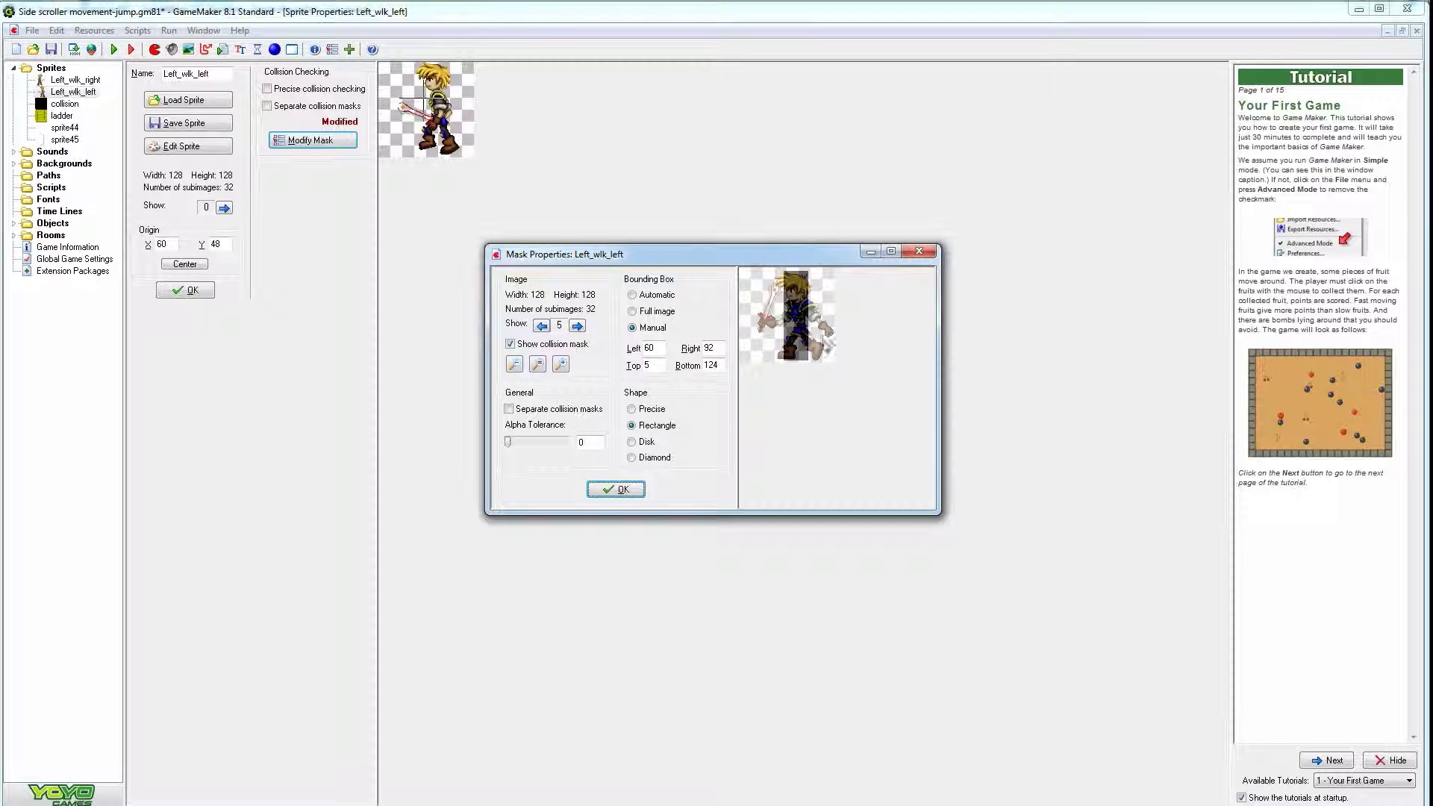
left_click(577, 325)
left_click(577, 325)
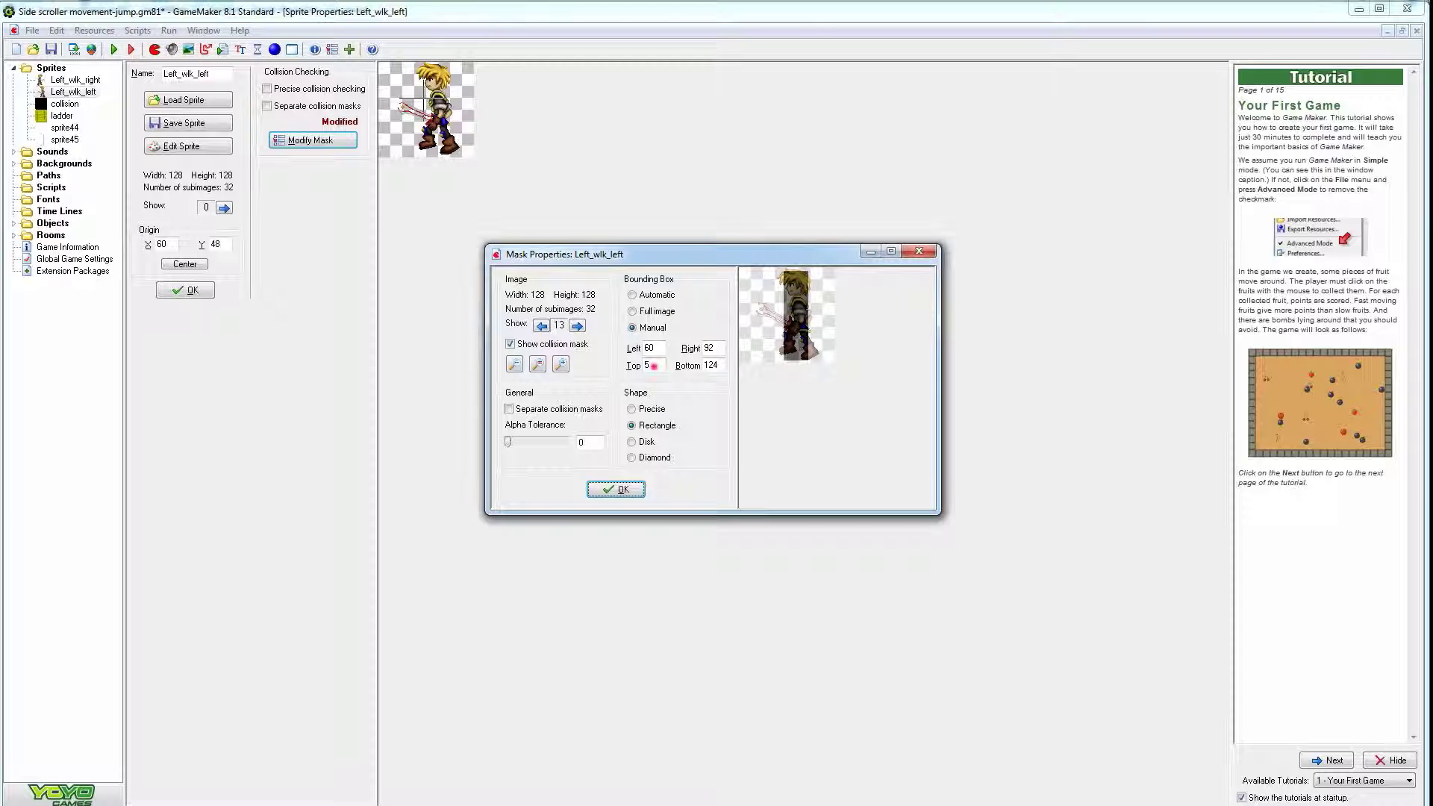
Compare the top and bottom mask bounds of Left_wlk_left and Left_wlk_right
double_click(654, 366)
key("Tab")
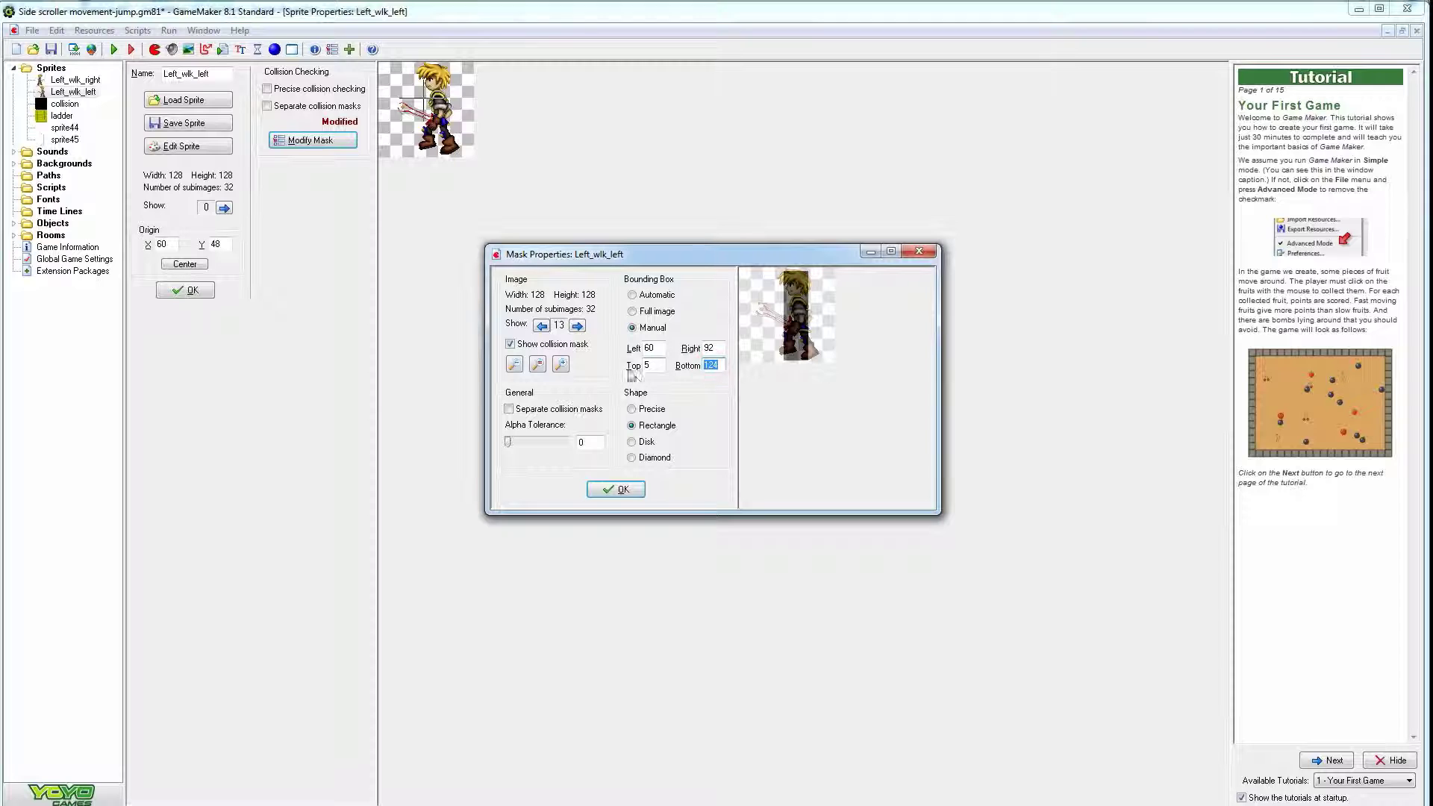
left_click(604, 490)
double_click(74, 80)
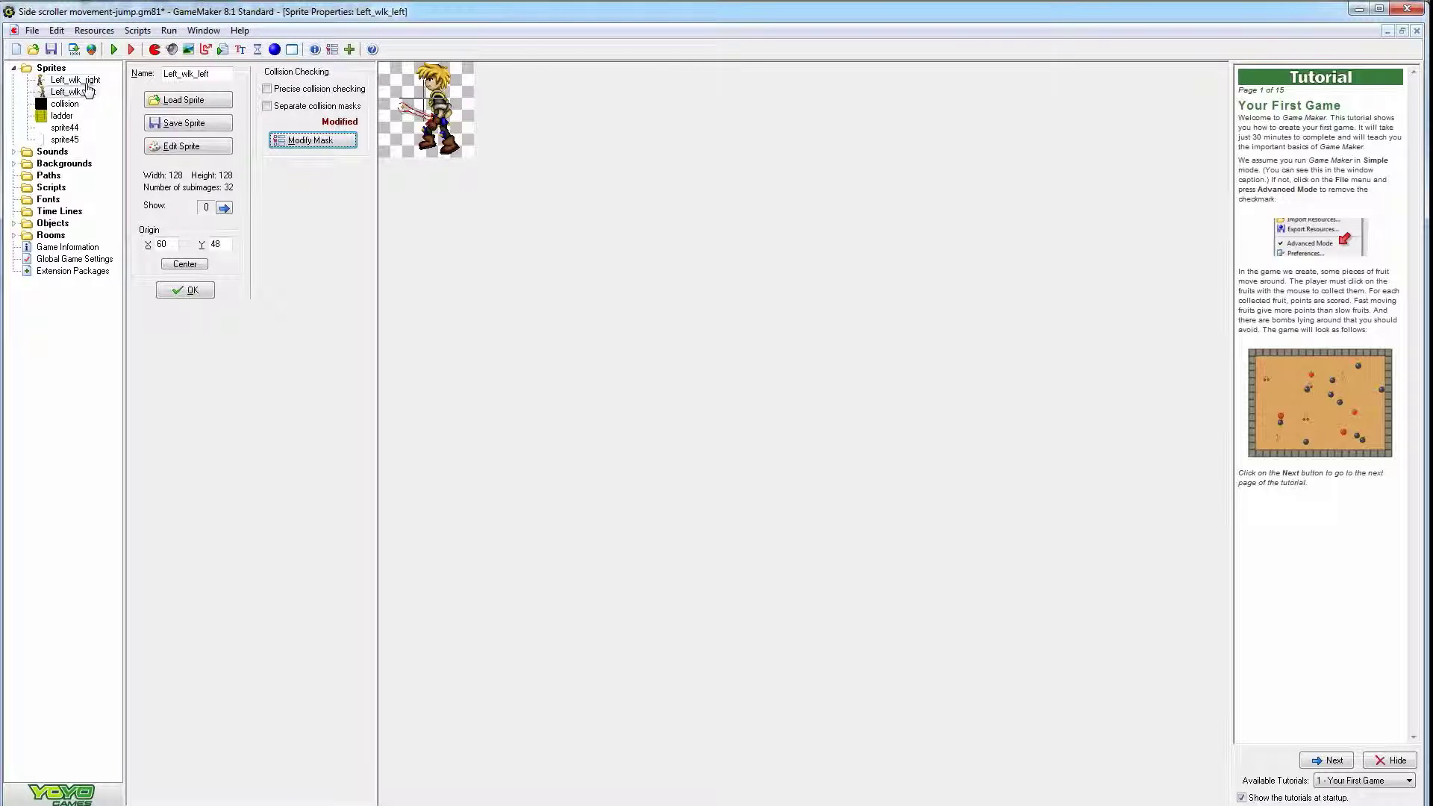
left_click(314, 140)
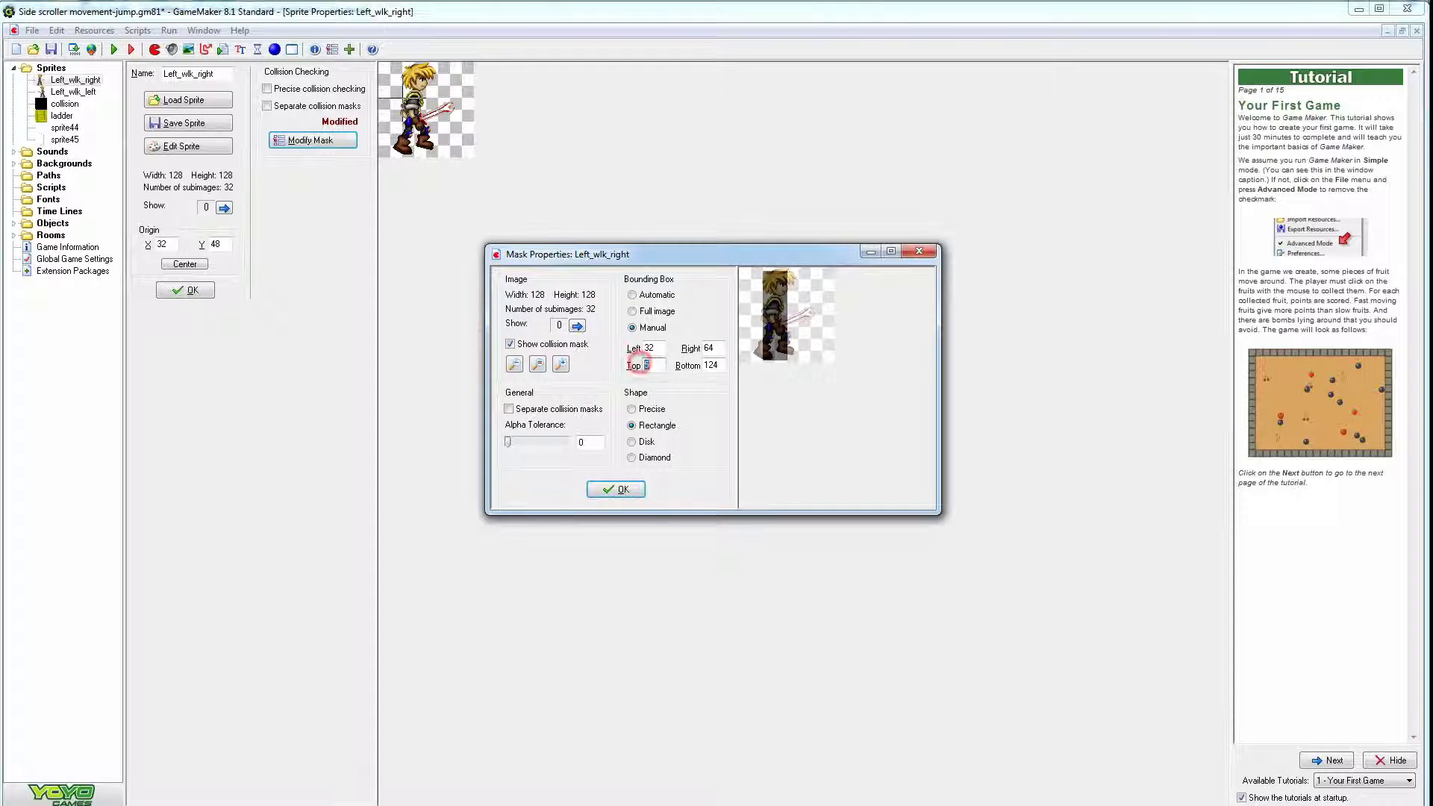
double_click(719, 365)
double_click(649, 347)
Try 90 as the right mask bound of Left_wlk_right, restore it to 64, and close the mask without saving
double_click(709, 347)
type("90")
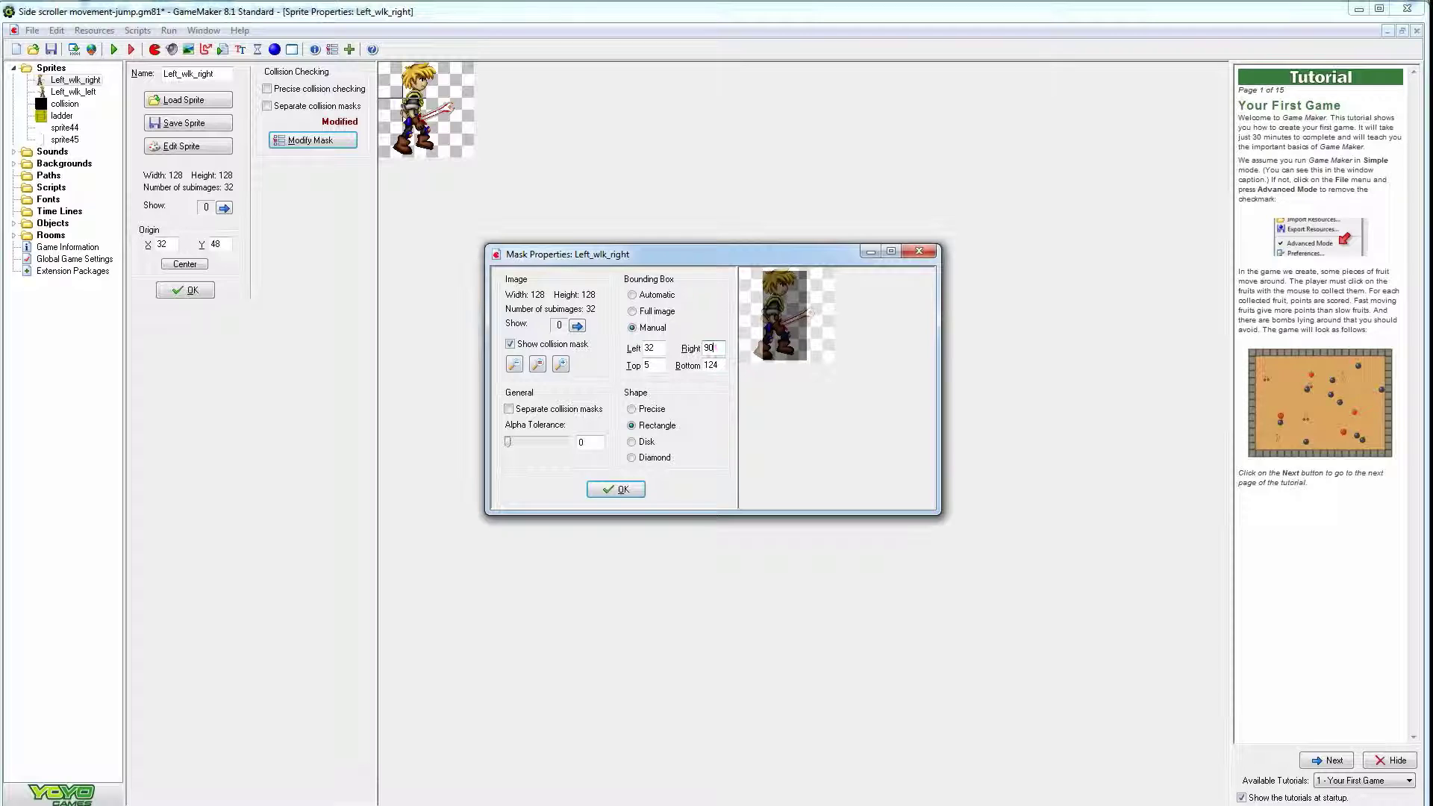
double_click(705, 348)
type("64")
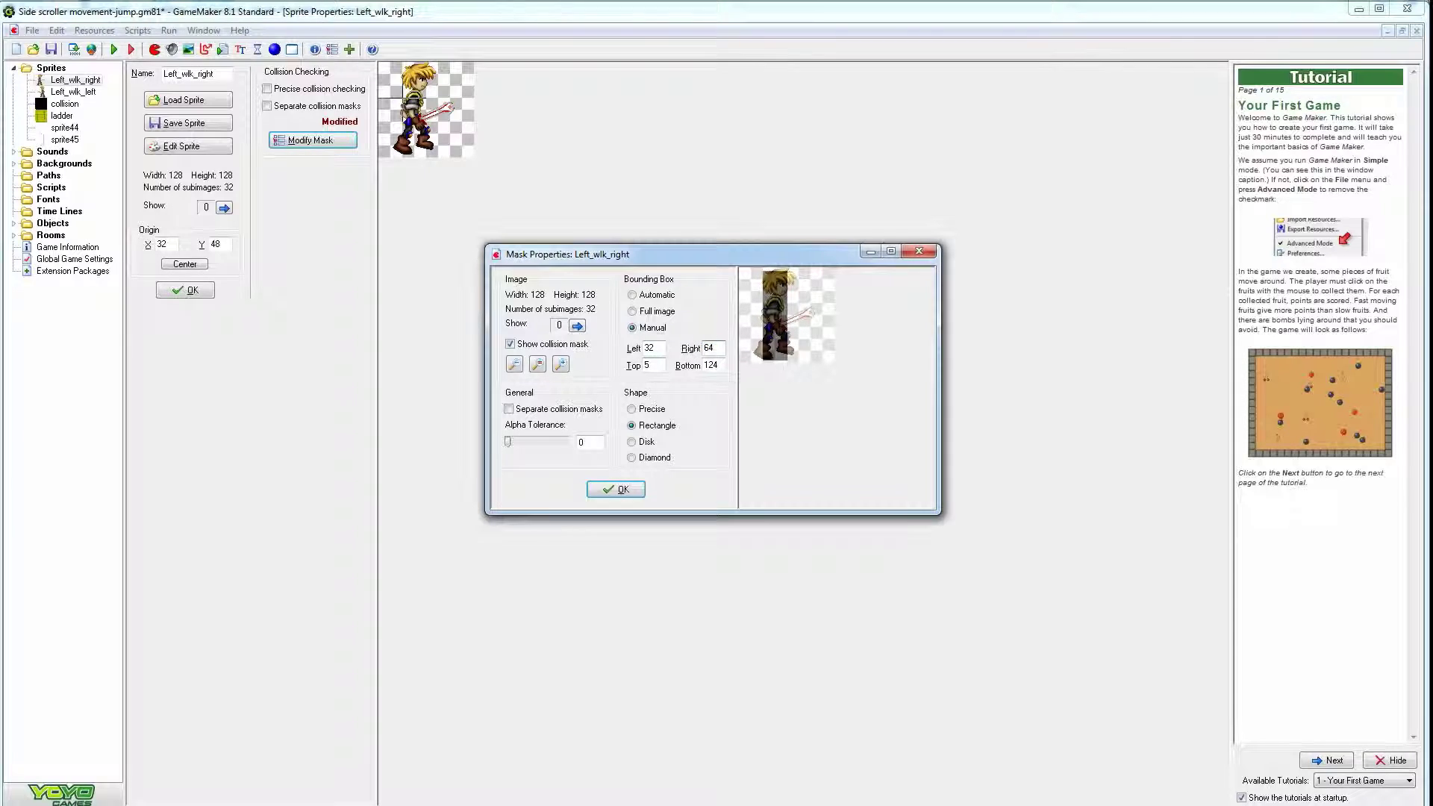
double_click(708, 349)
left_click(919, 251)
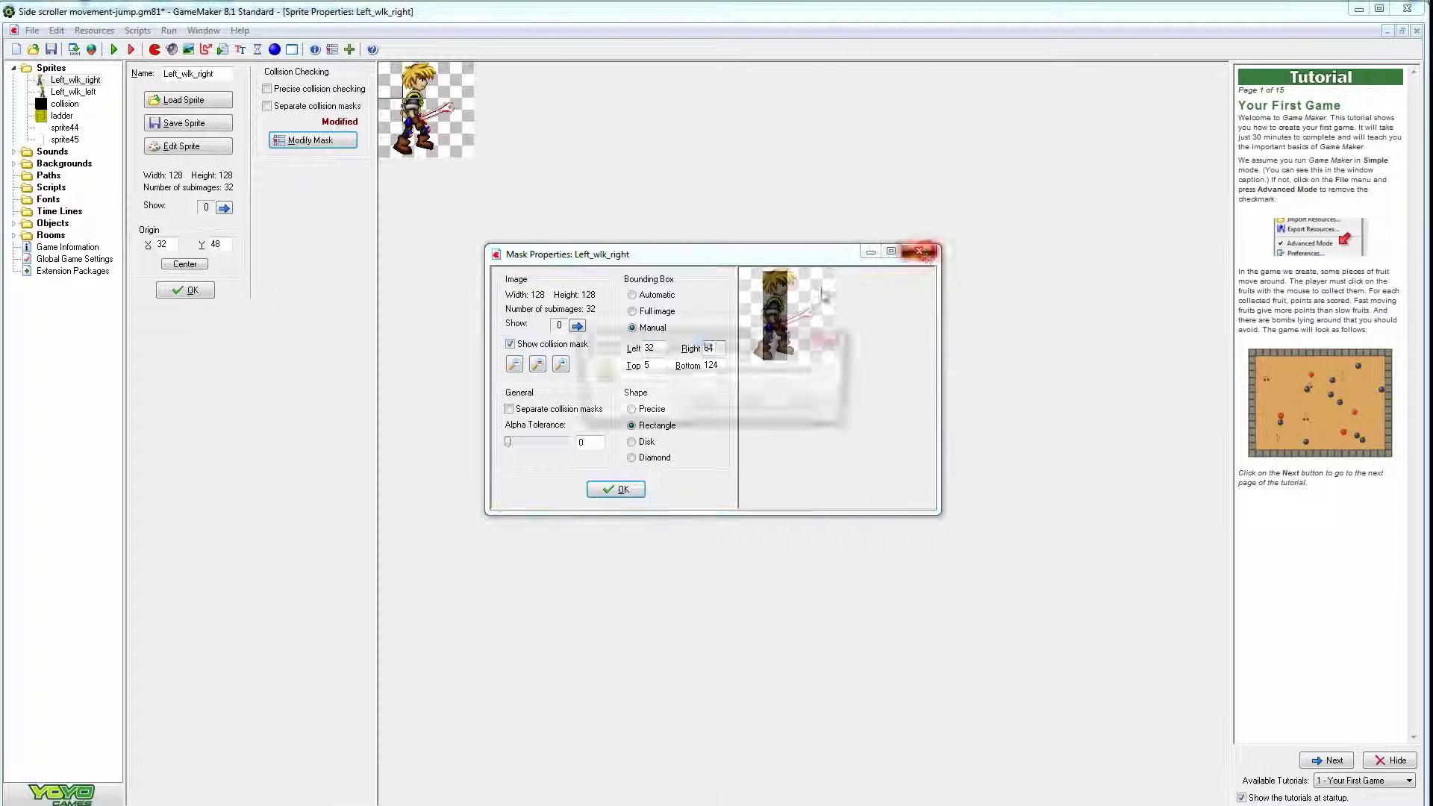
left_click(756, 409)
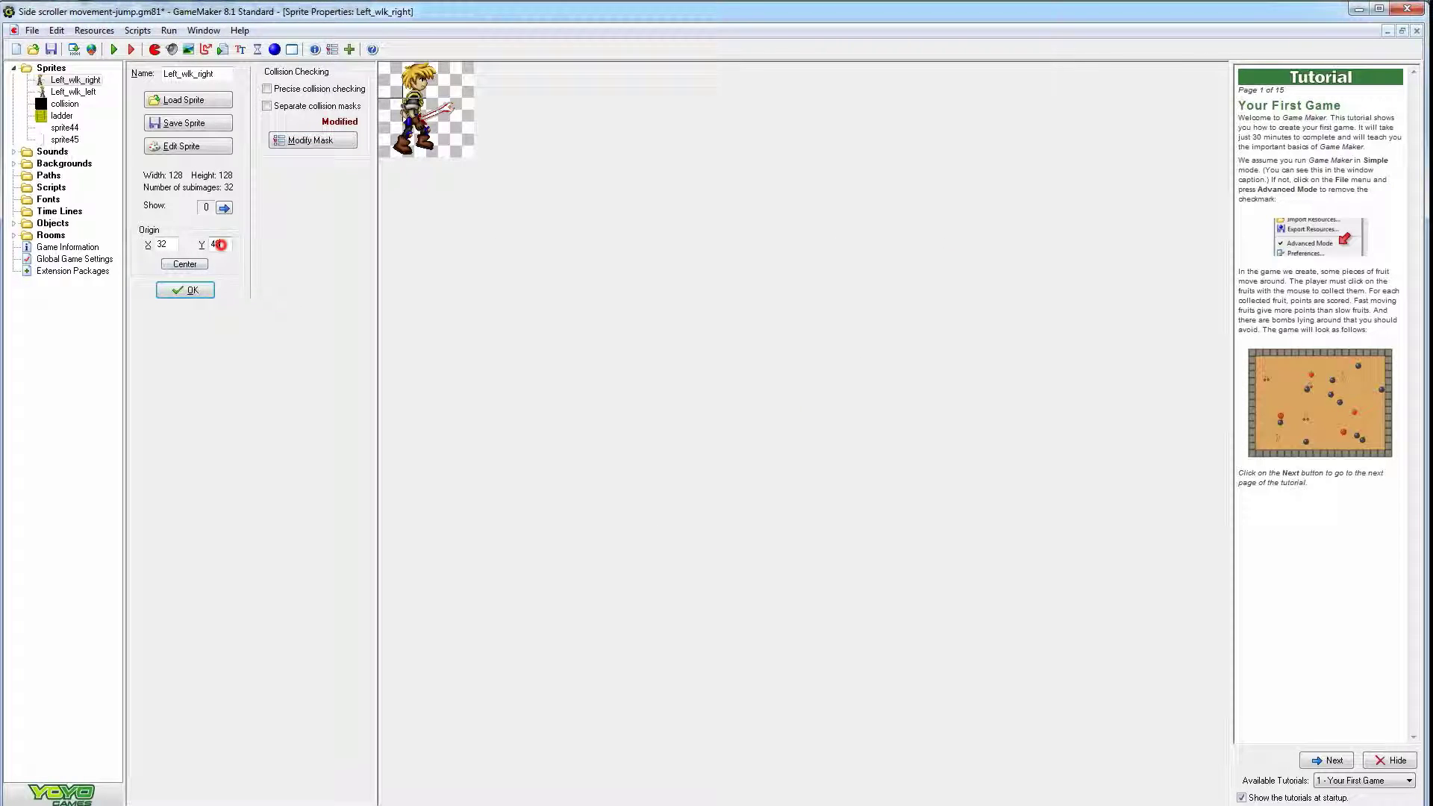
Check the origin of Left_wlk_left, and try 60 as the origin X of Left_wlk_right before restoring it to 32
double_click(73, 91)
double_click(216, 244)
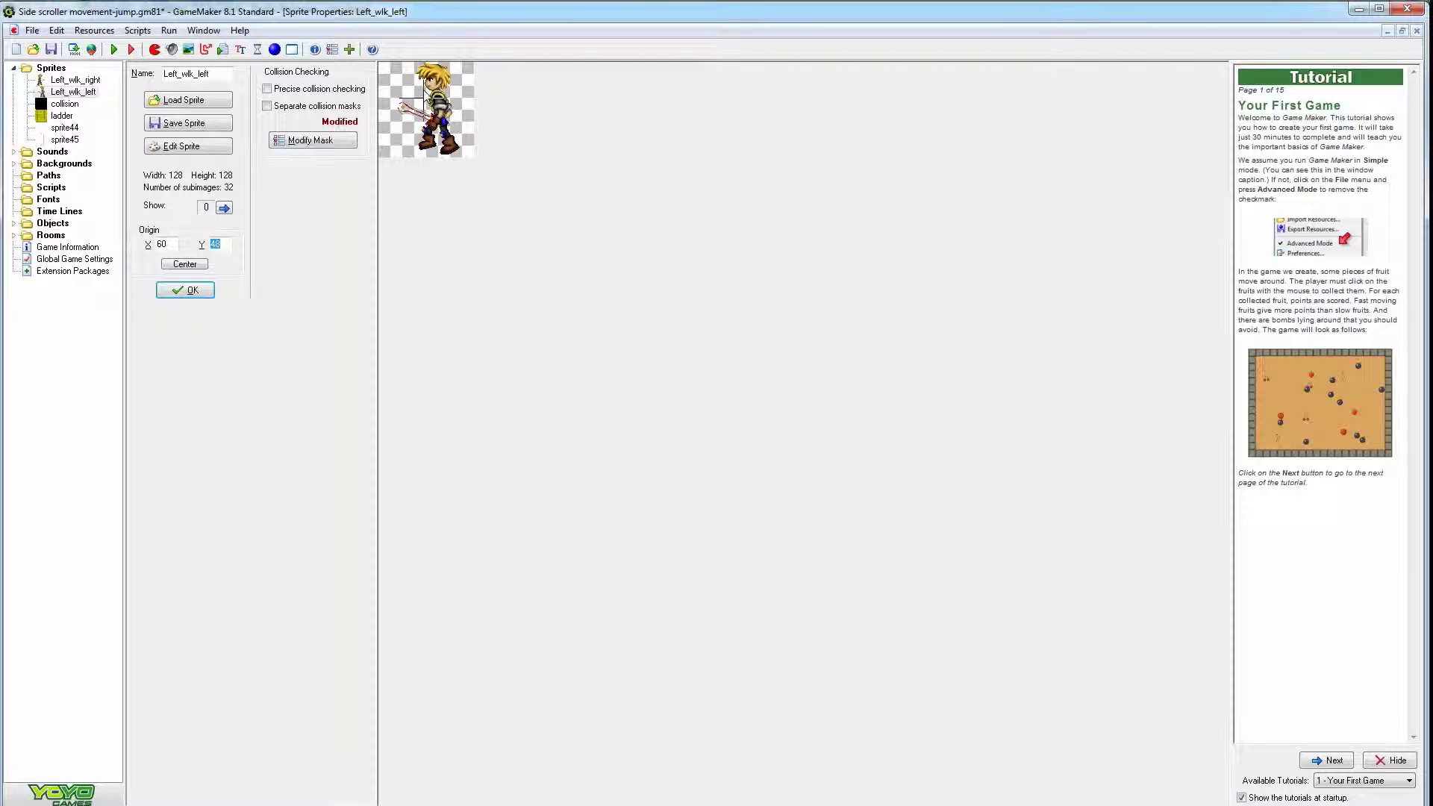
double_click(166, 244)
double_click(89, 83)
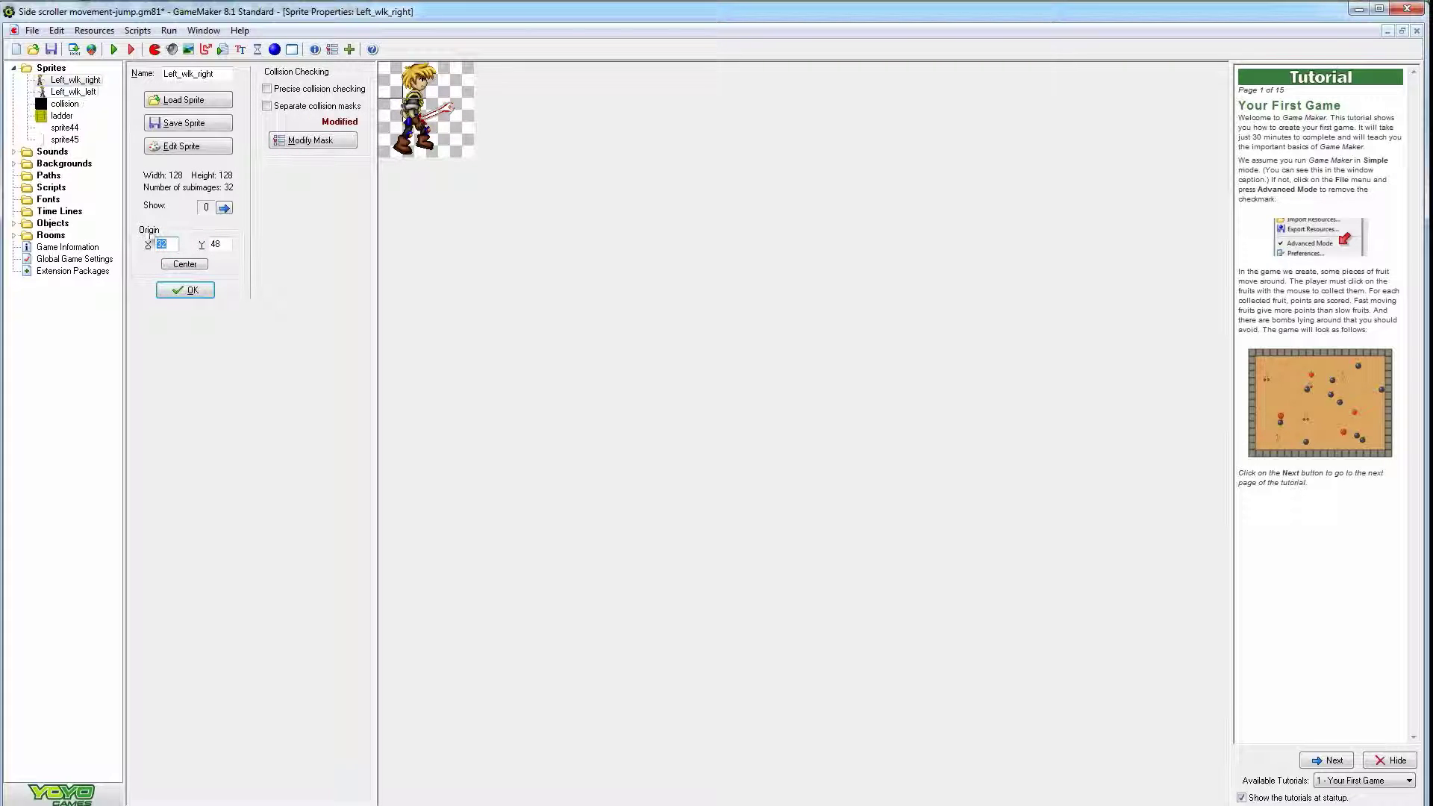
type("60")
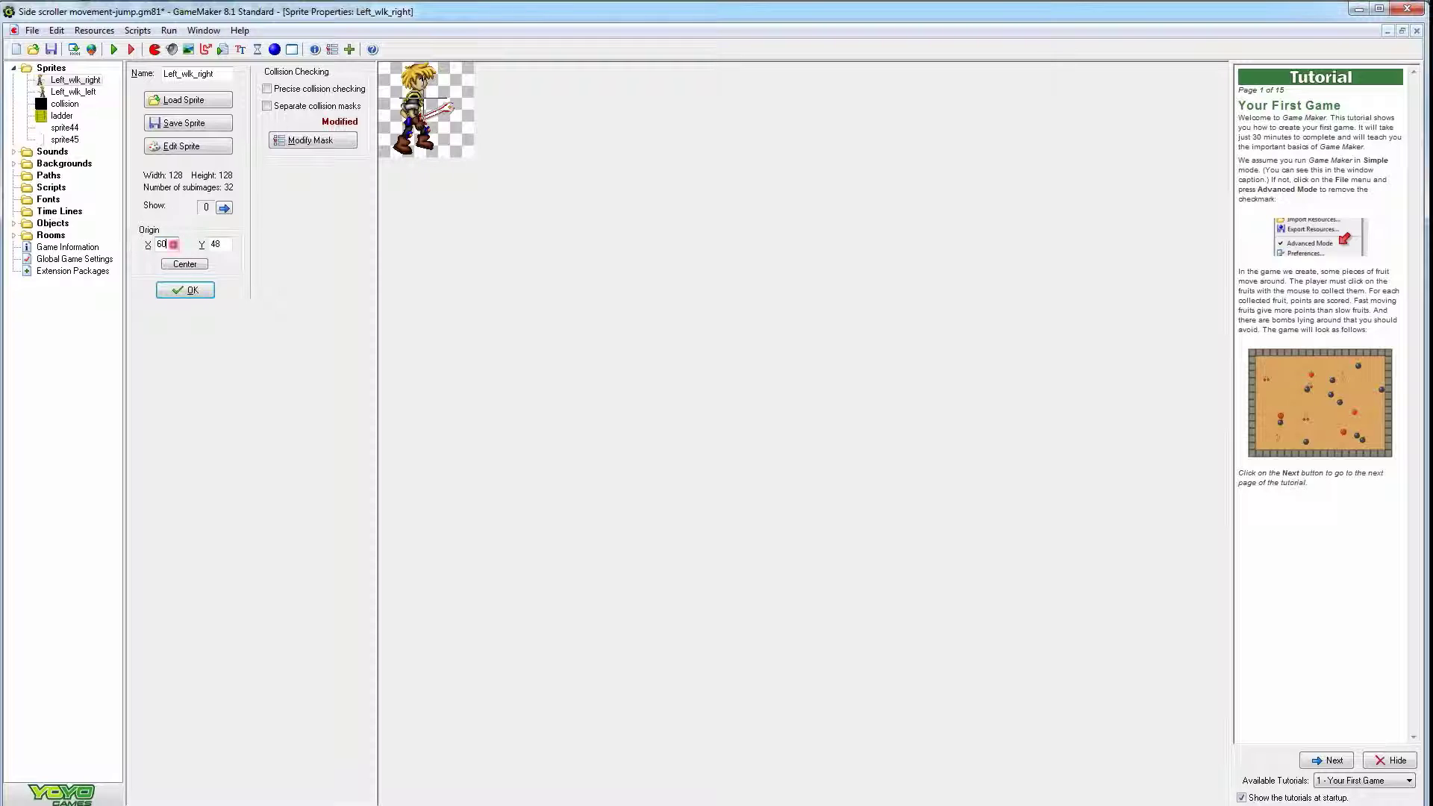
double_click(172, 244)
type("32")
Compare the origin X and the left and right mask bounds between Left_wlk_right and Left_wlk_left
left_click(311, 139)
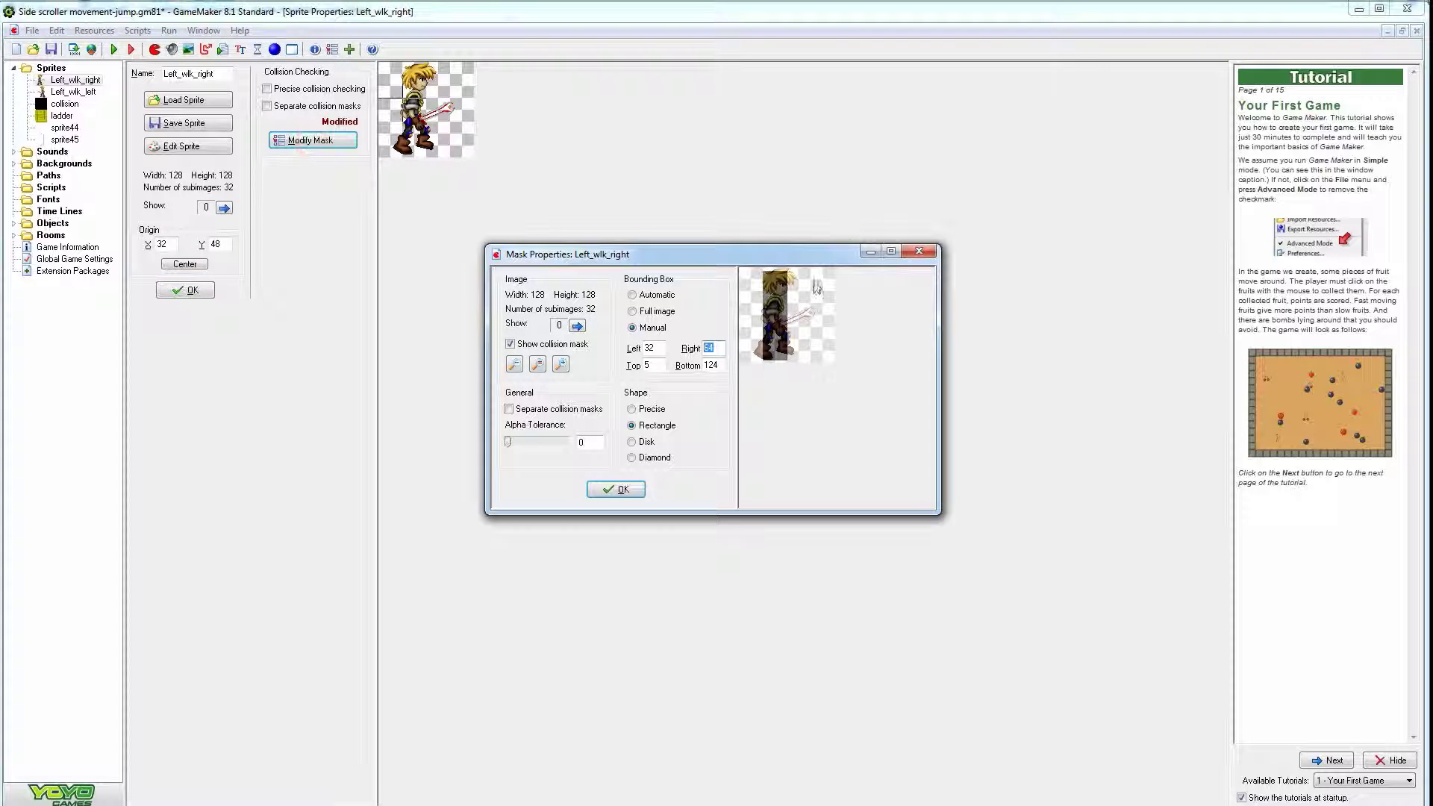
left_click(709, 347)
left_click(640, 485)
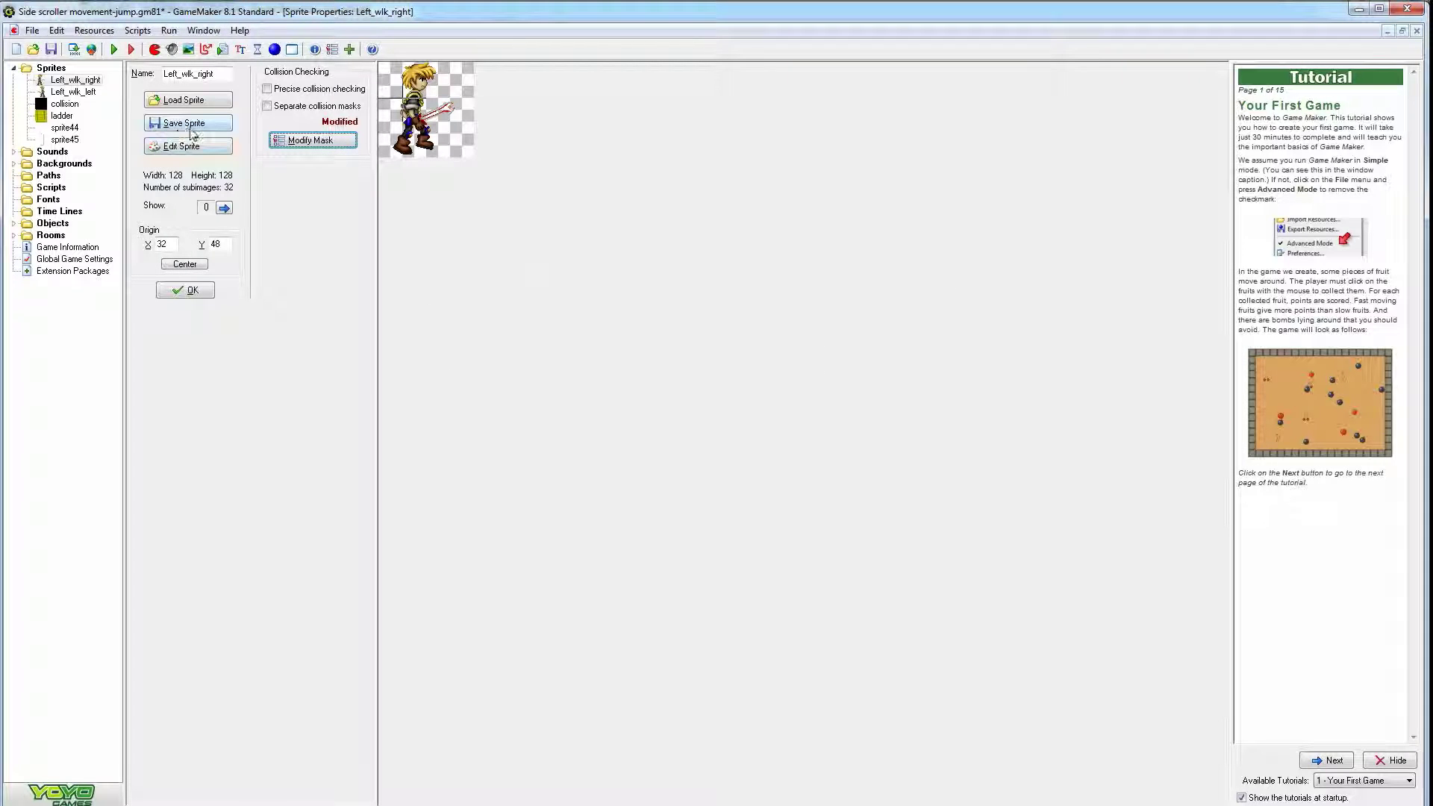
double_click(73, 91)
double_click(170, 243)
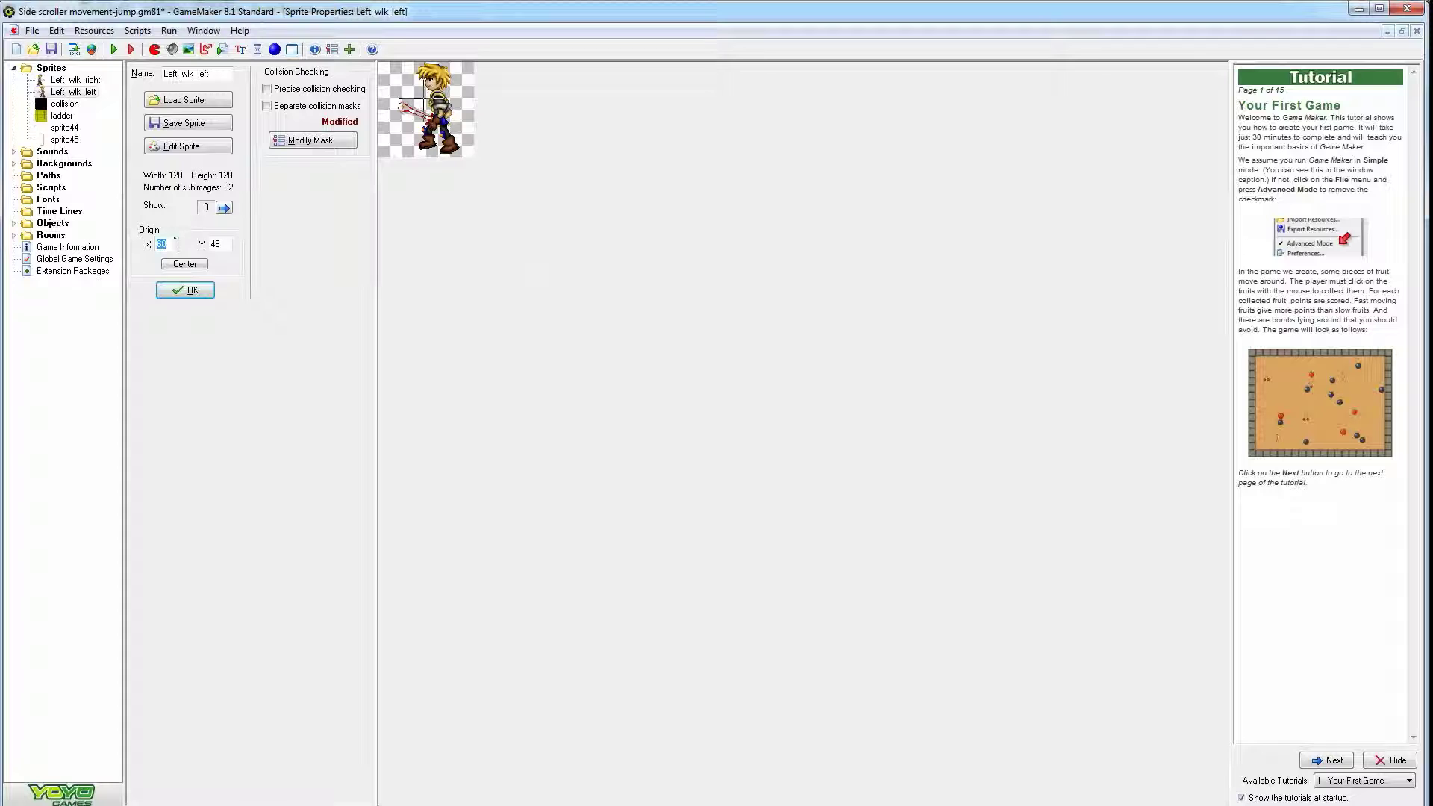
left_click(297, 141)
double_click(650, 347)
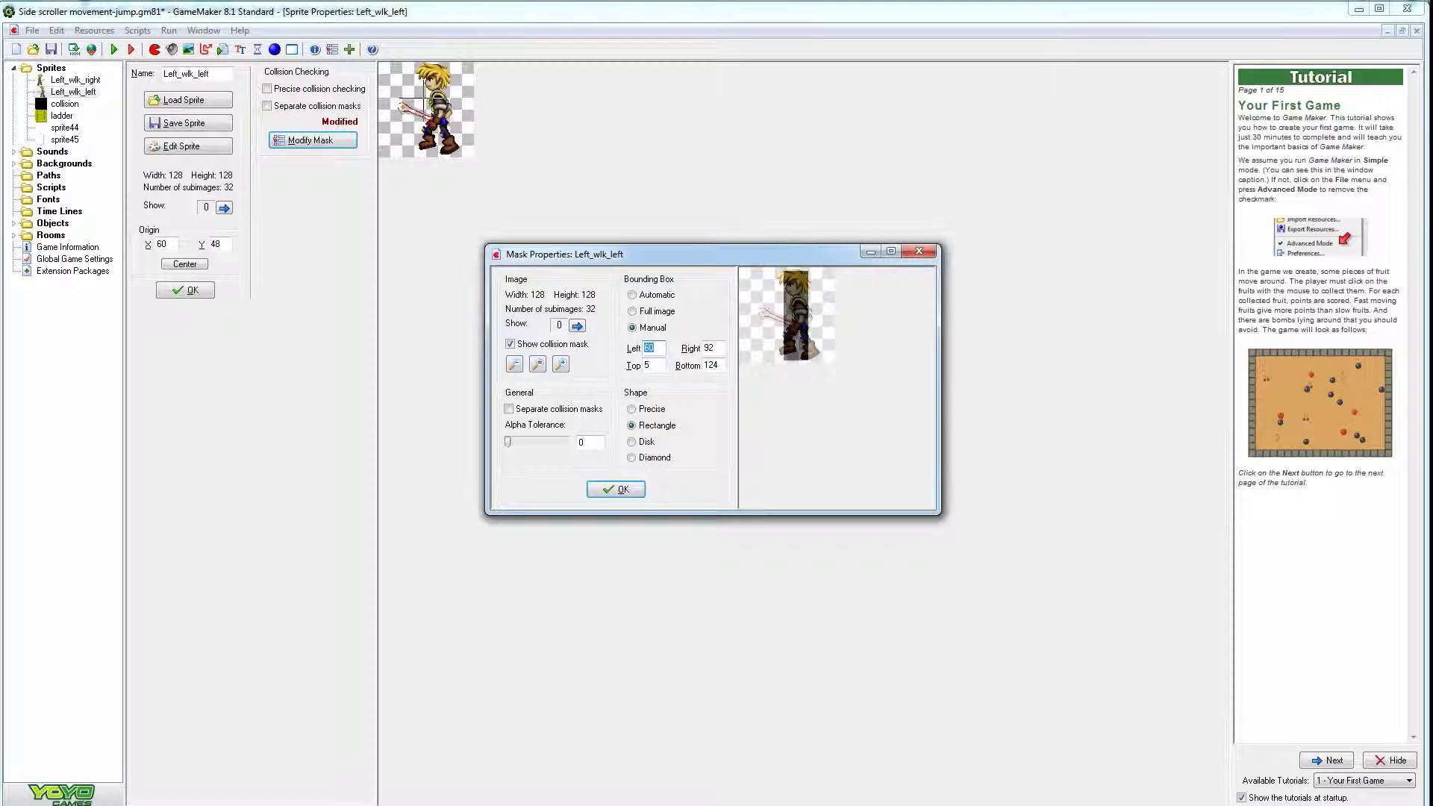
double_click(657, 348)
double_click(713, 348)
left_click(628, 489)
double_click(75, 80)
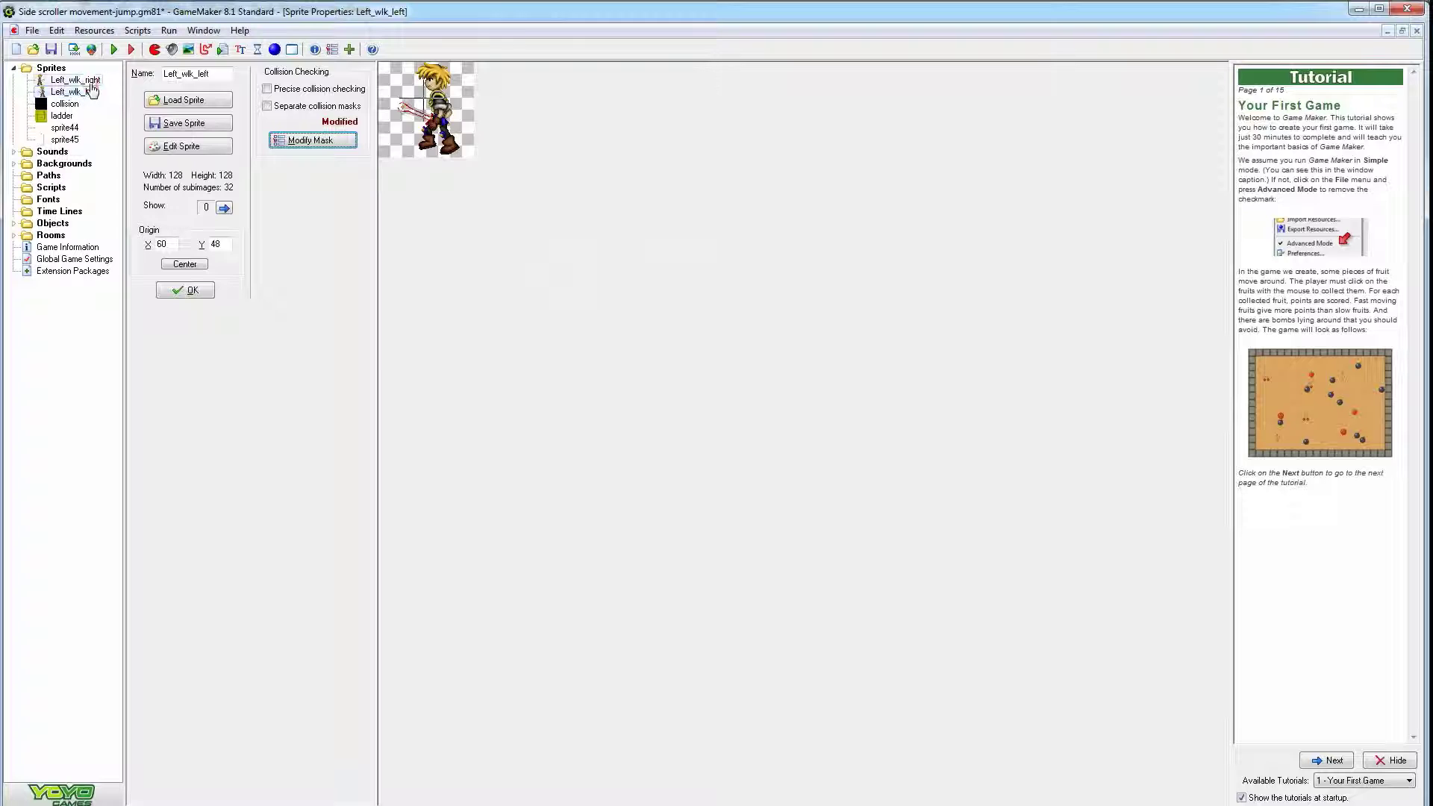
left_click(302, 145)
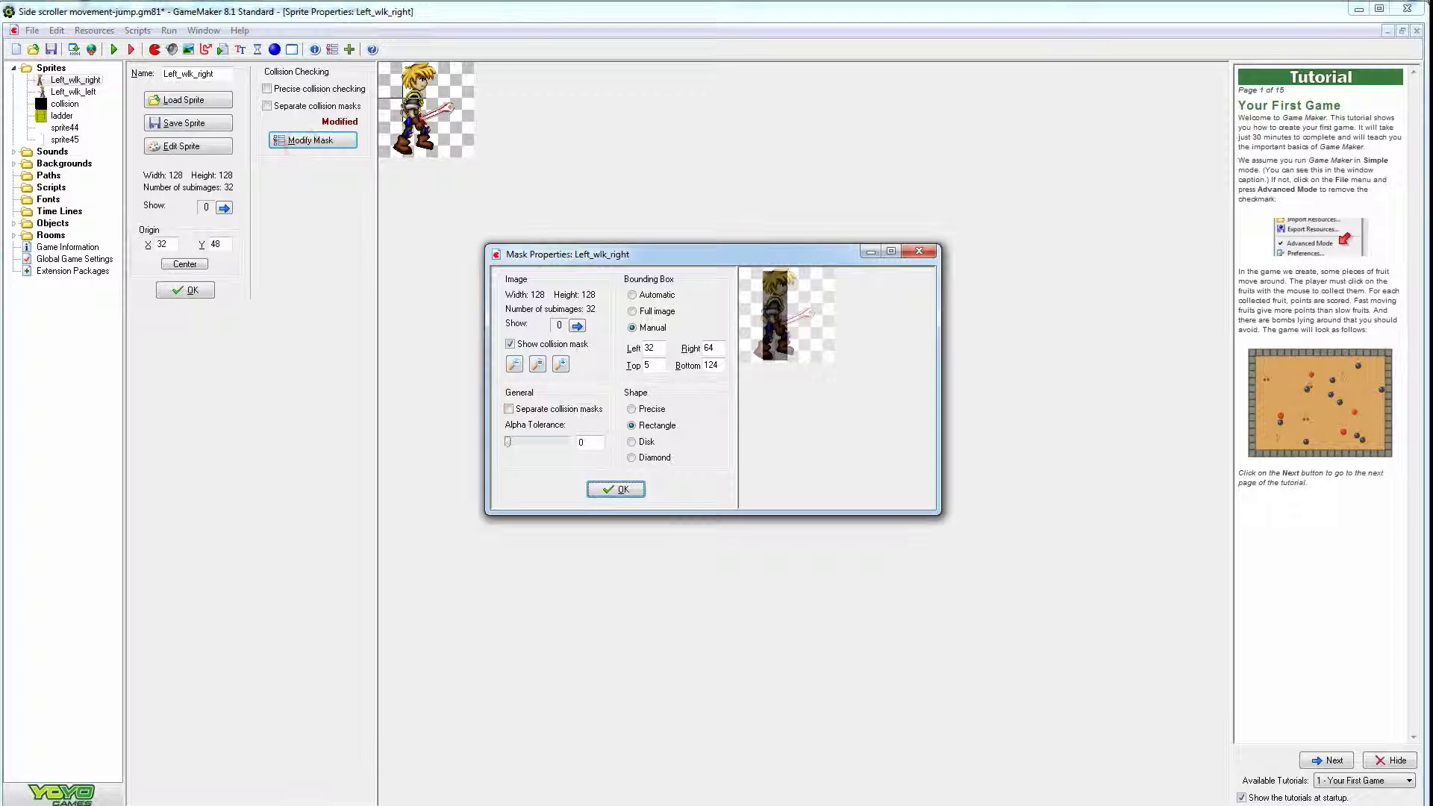
left_click(620, 489)
Try mask bounds of left 32 and right 64 on Left_wlk_left, and discard the mask changes
double_click(75, 92)
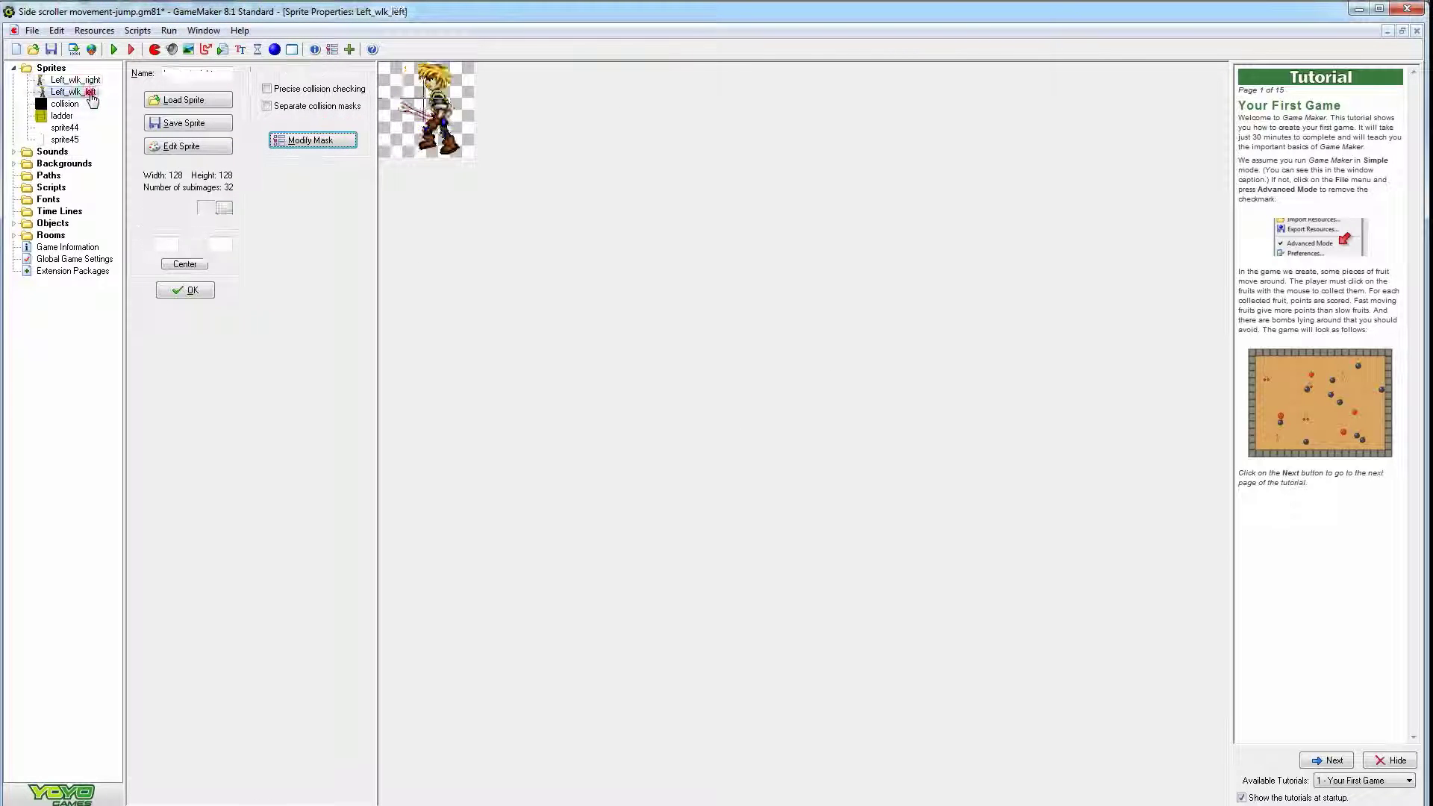
left_click(311, 141)
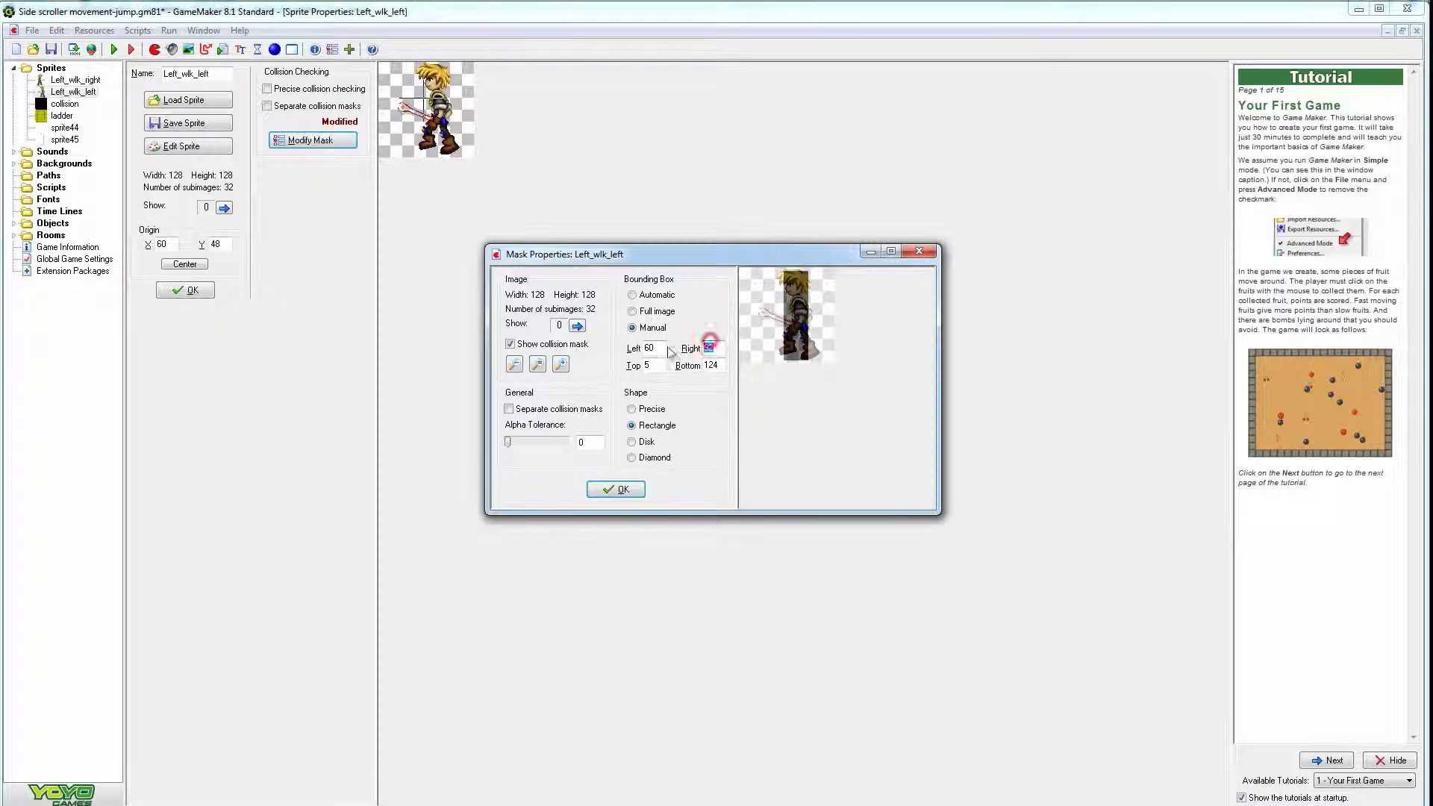
double_click(709, 347)
double_click(650, 348)
type("32")
double_click(709, 347)
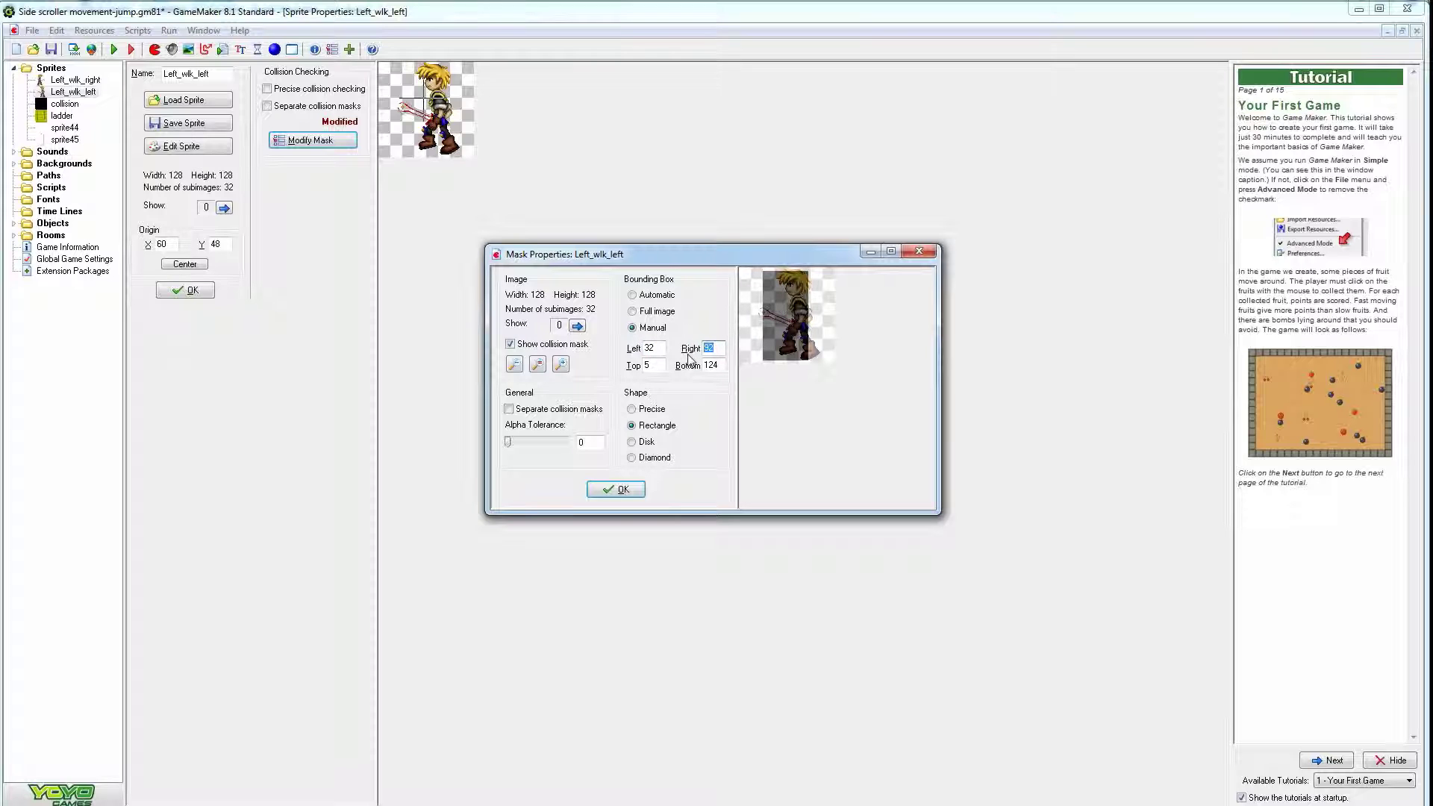
type("64")
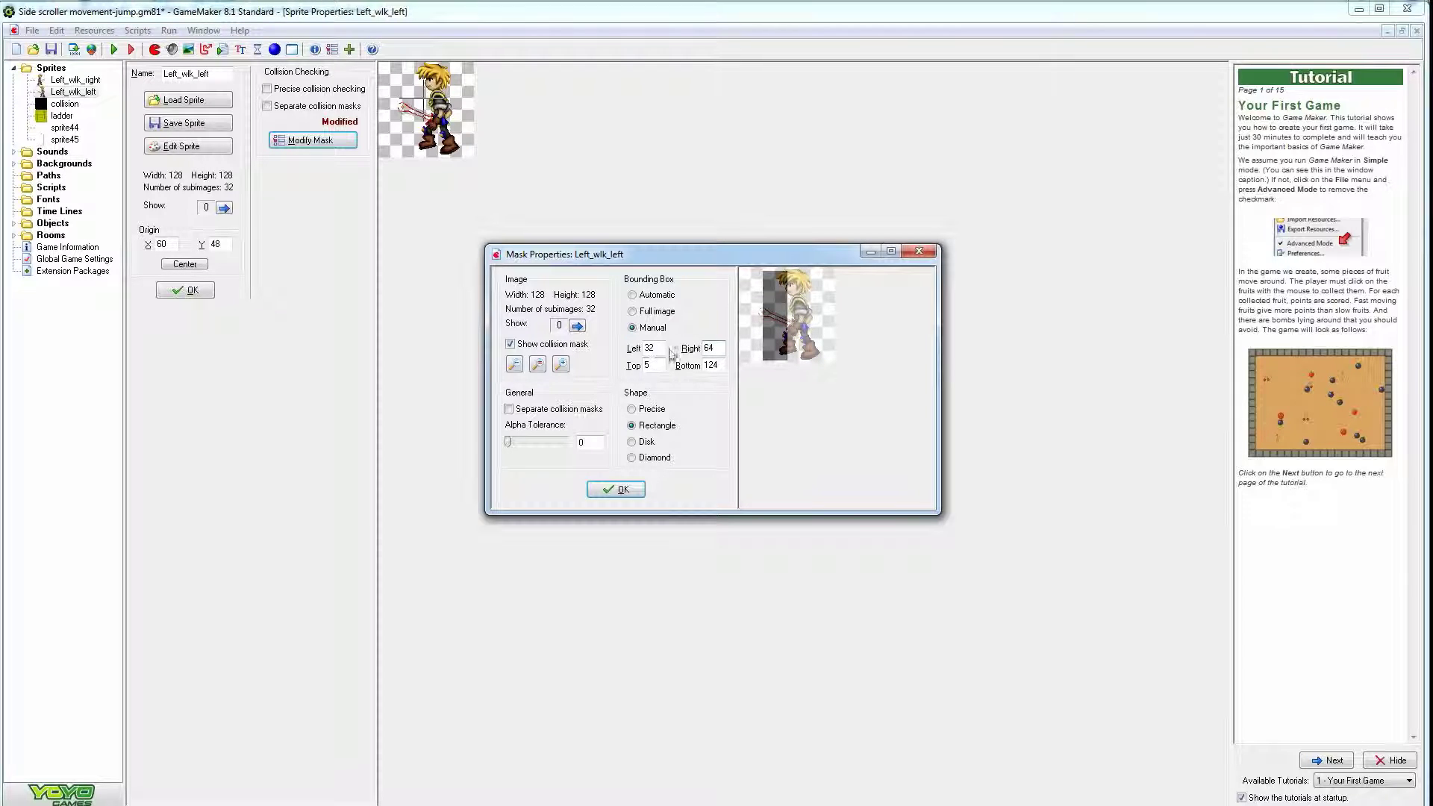
double_click(707, 348)
left_click(172, 248)
left_click(919, 251)
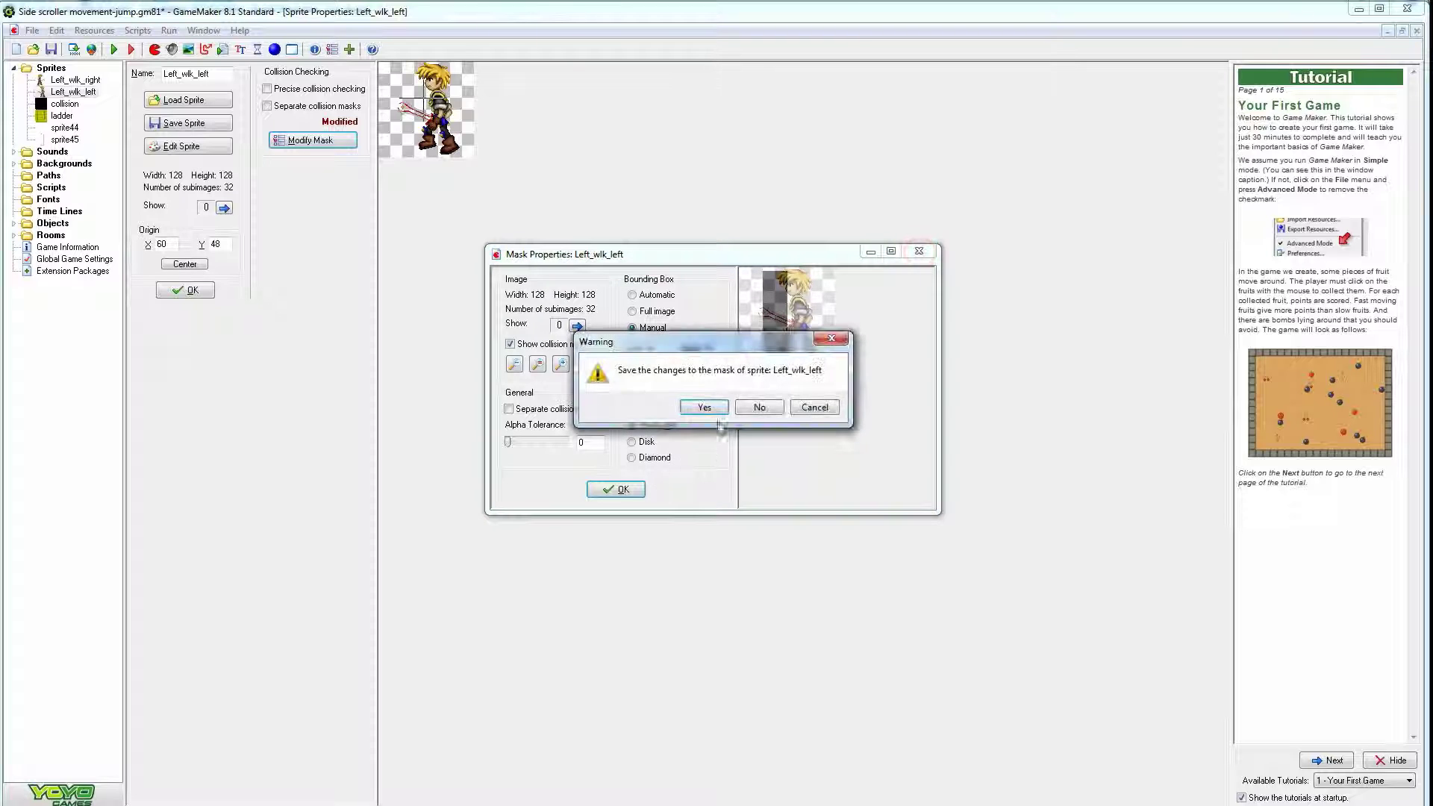
left_click(754, 407)
Reopen the mask of Left_wlk_left and examine its coverage across the walking subimages up to number 25
left_click(312, 139)
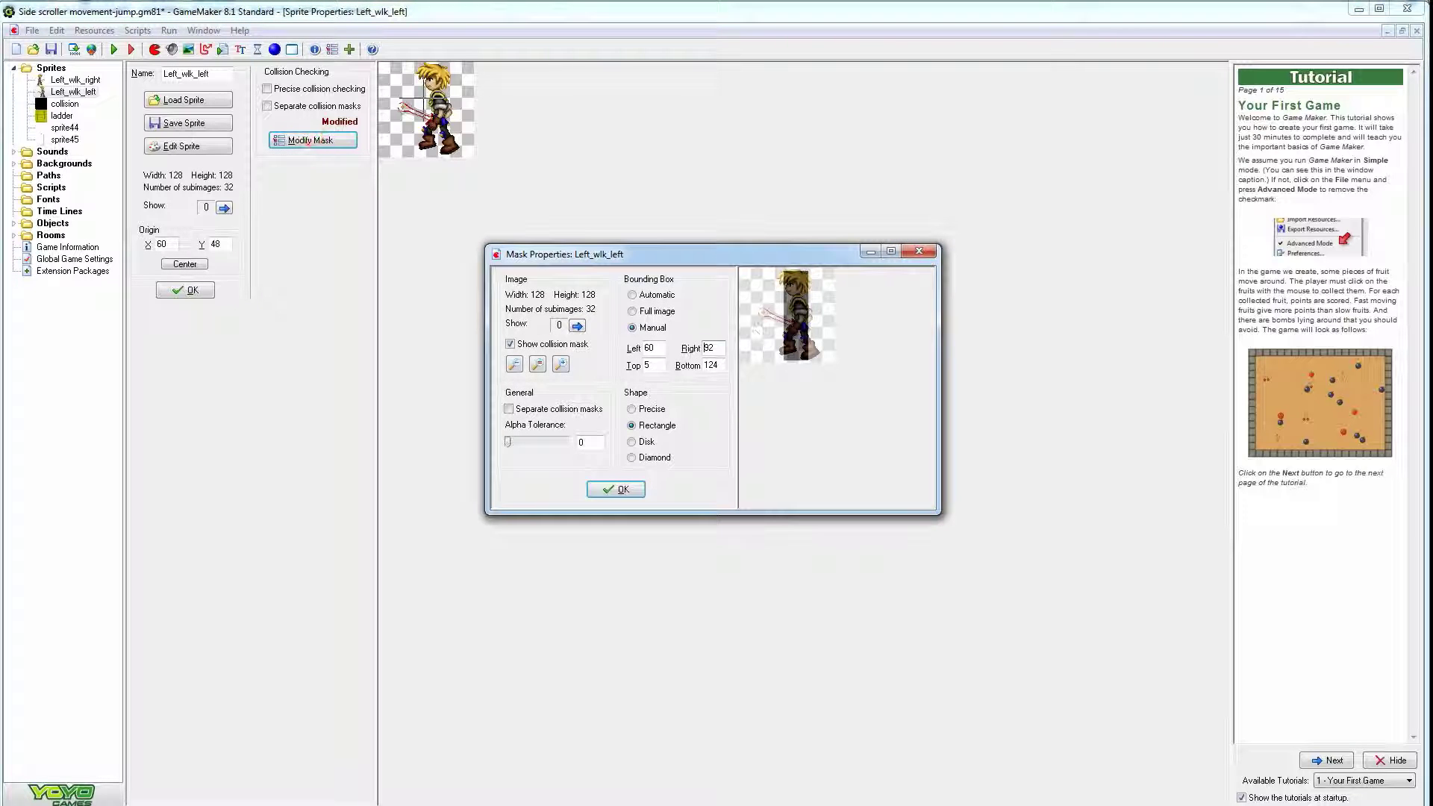
left_click(577, 325)
left_click(576, 326)
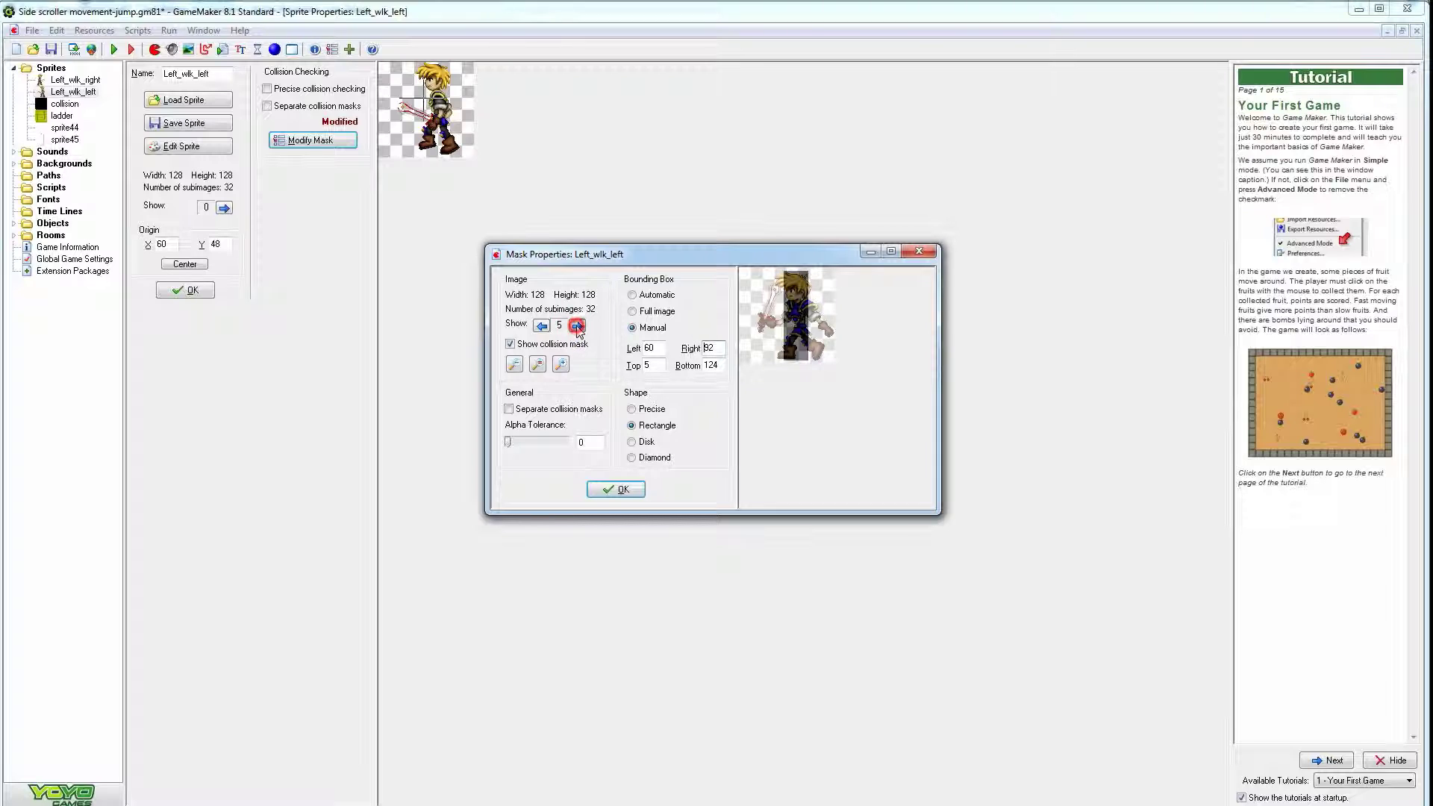
left_click(576, 326)
left_click(577, 325)
left_click(577, 326)
left_click(577, 326)
left_click(577, 325)
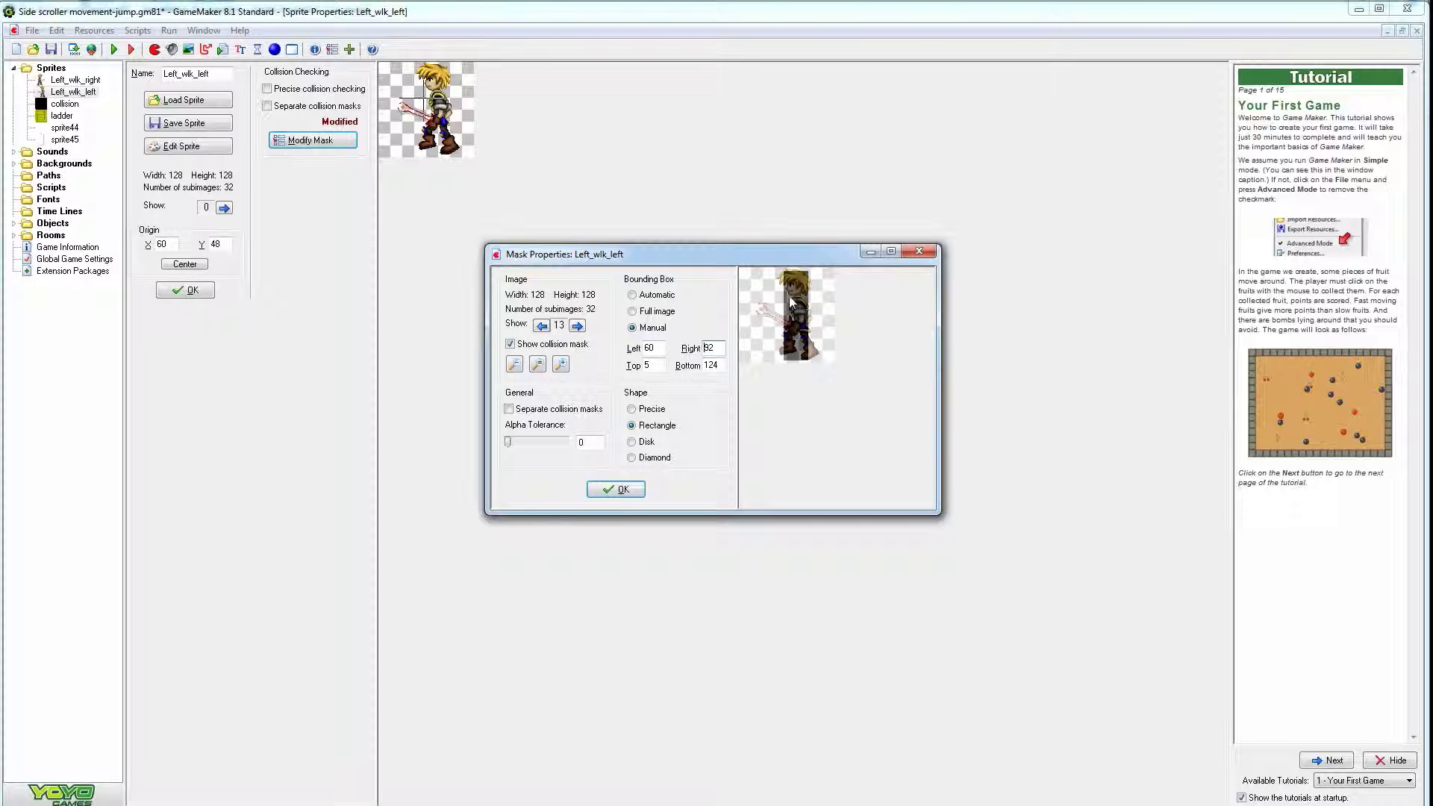
left_click(577, 325)
left_click(577, 326)
left_click(577, 325)
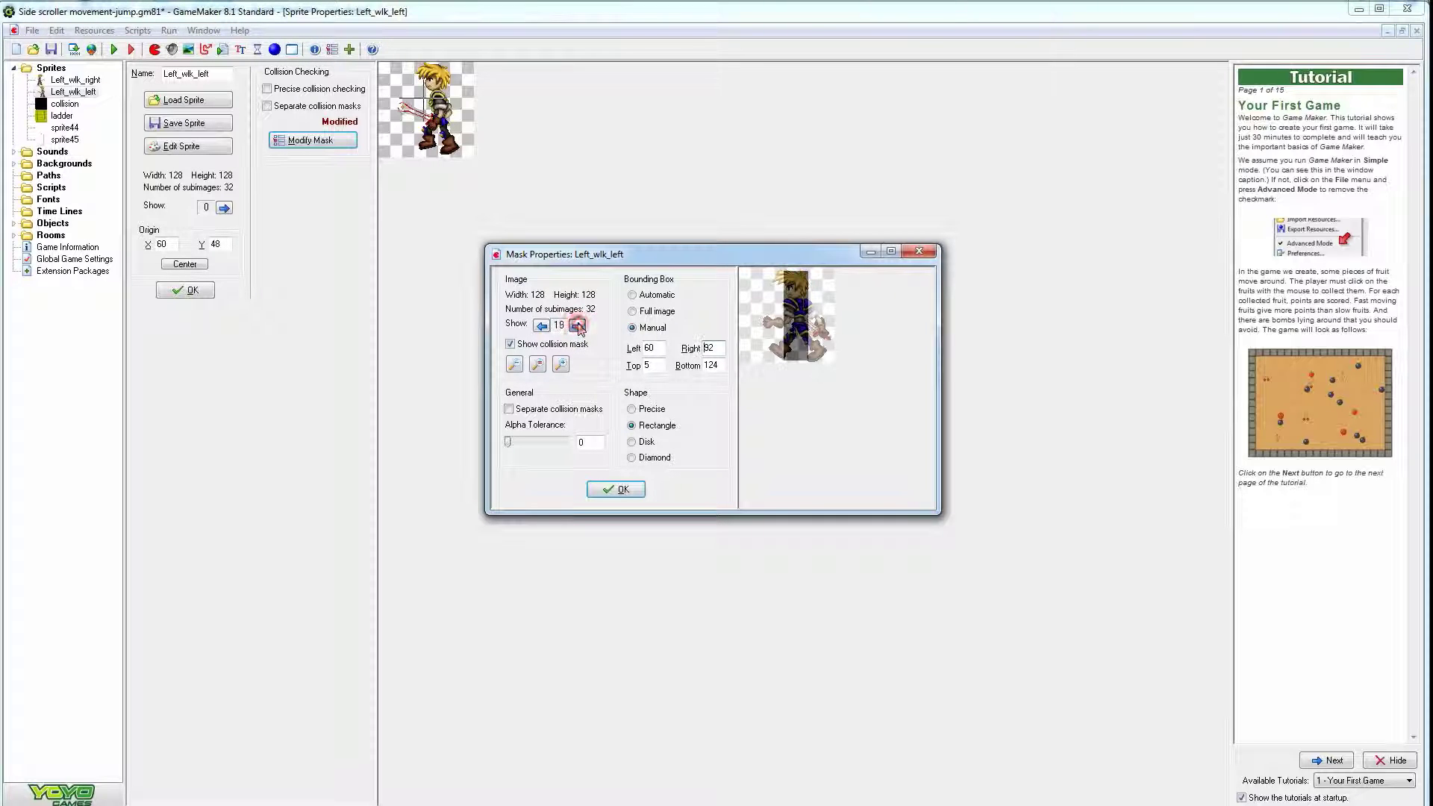
left_click(577, 325)
left_click(577, 325)
left_click(577, 325)
left_click(577, 325)
left_click(577, 326)
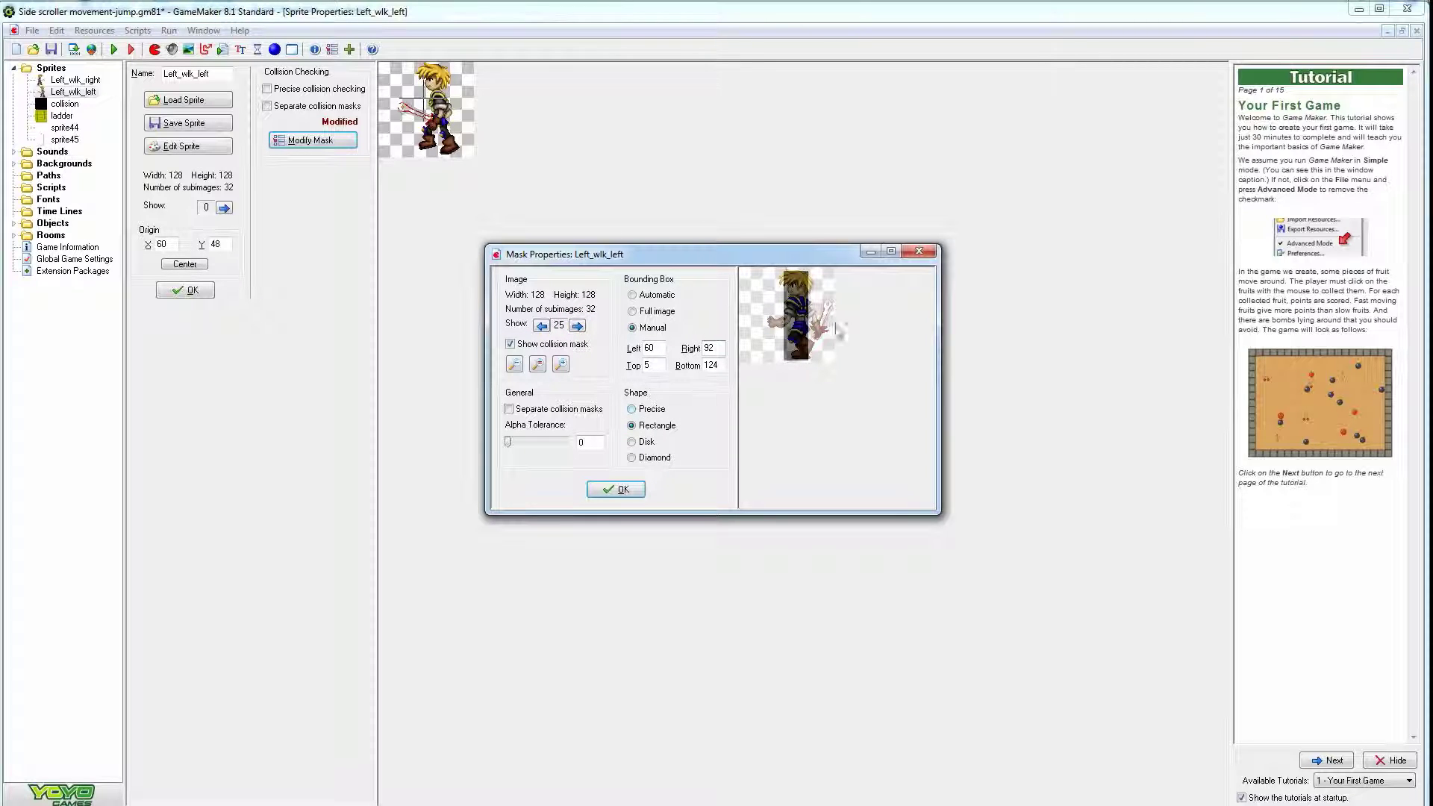
Try the Precise shape and separate collision masks on Left_wlk_left, return to Rectangle without separate masks, and accept the mask
left_click(649, 410)
left_click(655, 425)
left_click(510, 410)
left_click(631, 409)
left_click(632, 425)
left_click(509, 409)
left_click(621, 490)
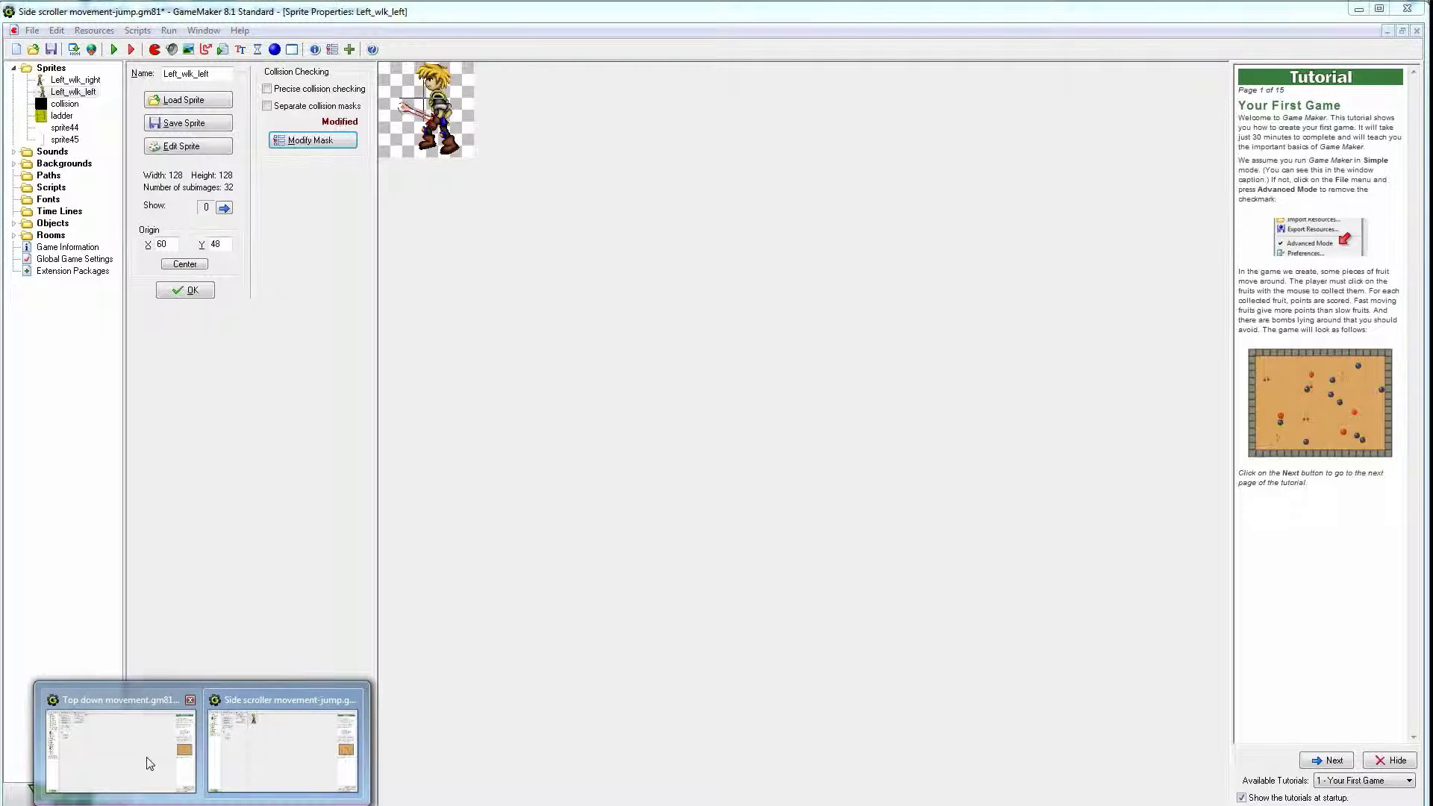
Switch to the Top down movement project and examine Link_down's mask bounds, trying the Precise shape before returning to Rectangle
left_click(144, 760)
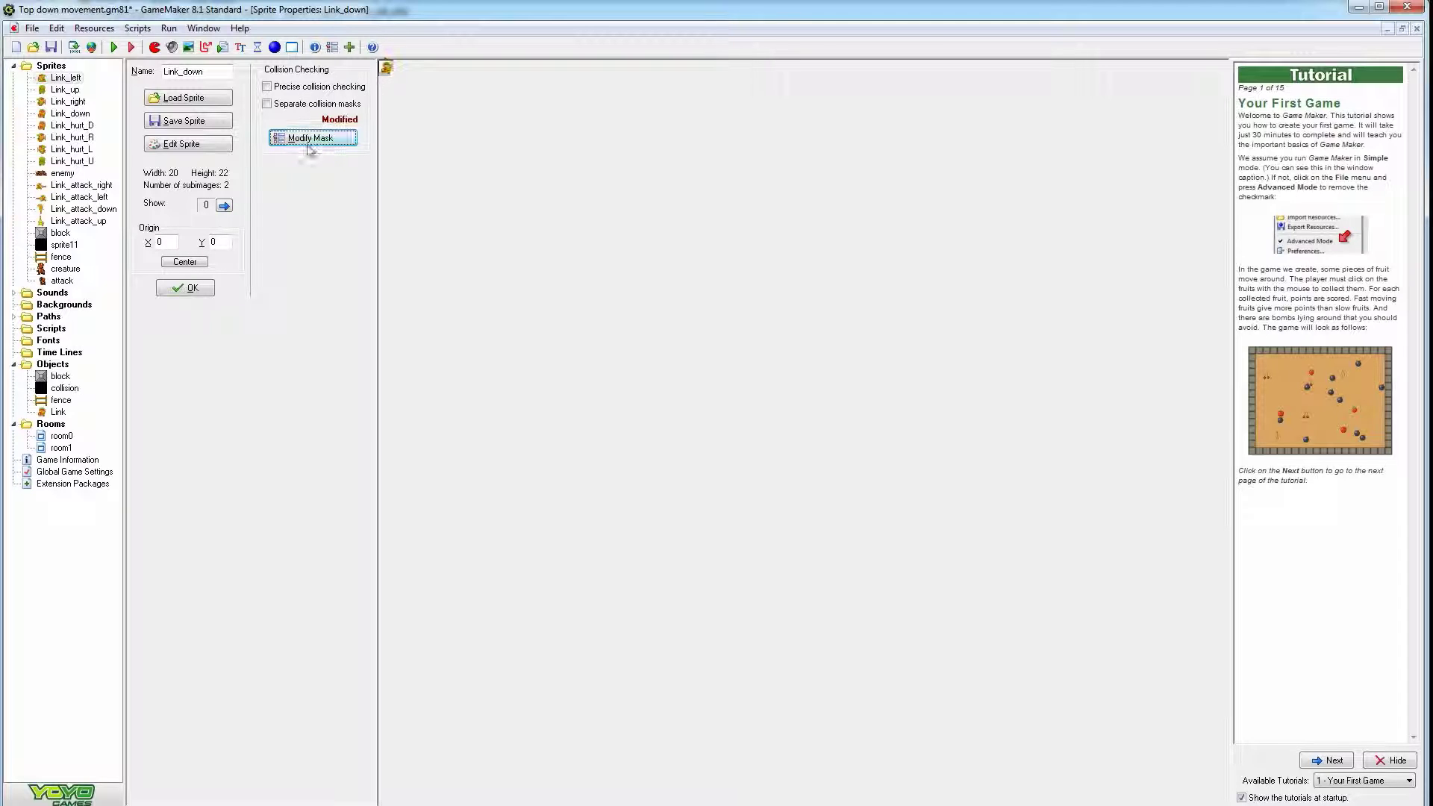
left_click(312, 138)
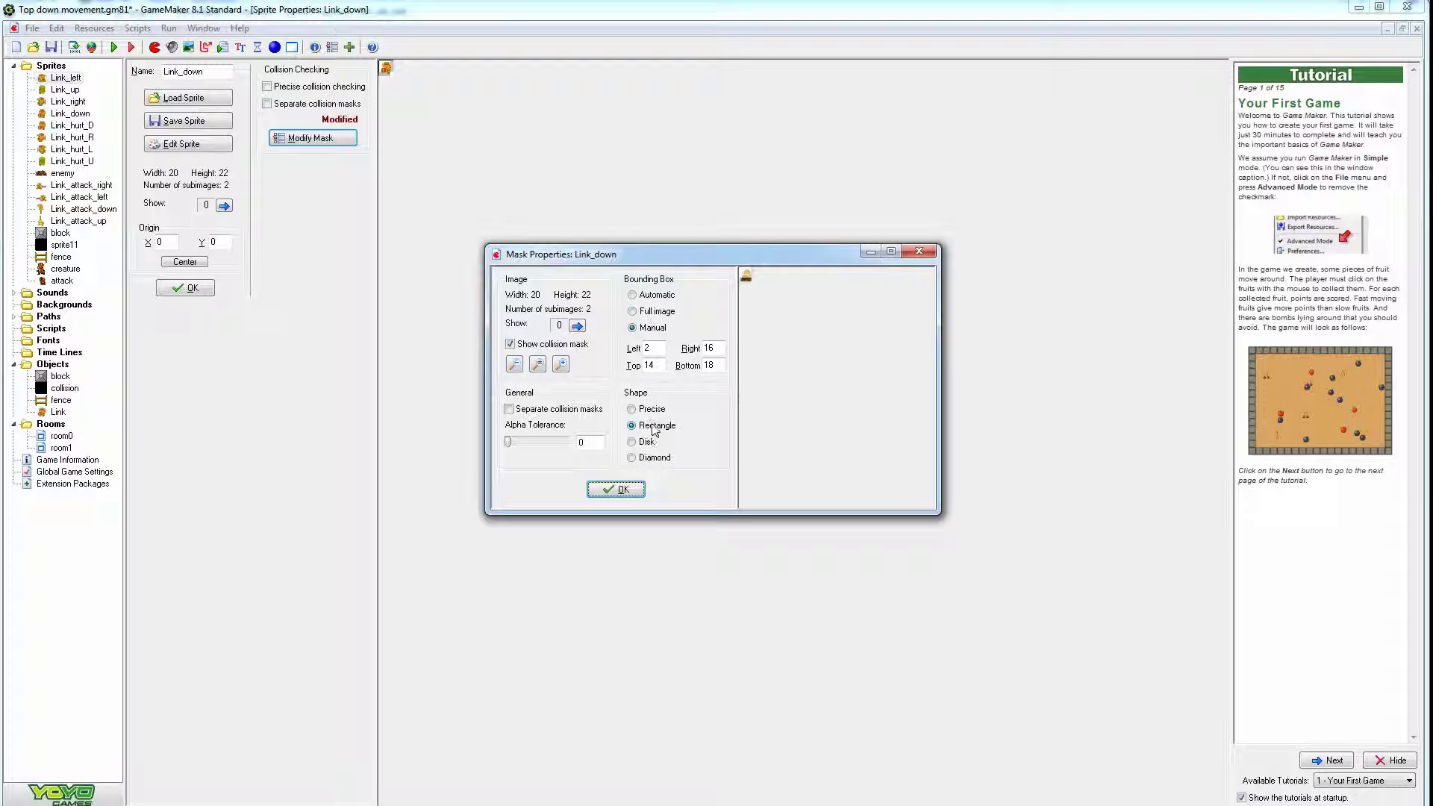
left_click(652, 410)
left_click(651, 426)
double_click(711, 349)
double_click(709, 366)
left_click(631, 490)
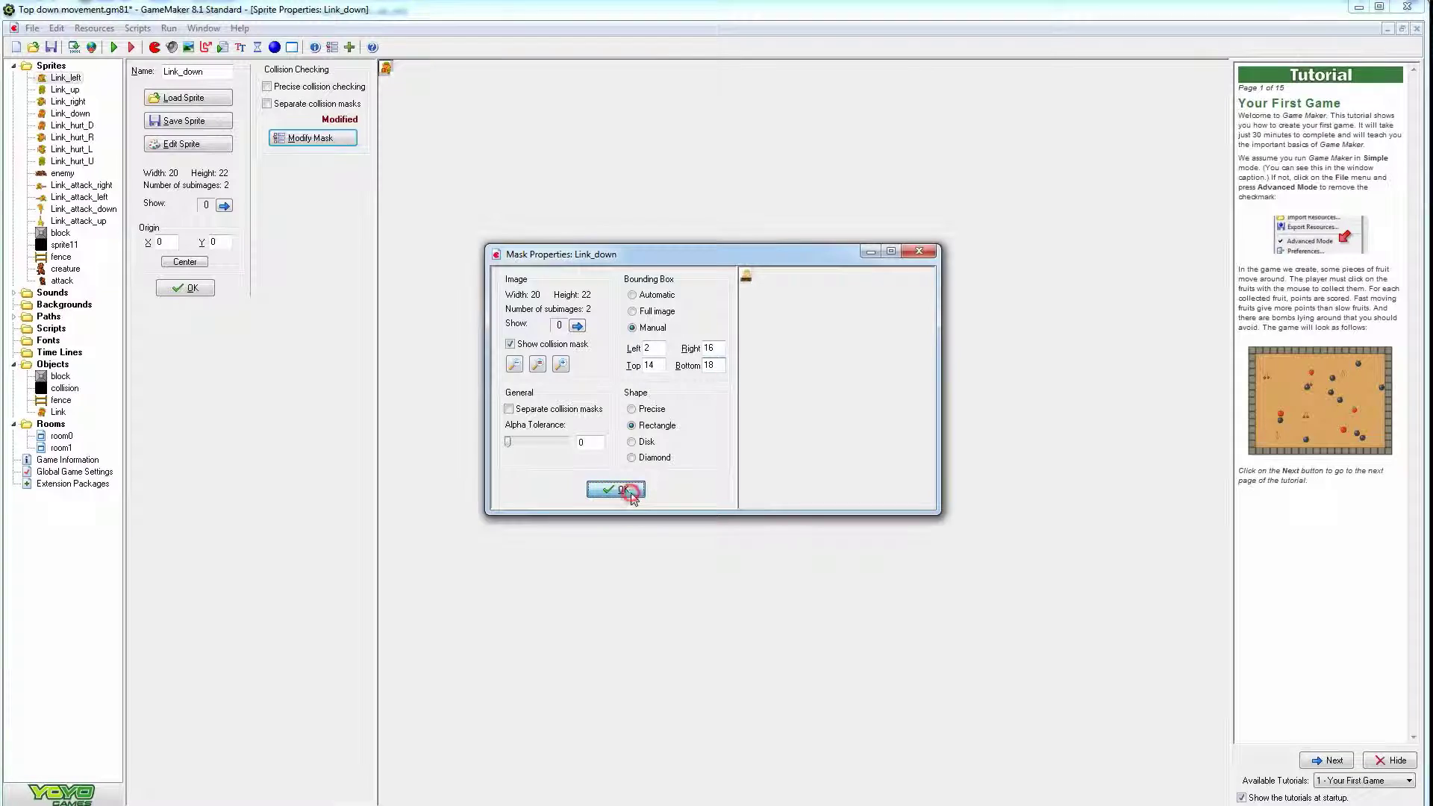
Open the collision mask of Link_up, check its manual bounding box and shape, and close it
double_click(75, 90)
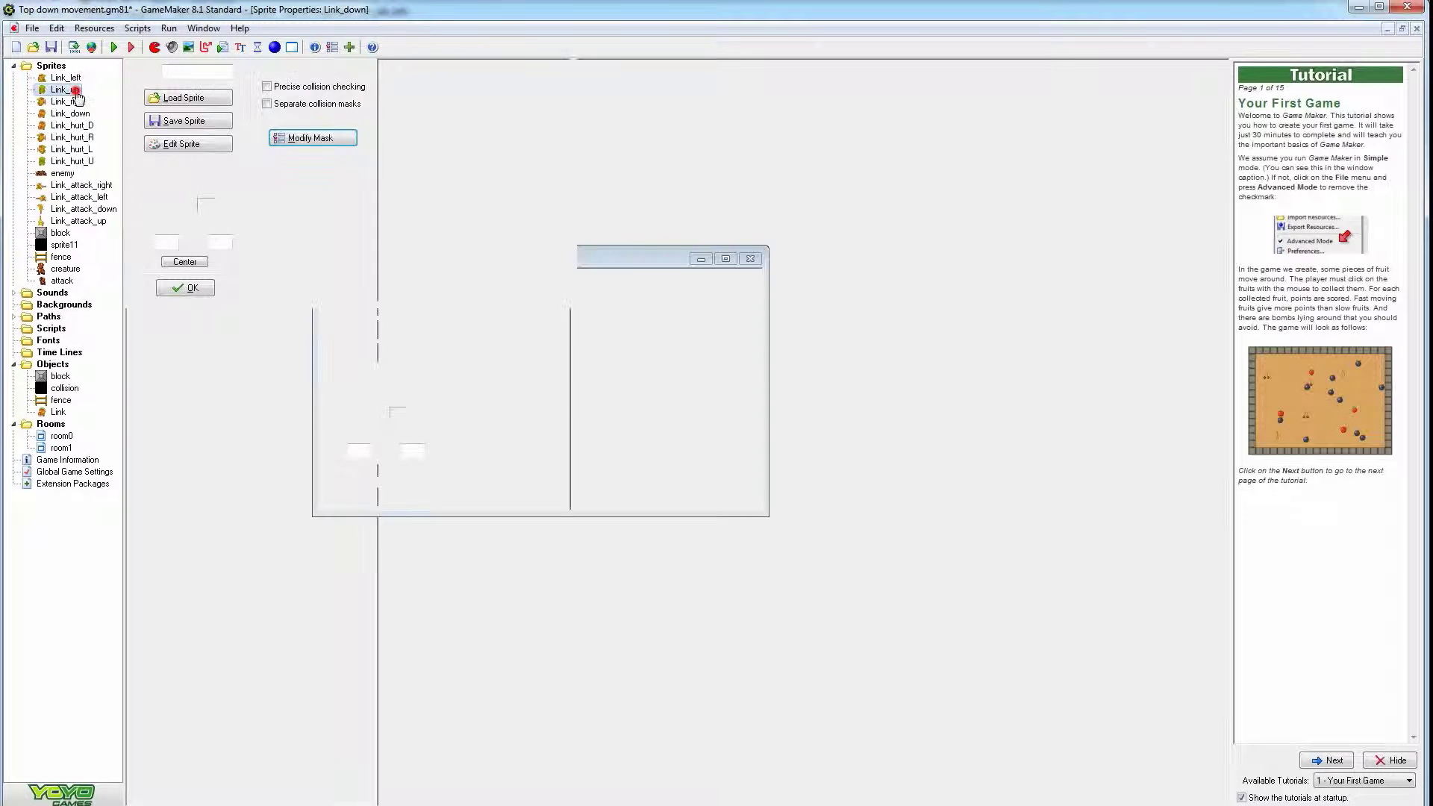
left_click(312, 138)
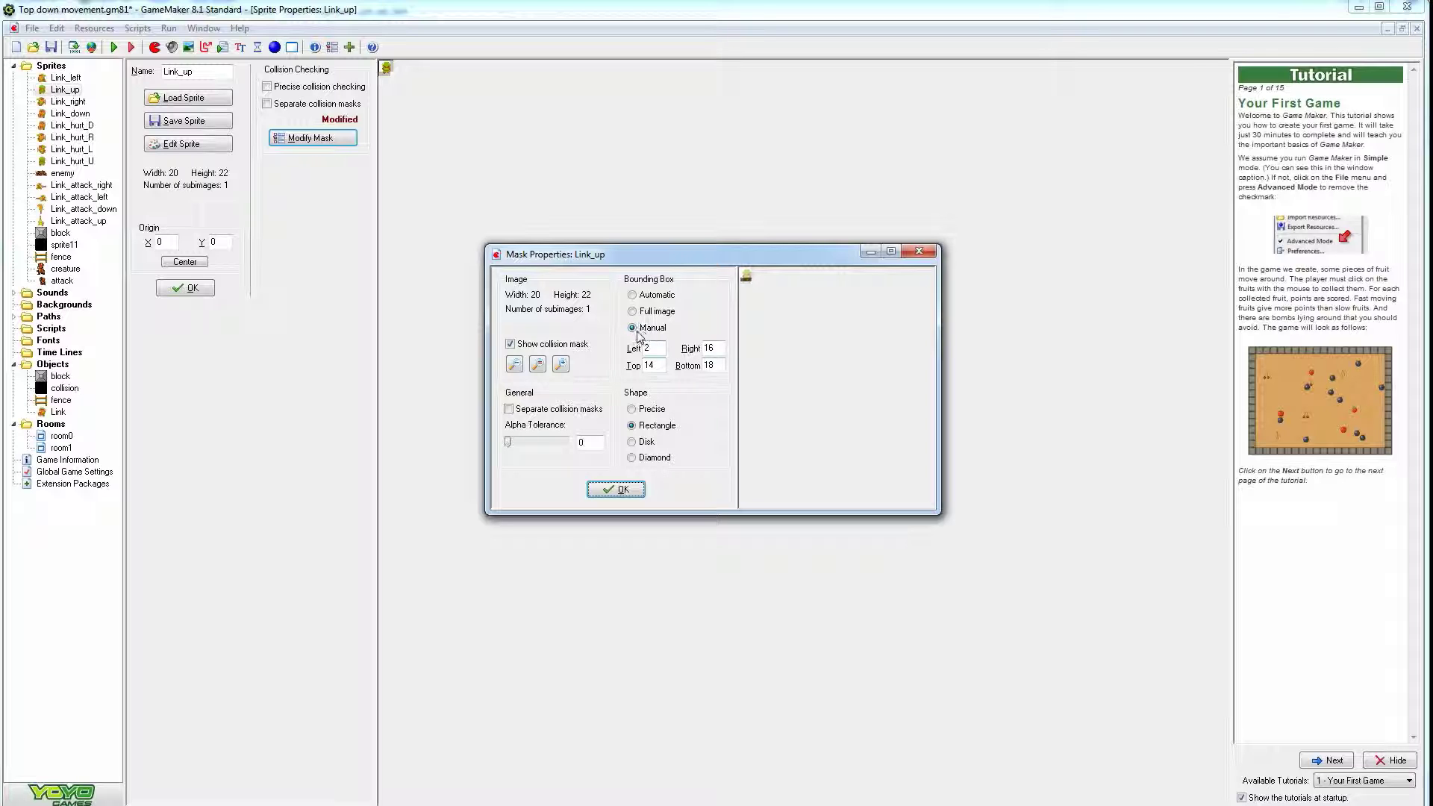
left_click(614, 489)
Examine Link_right's mask bounds, switch separate collision masks on and off again, and close the mask
double_click(67, 102)
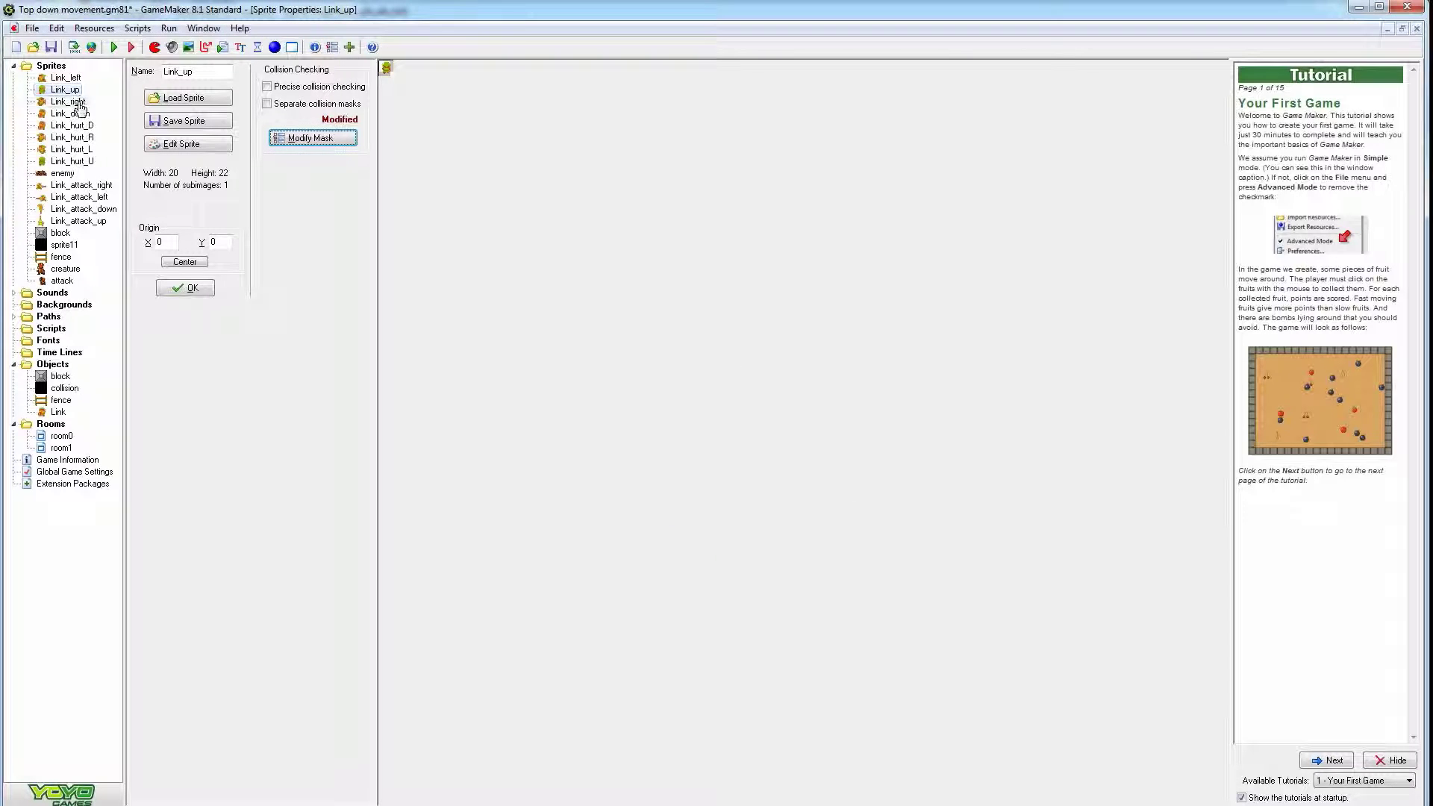
left_click(312, 138)
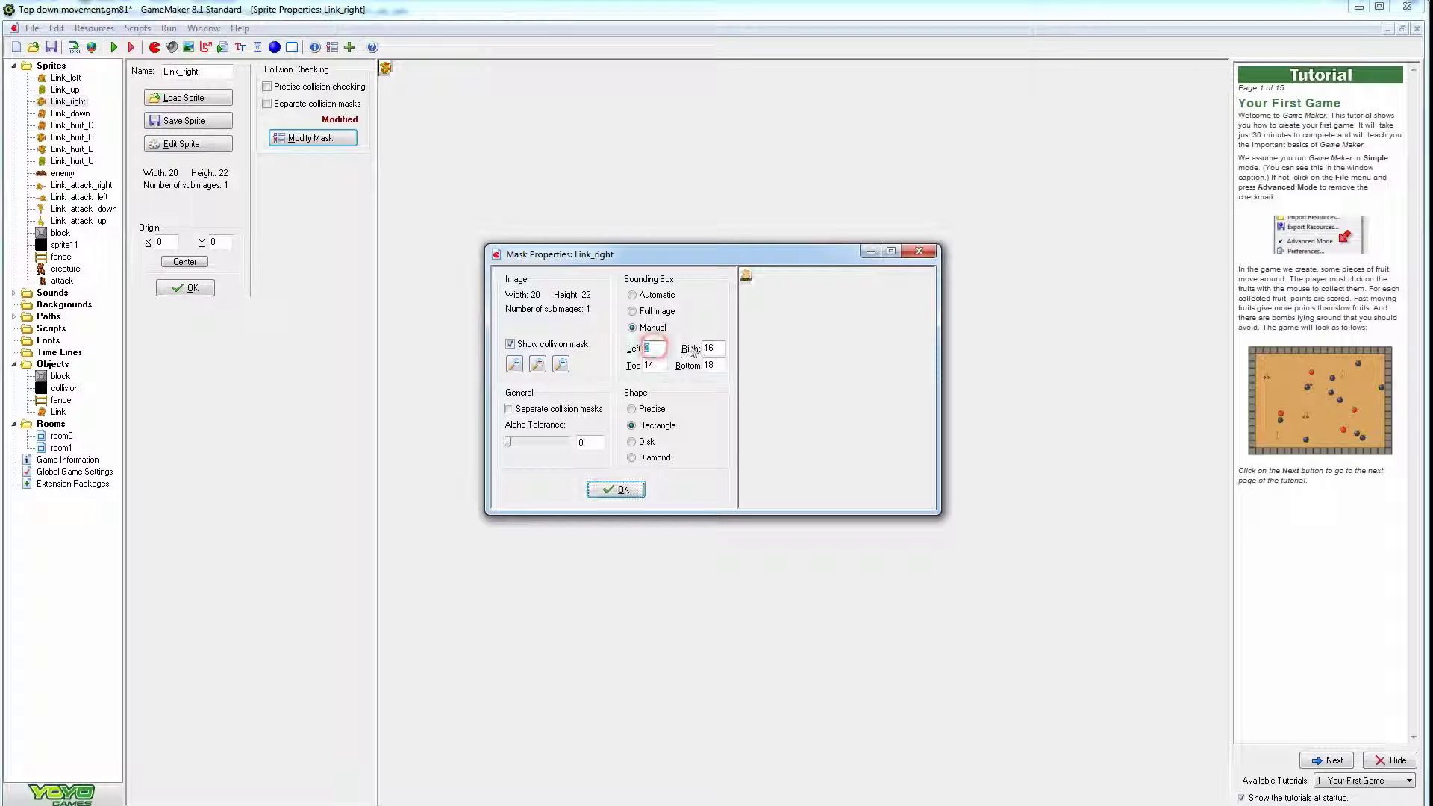
scroll(713, 348, "up", 2)
left_click(509, 409)
left_click(509, 409)
left_click(611, 490)
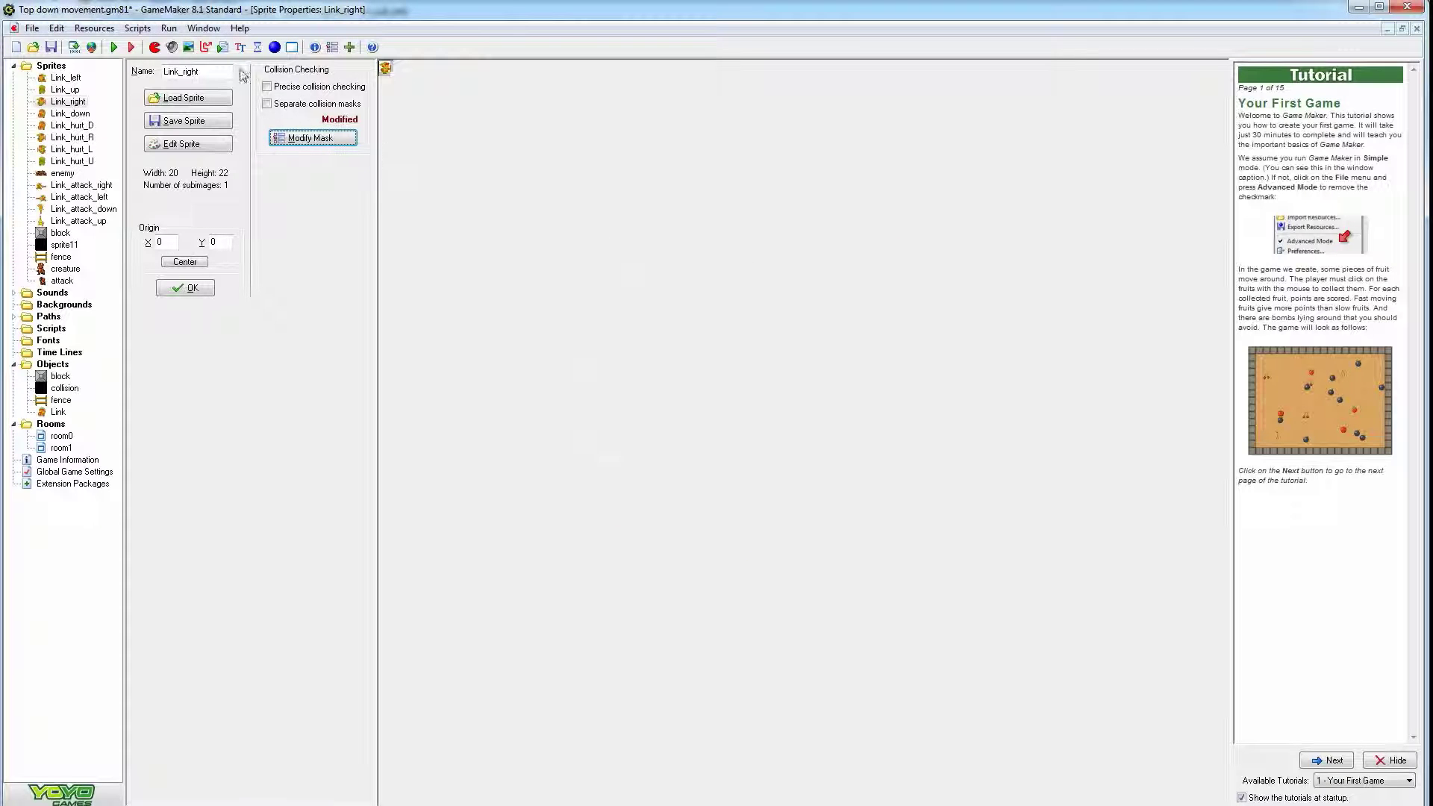
Run the top-down game and walk Link around the short lower fence to test its collisions
left_click(114, 47)
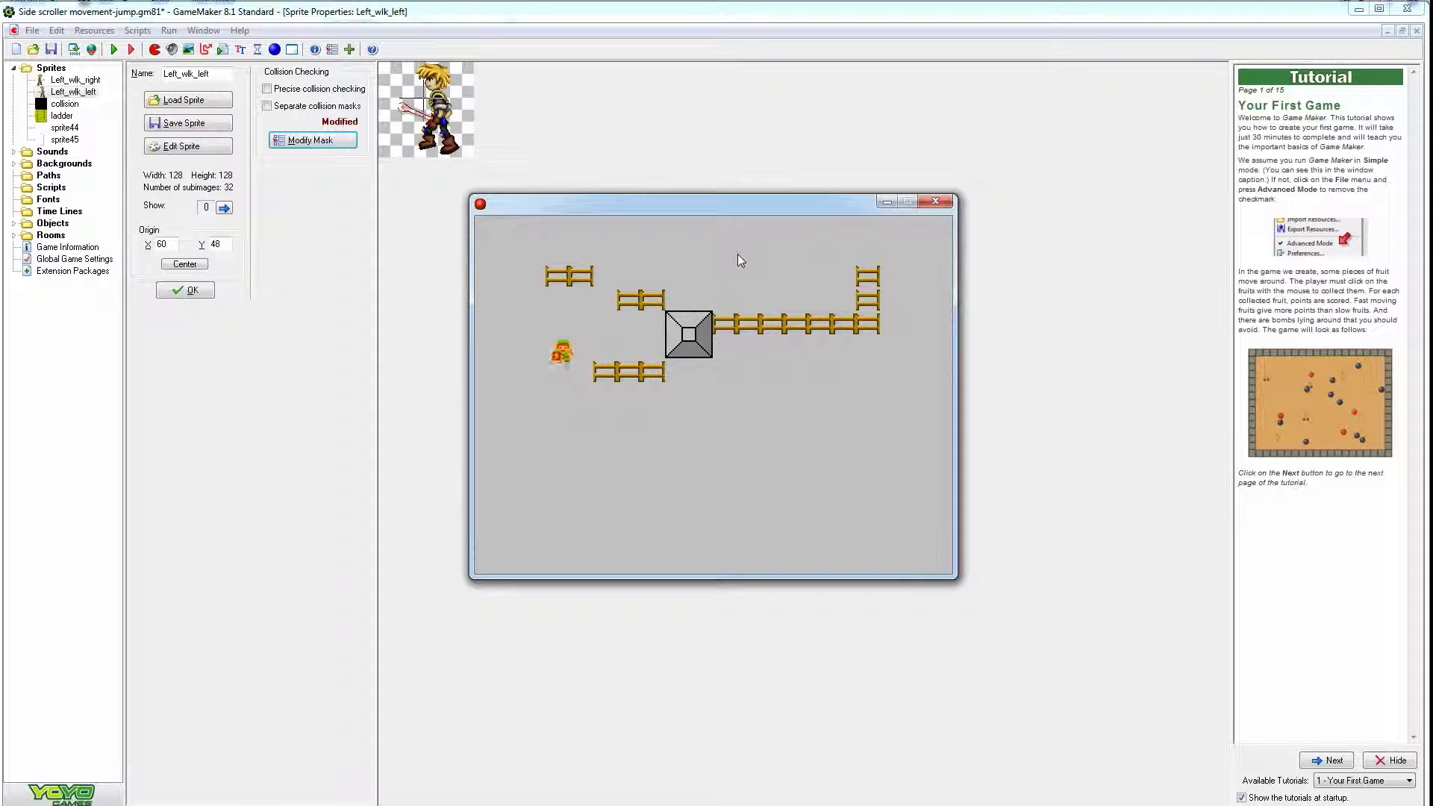
key("Right")
key("Up")
key("Right")
key("Up")
key("Right")
key("Left")
key("Up")
key("Up")
key("Left")
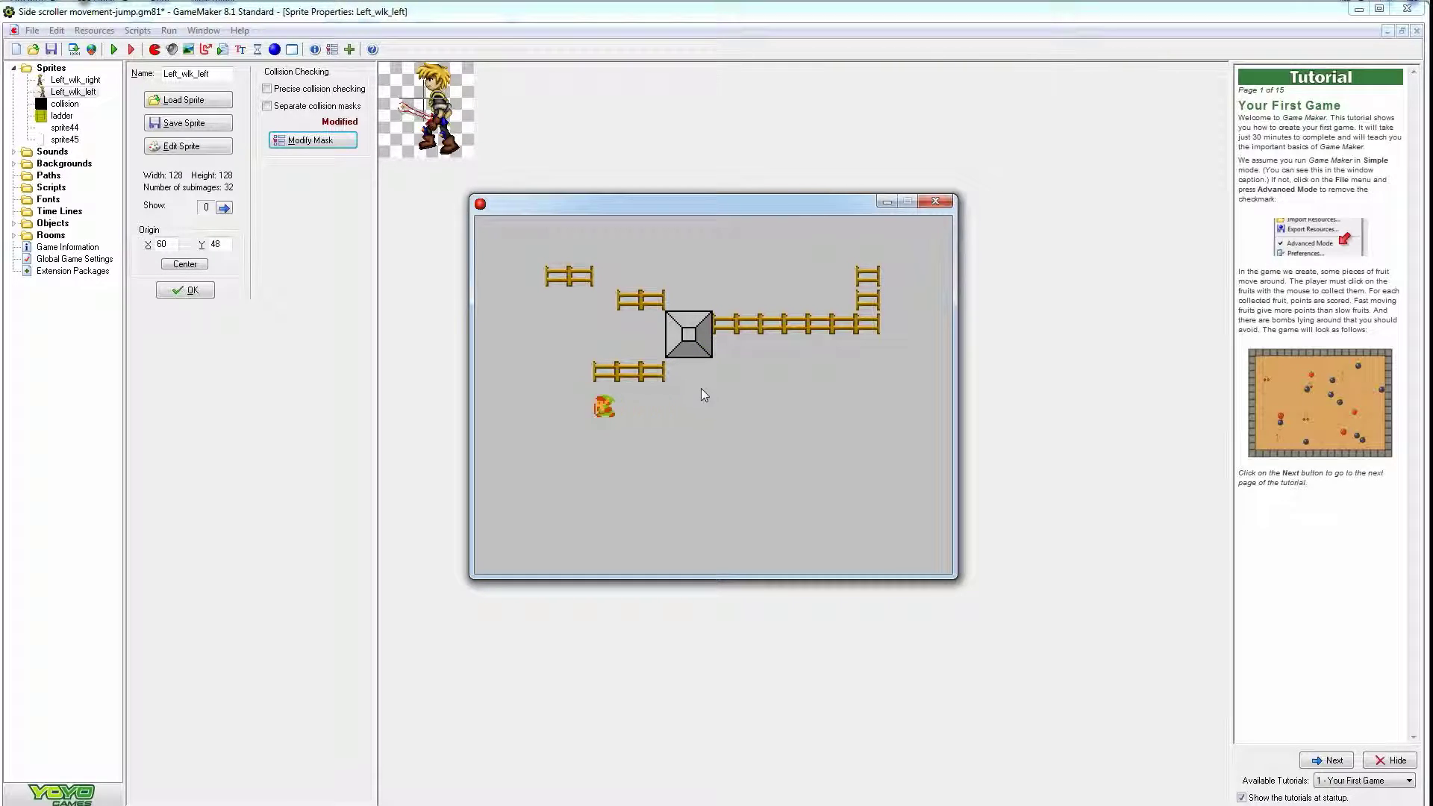
Walk Link up past the block and along the upper side of the long fence
key("Up")
key("Right")
key("Left")
key("Up")
key("Right")
key("Right")
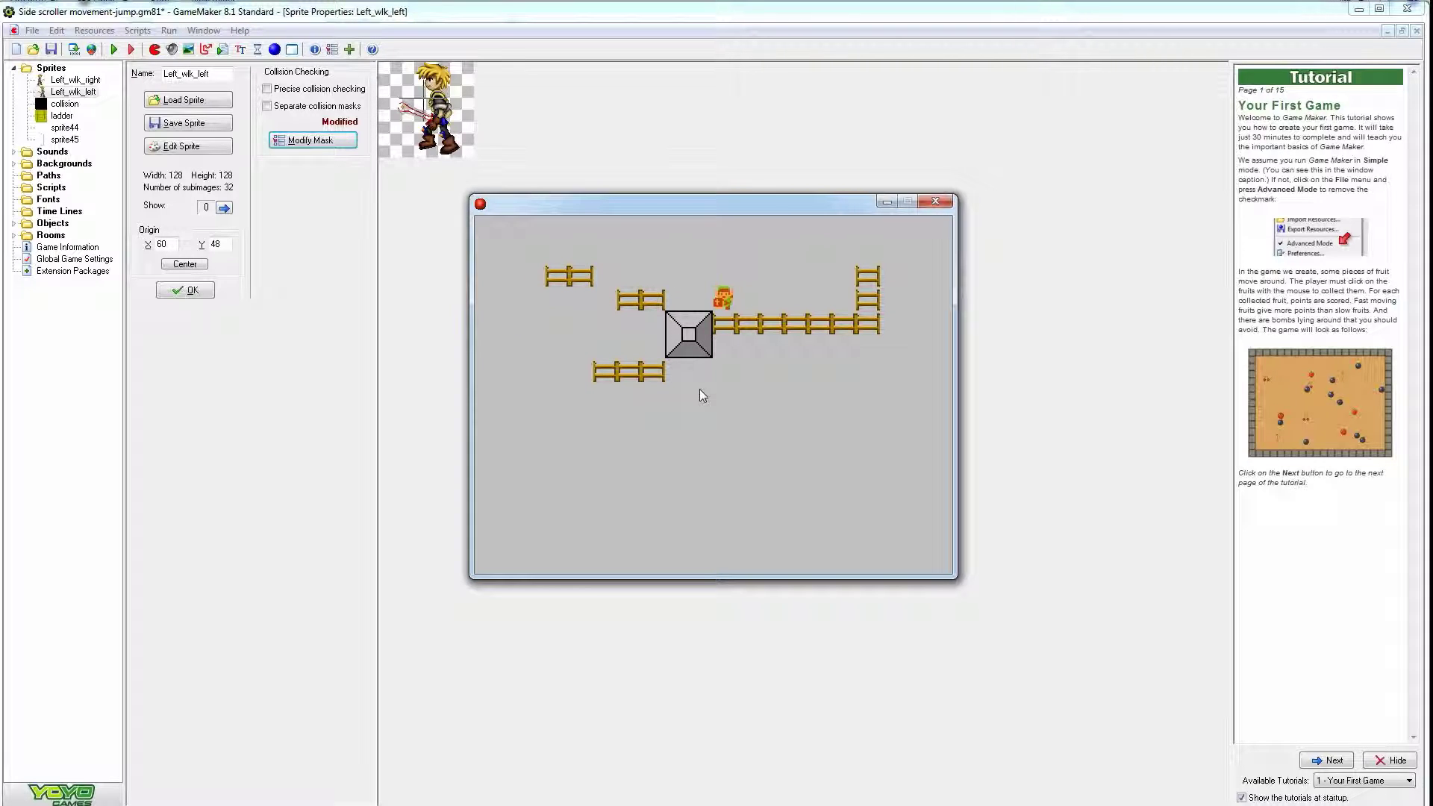
key("Right")
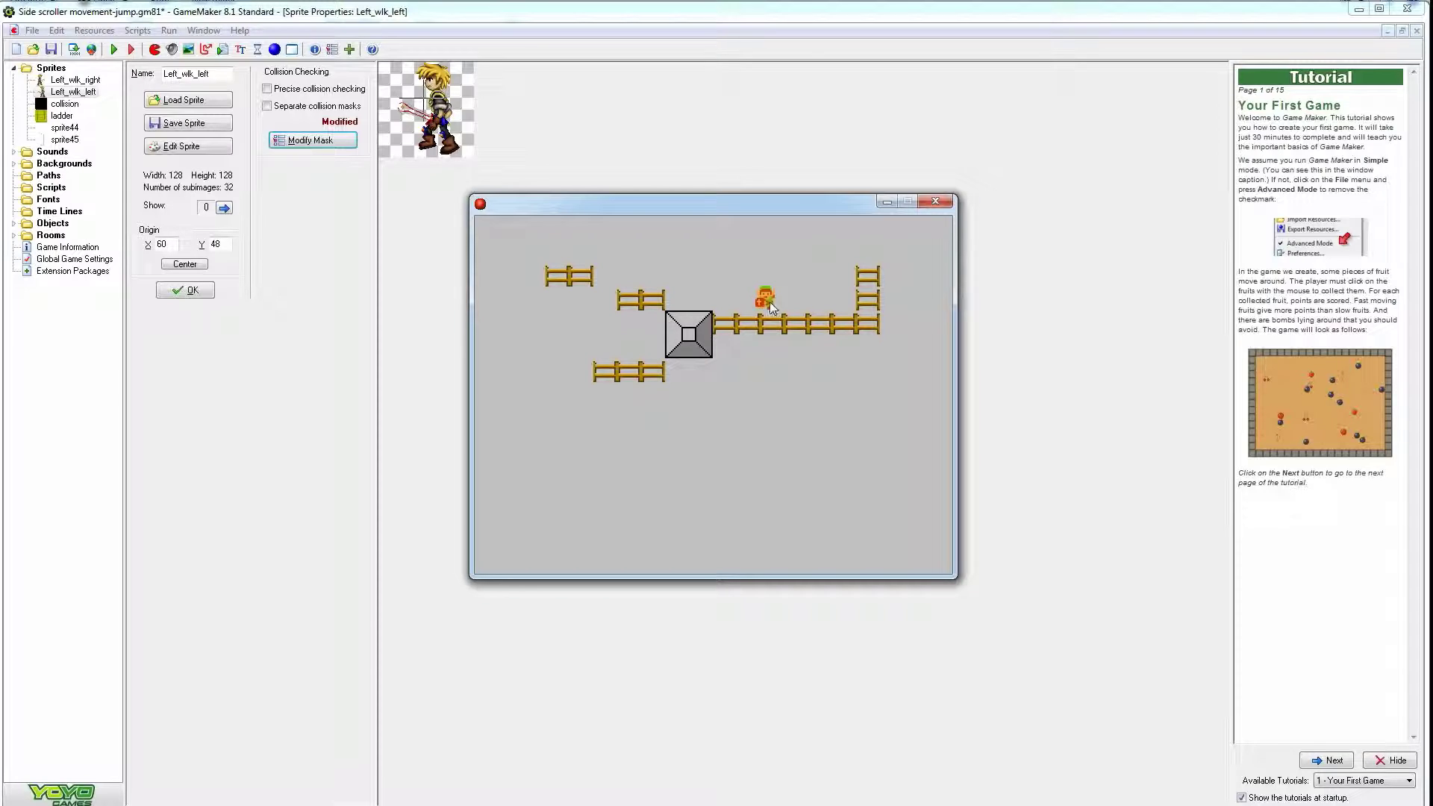
Walk Link back along the long fence and over the block's upper edge, on to the room's upper-left corner
key("Left")
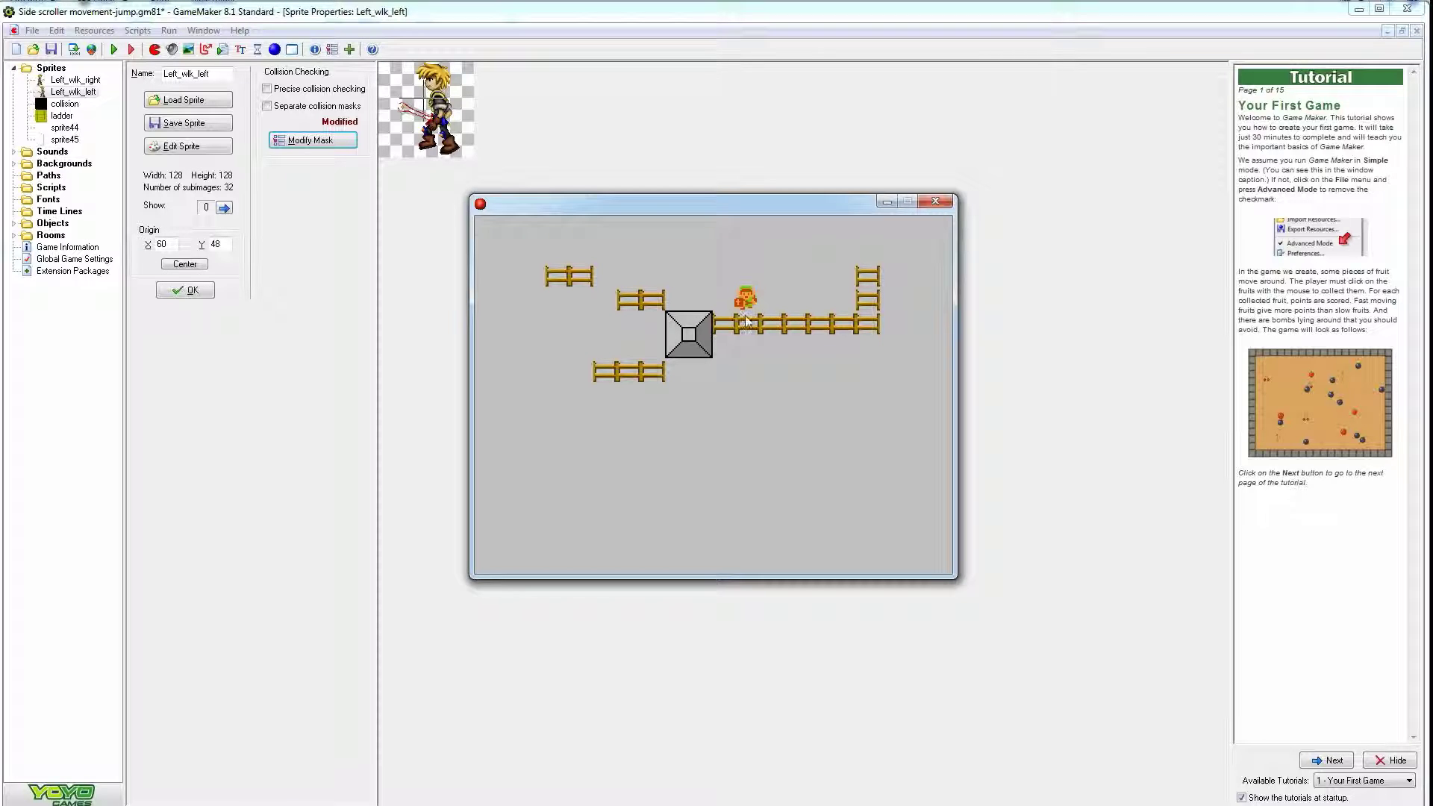
key("Left")
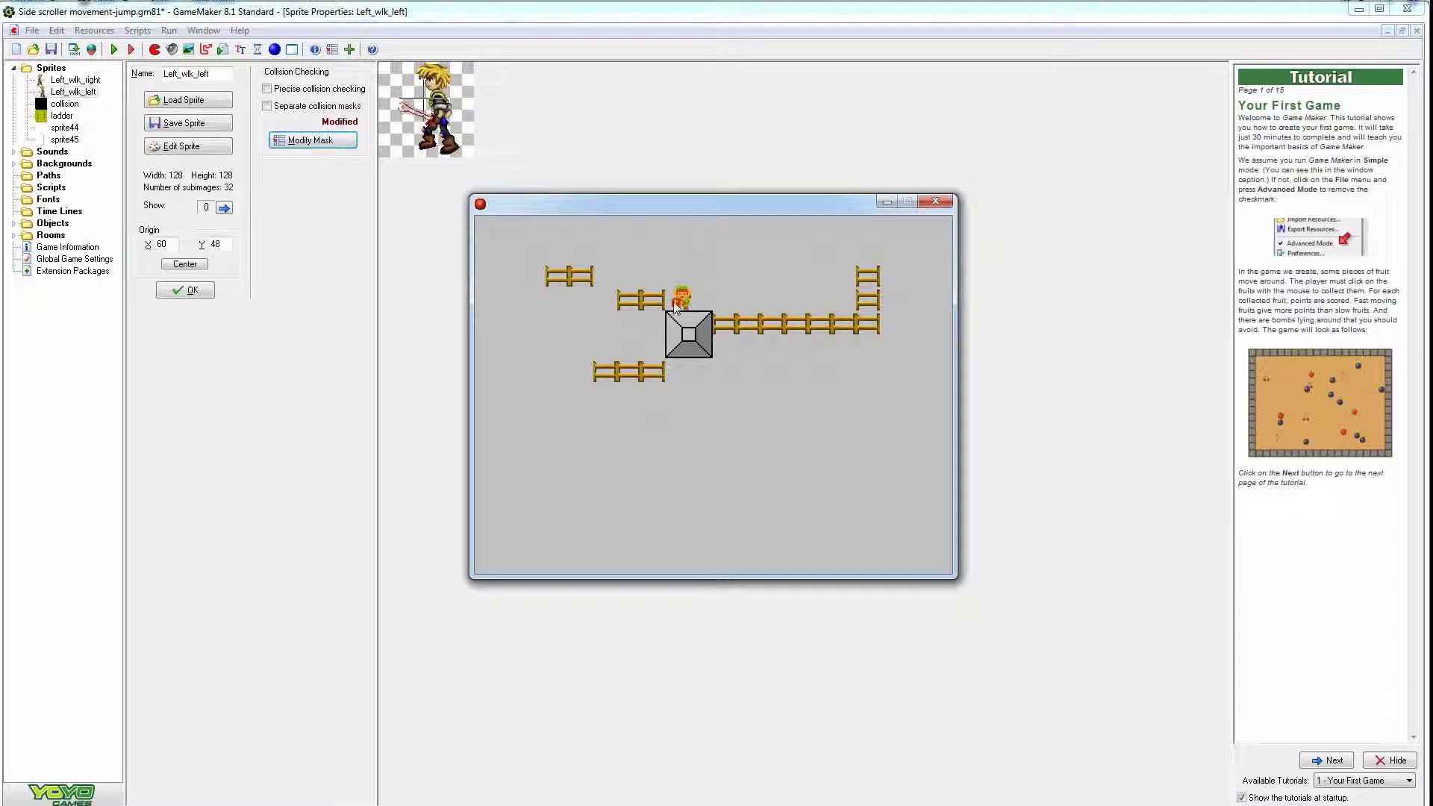
key("Left")
key("Up")
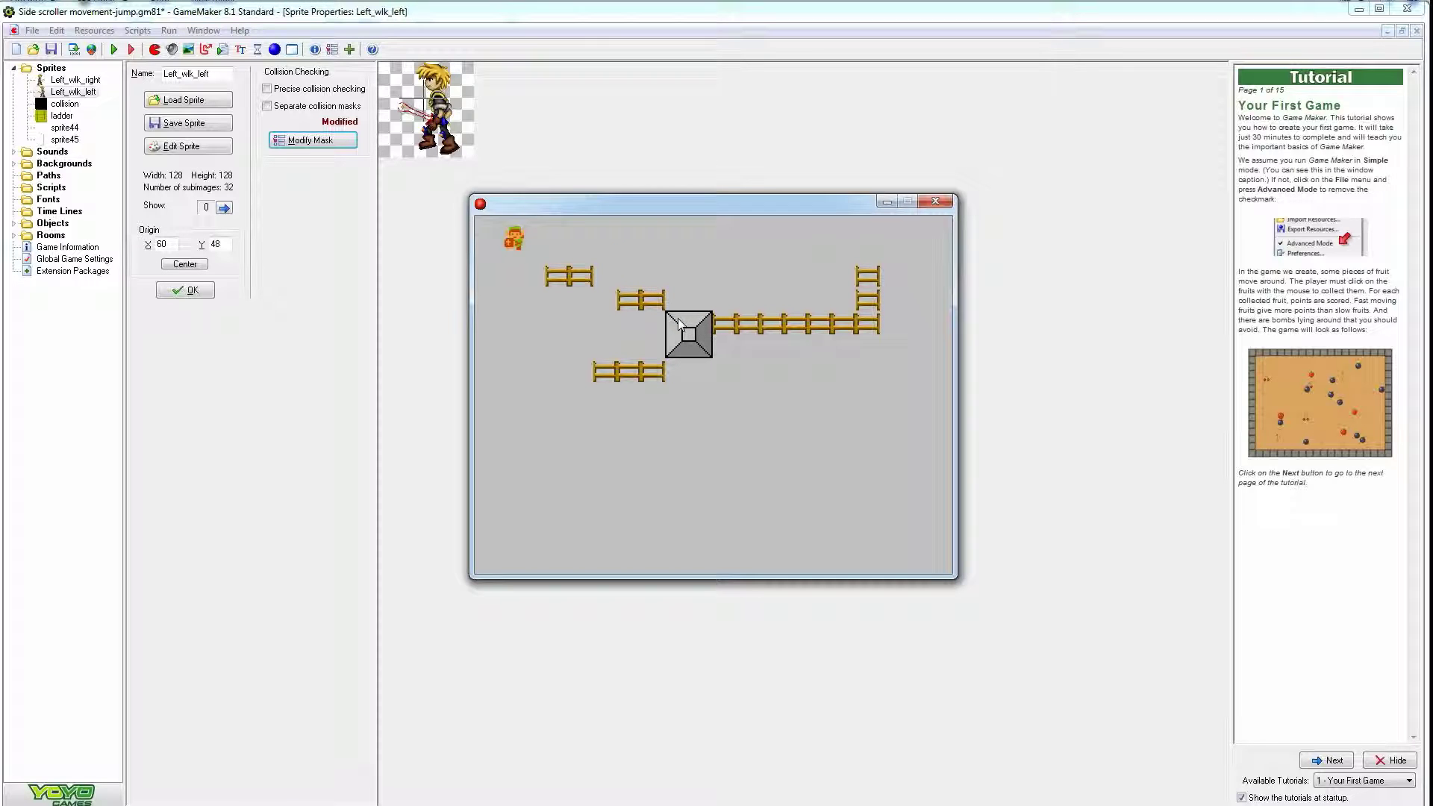
Walk Link down to the short lower fence and push against it from below
key("Right")
key("Right")
key("Up")
key("Right")
key("Up")
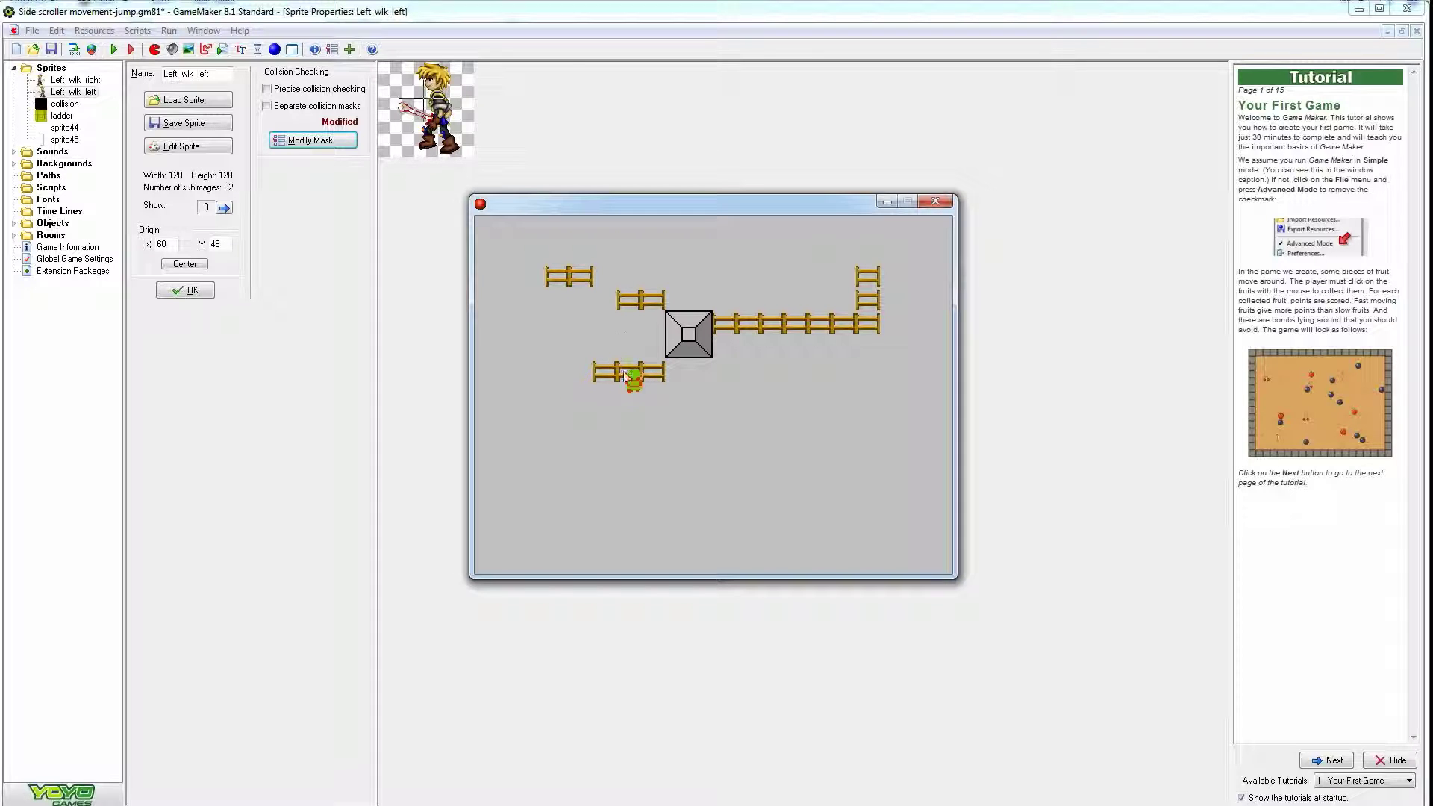
Move Link beneath the grey block and test the collision against its lower edge
key("Right")
key("Up")
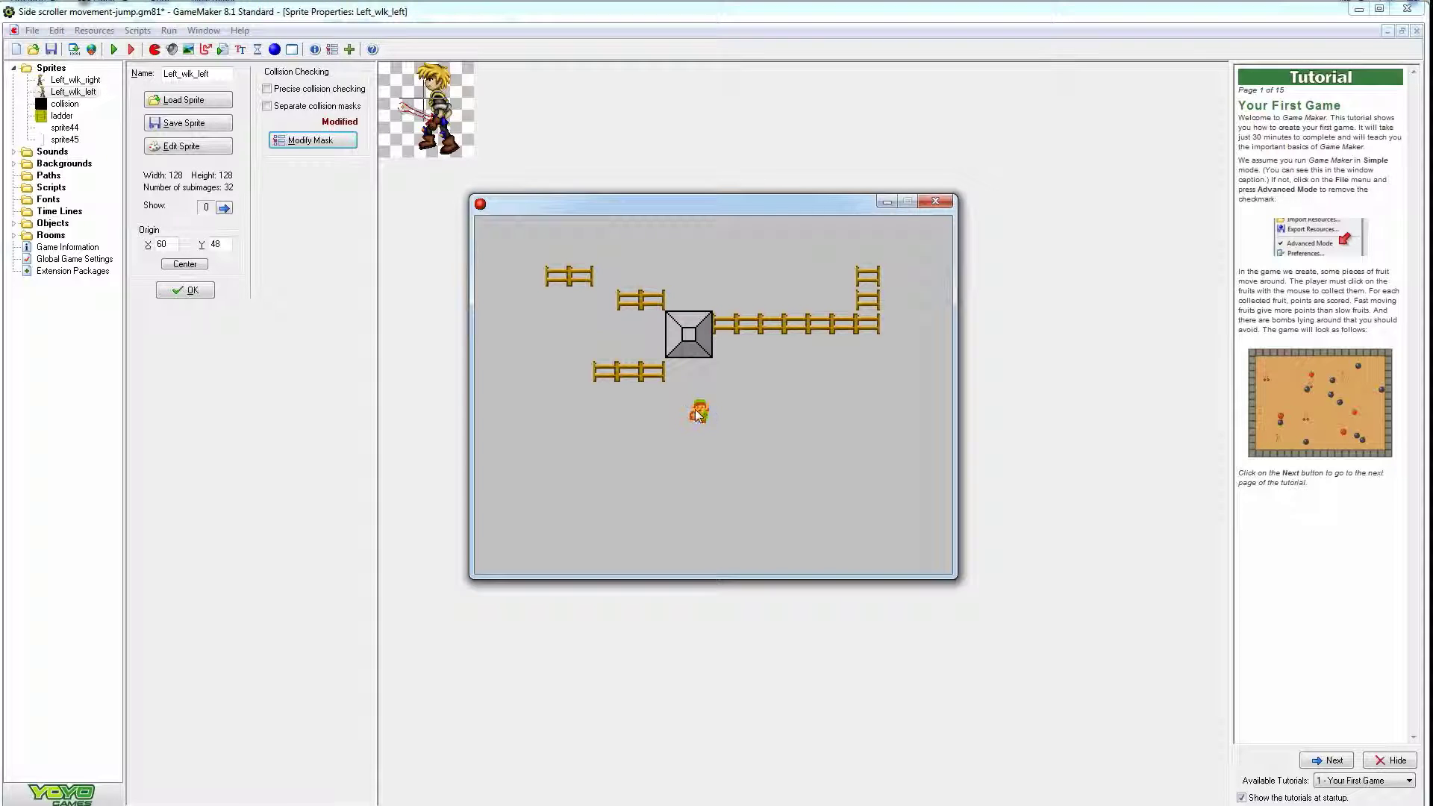
key("Right")
key("Up")
key("Right")
key("Left")
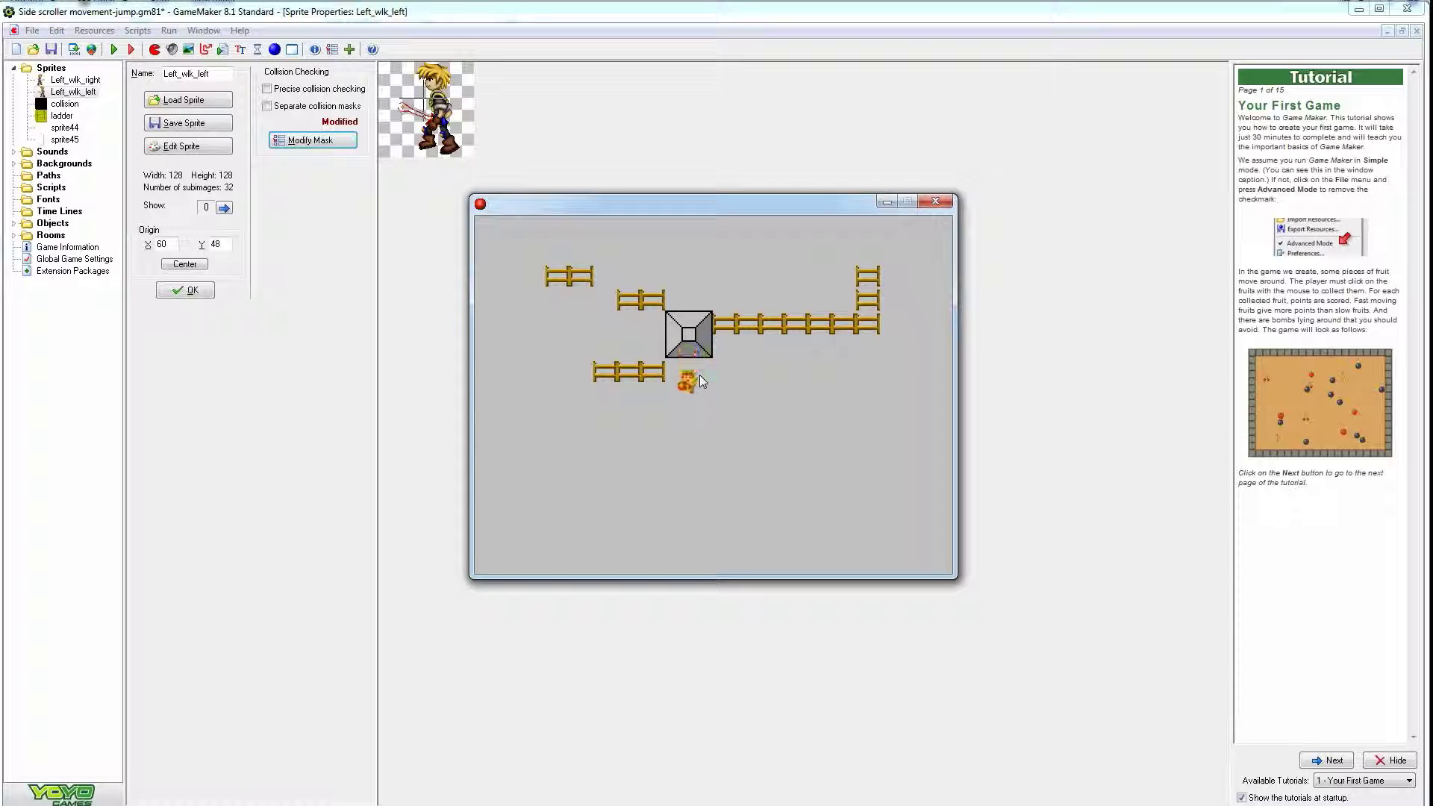
Push Link up against the block, and test the long fence's collision from below
key("Left")
key("Up")
key("Up")
key("Up")
key("Right")
key("Up")
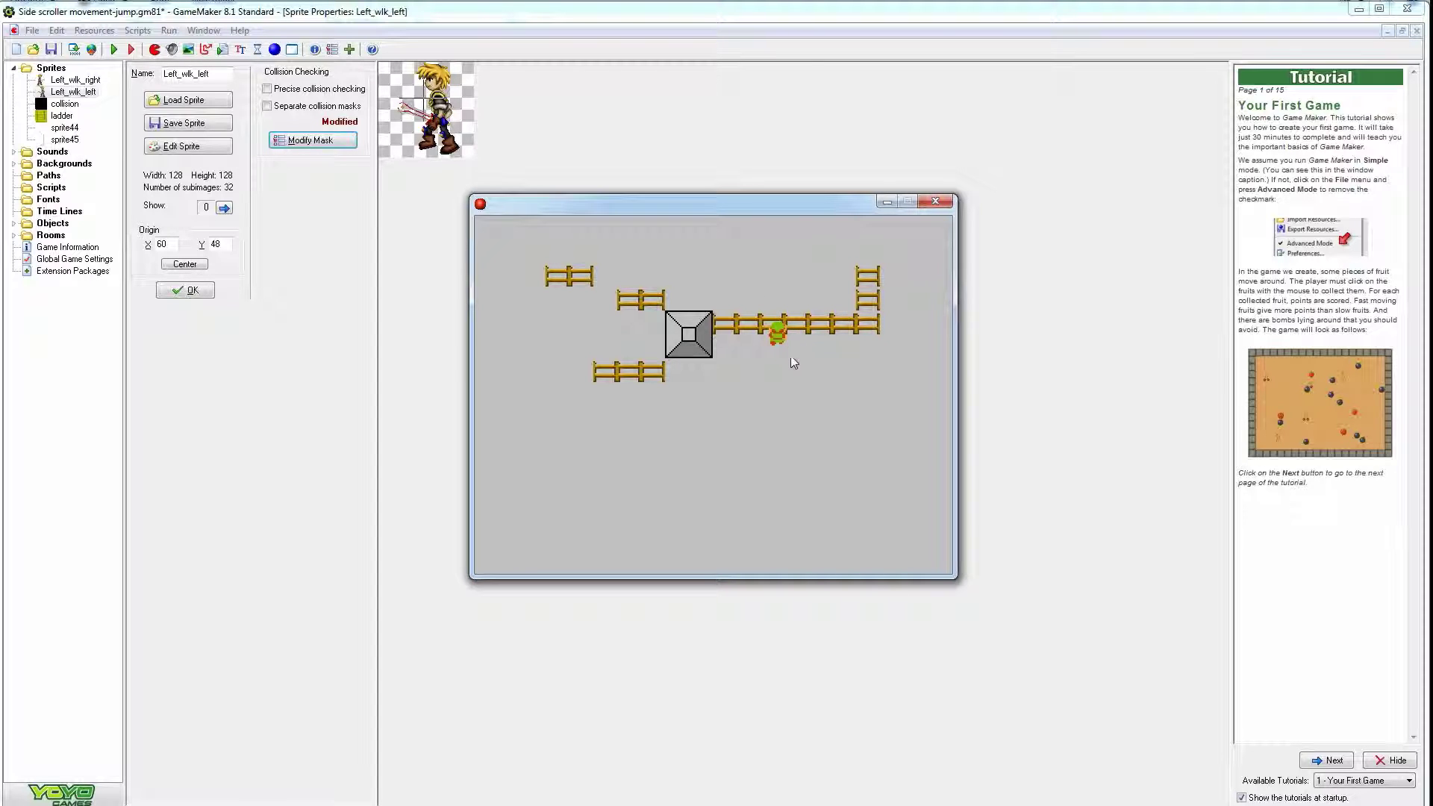
Walk Link away from the long fence to the open area below the short lower fence
key("Left")
key("Right")
key("Left")
key("Left")
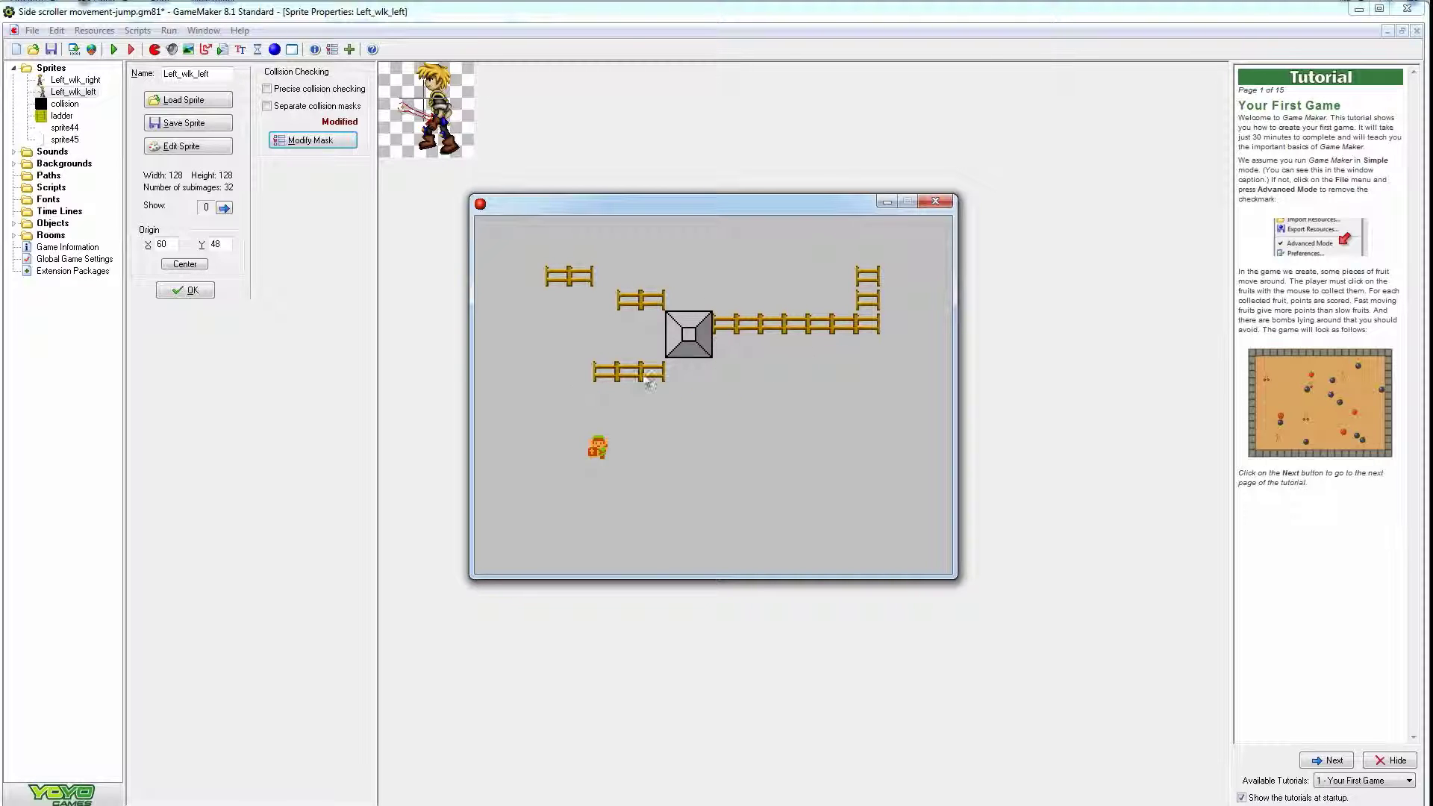